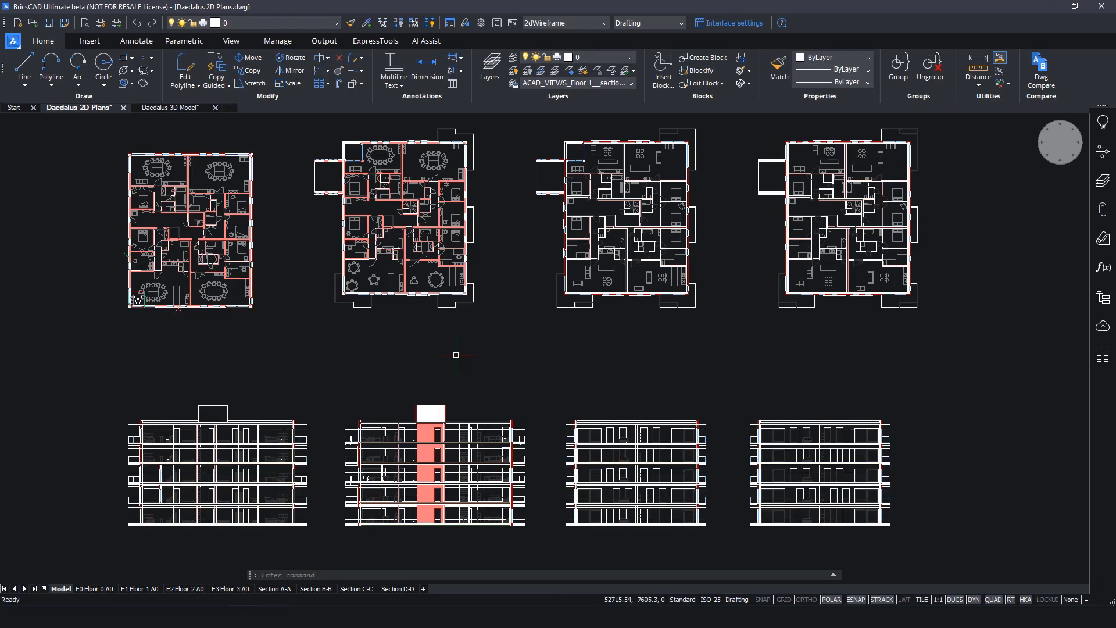
Step: Change the round table in the room's lower-left corner on the second floor plan to size 1.20
scroll(355, 284, "up", 2)
scroll(391, 256, "up", 6)
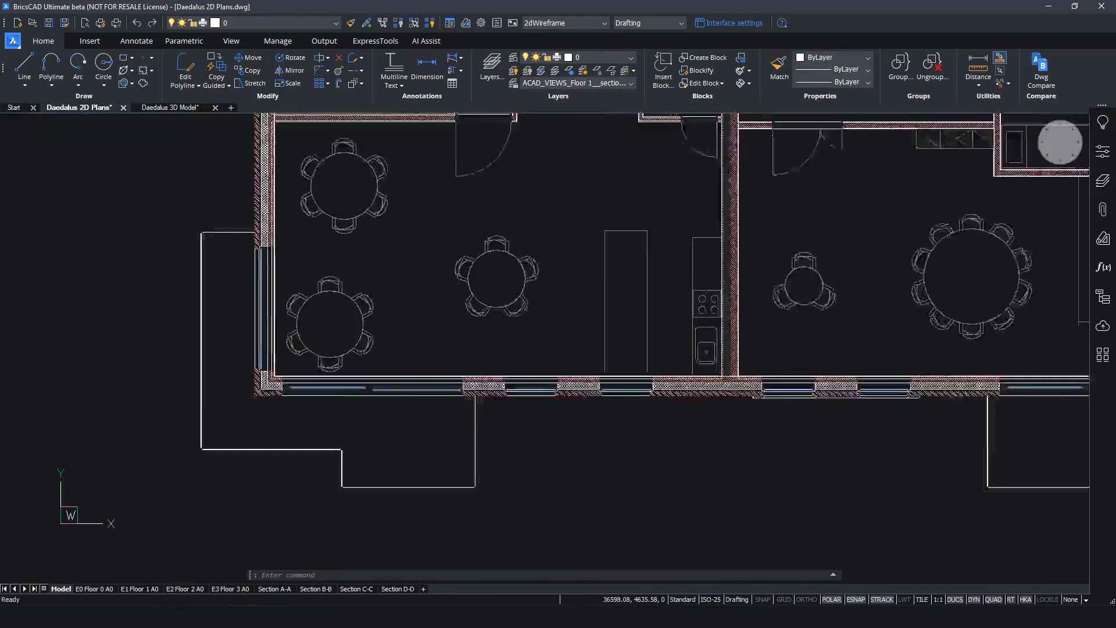
scroll(341, 378, "up", 1)
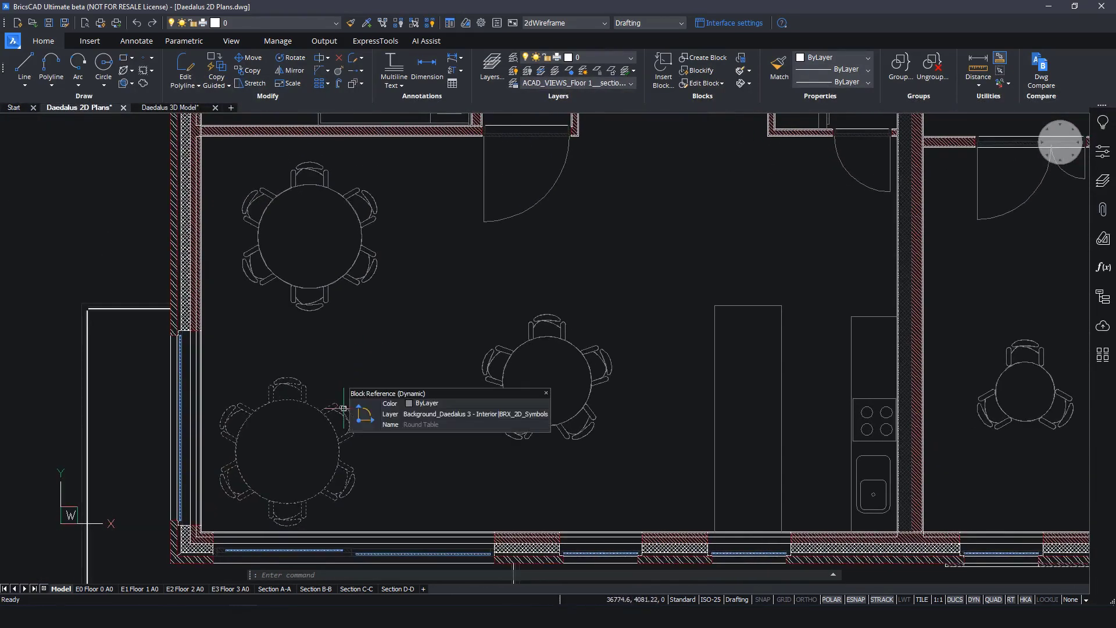
left_click(343, 409)
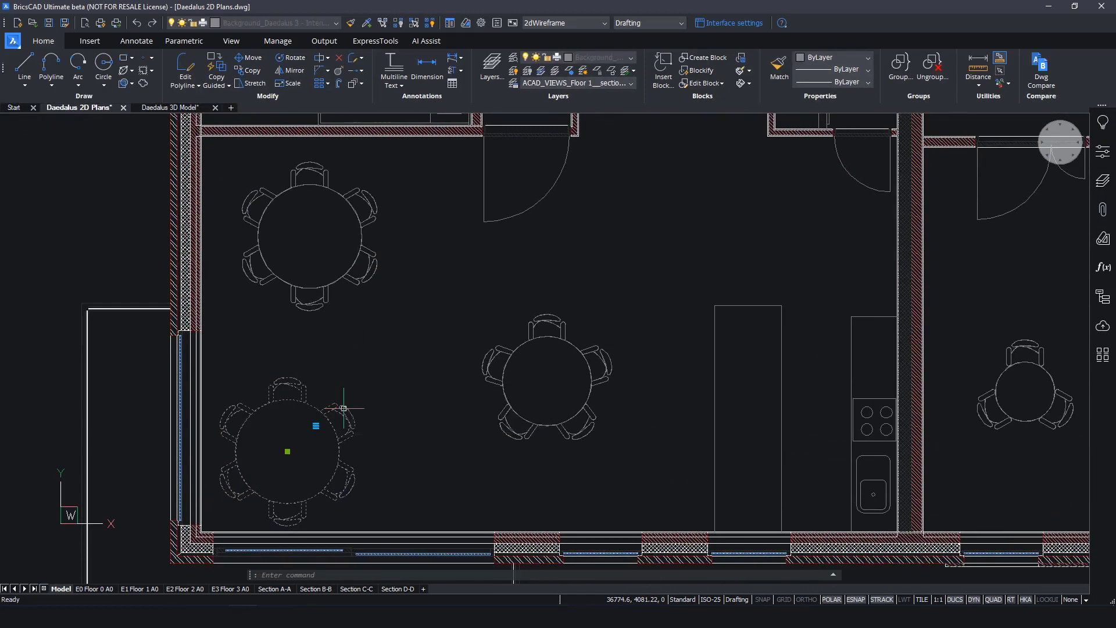
left_click(316, 426)
left_click(341, 445)
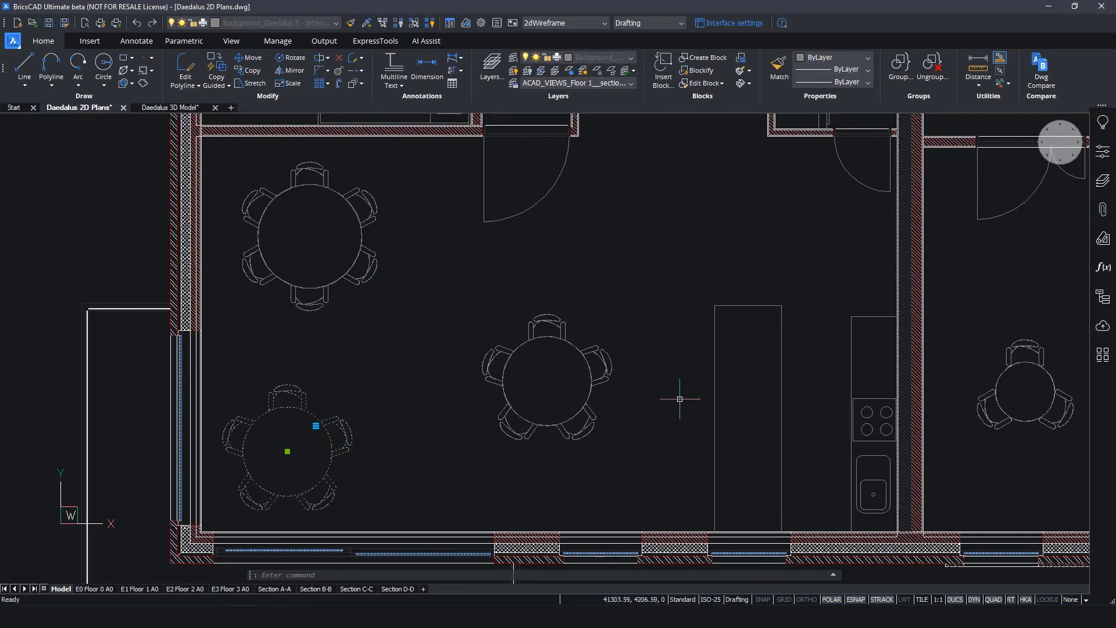
key("Escape")
Step: Change the round table in the middle of the same room to size .80
left_click(608, 354)
left_click(575, 354)
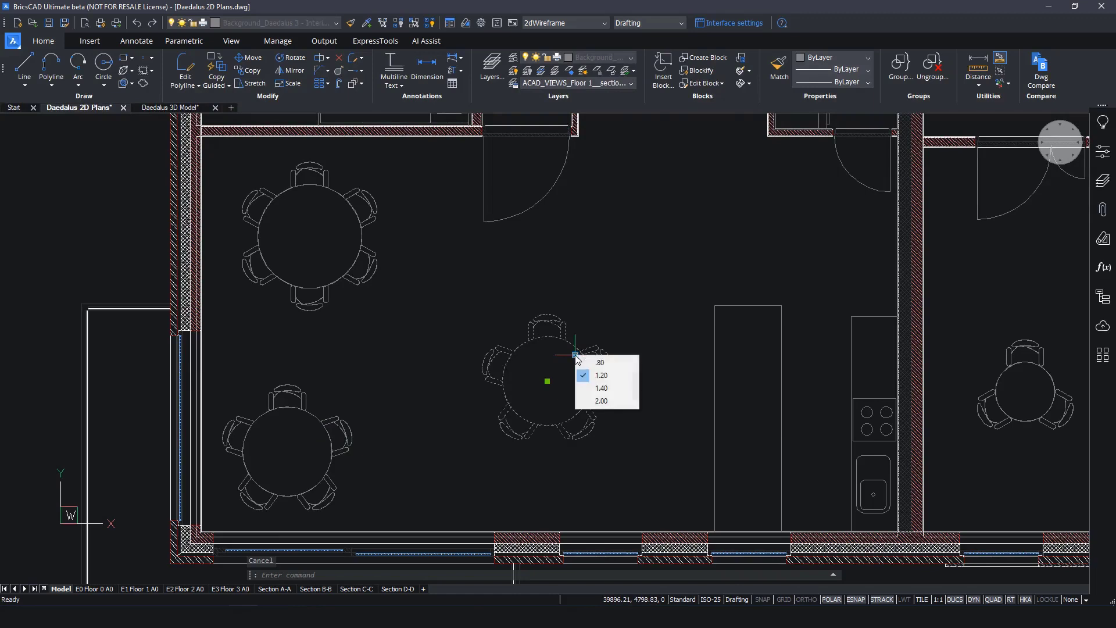
left_click(598, 362)
key("Escape")
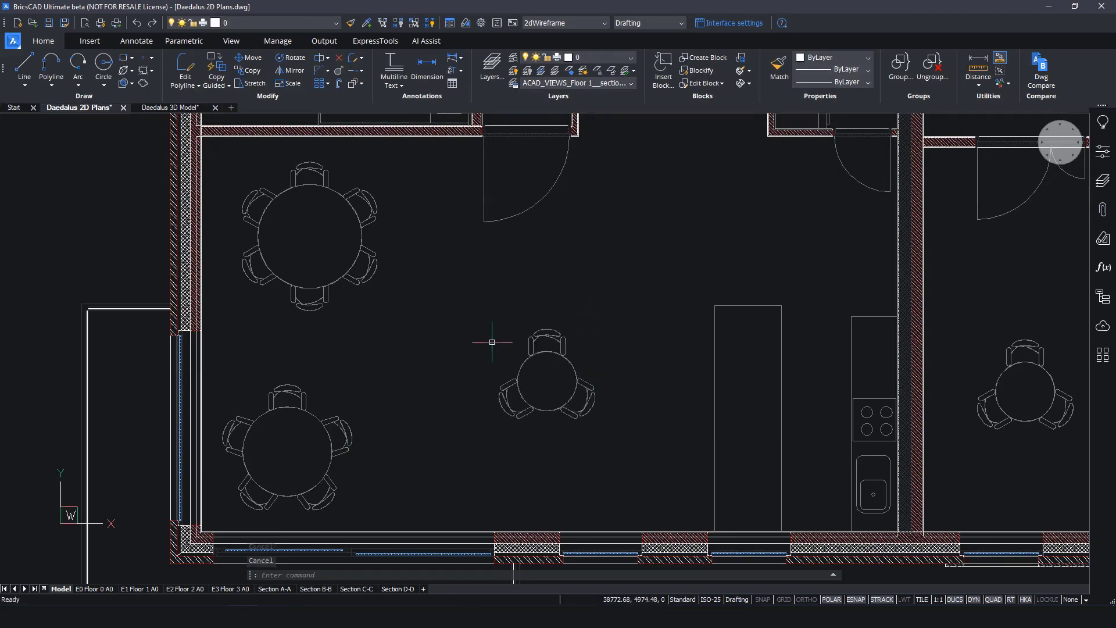
Step: Convert the Round Table dynamic block to a parametric block with Parametric Block Assist, without exporting it to a folder
type("parametr")
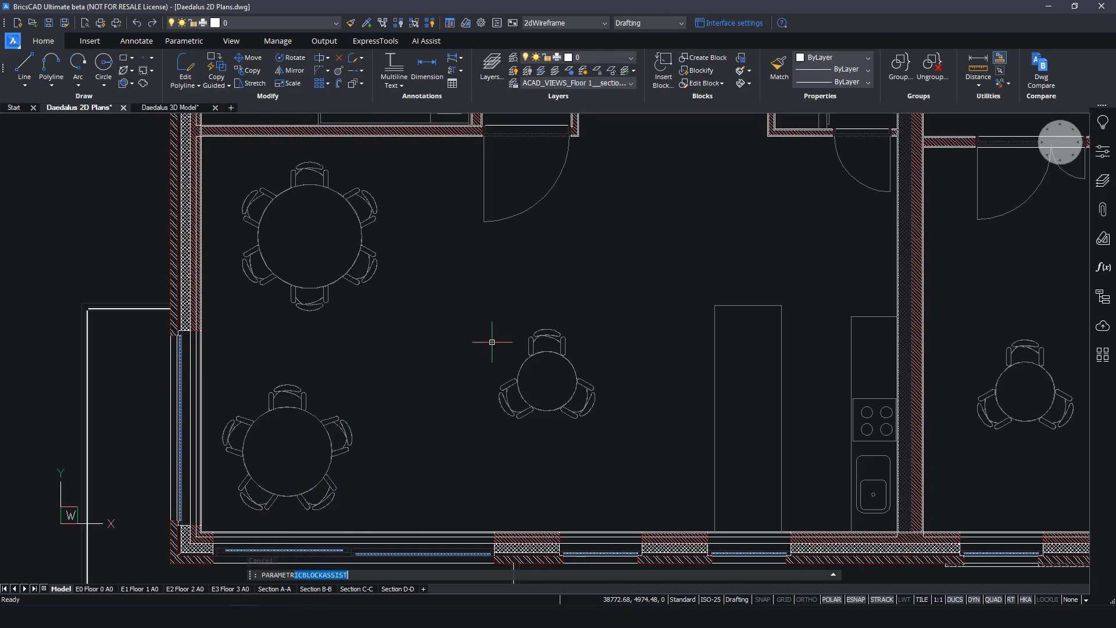
key("Return")
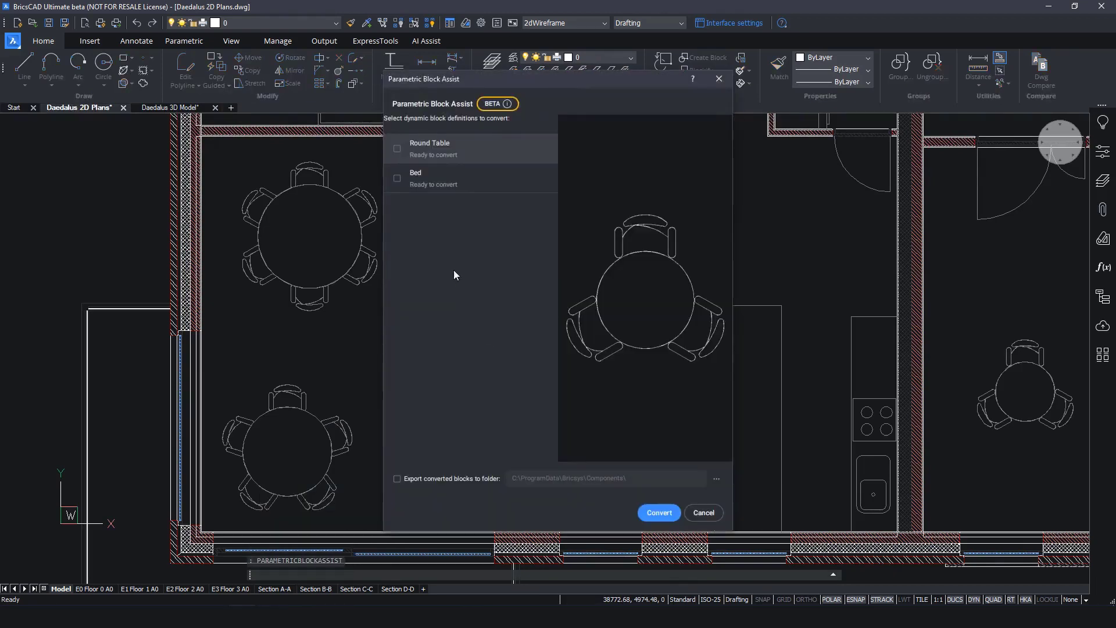
left_click(397, 149)
left_click(397, 478)
left_click(396, 478)
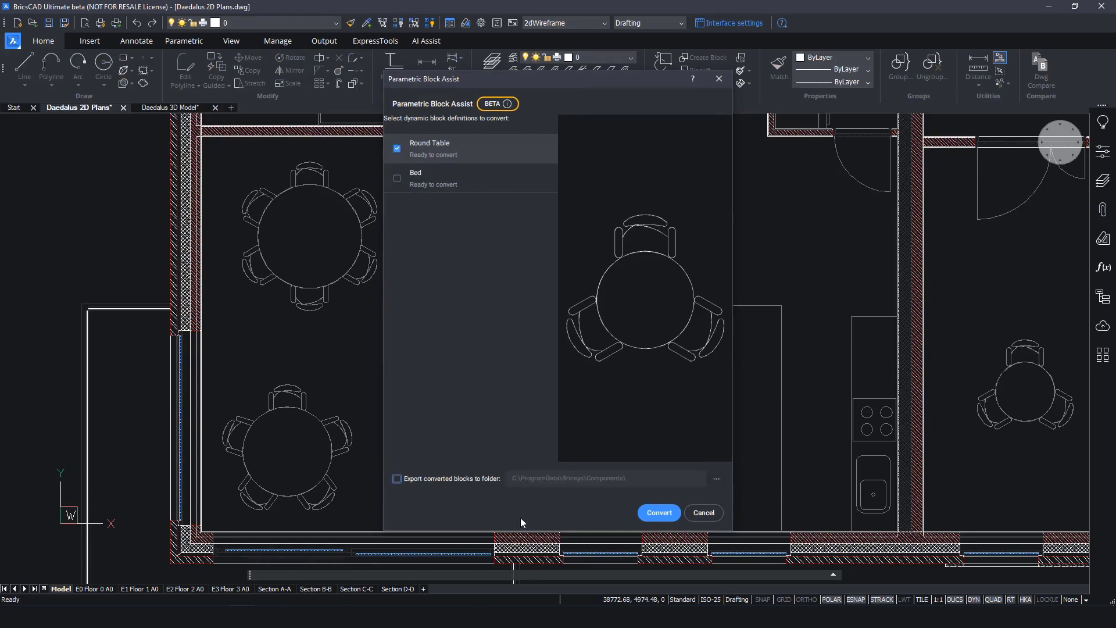
left_click(653, 513)
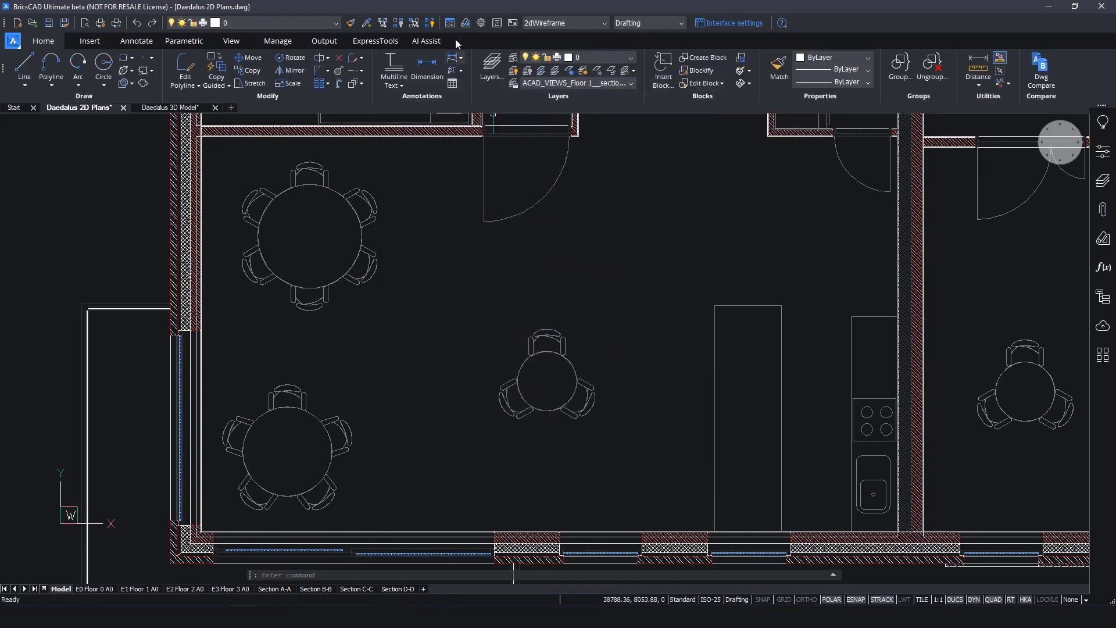
Step: Compare the Round Table and Round Table_pblock definitions in the drawing's block list, including their Parametric setting
left_click(451, 24)
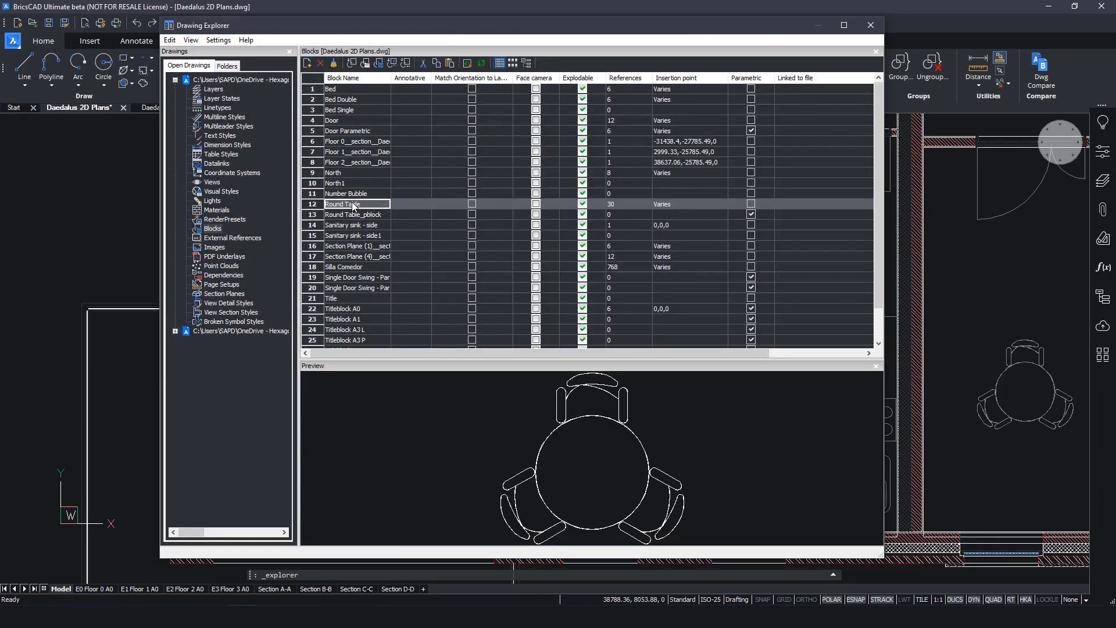
left_click(344, 216)
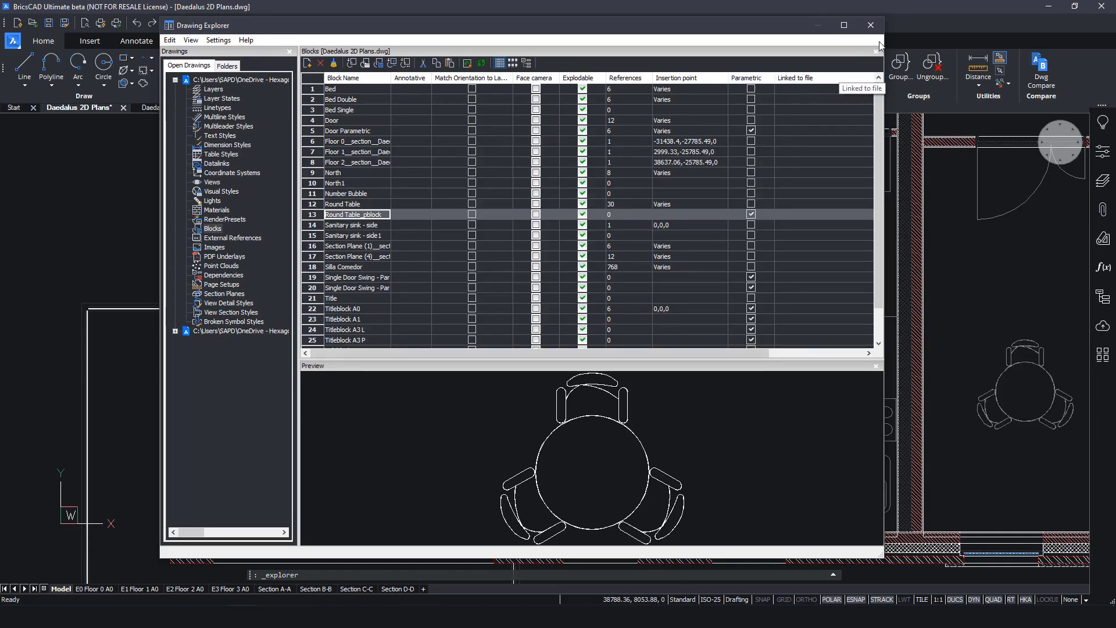
left_click(872, 25)
left_click(727, 197)
key("Escape")
key("Escape")
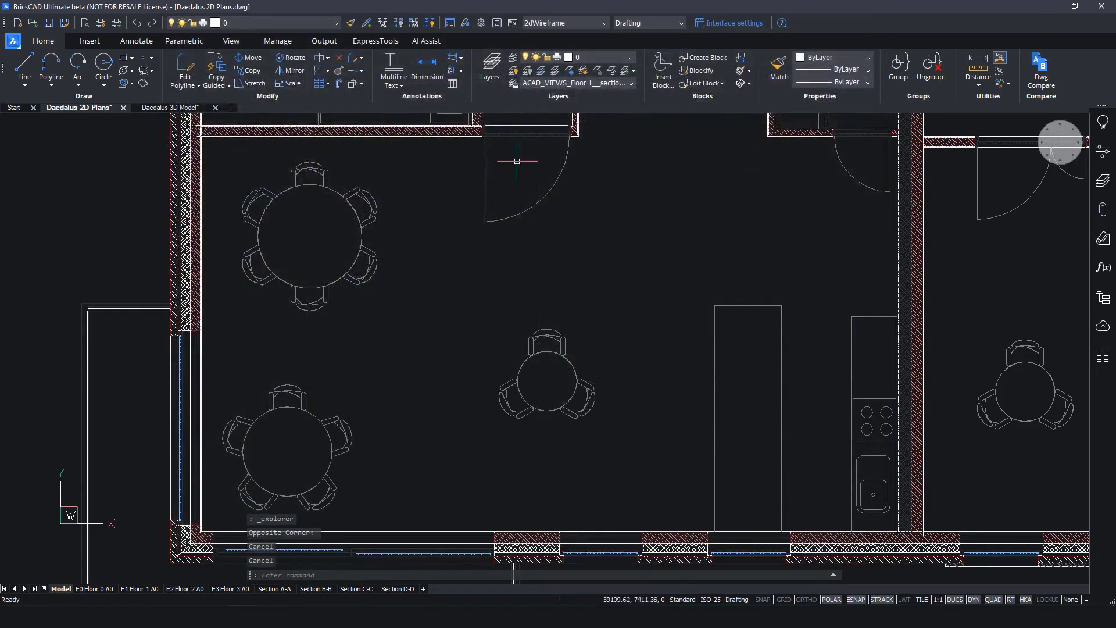
Step: Insert the Round Table_pblock block at 41200, 6600 in the room's open upper area, with a scale of 900 set by two picked points
left_click(92, 42)
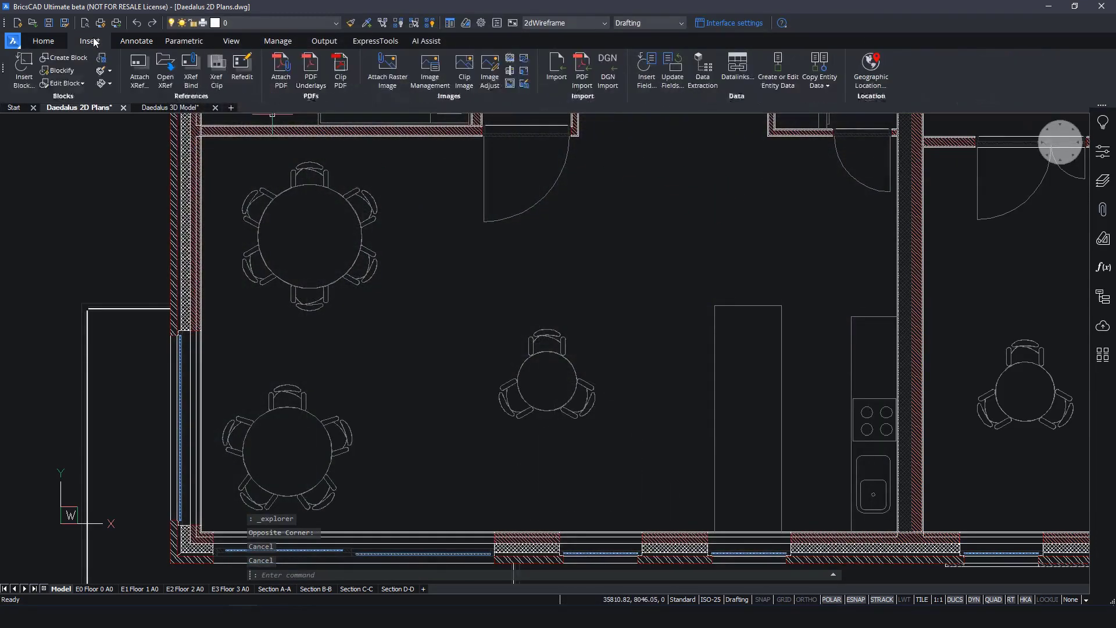
left_click(28, 68)
left_click(438, 239)
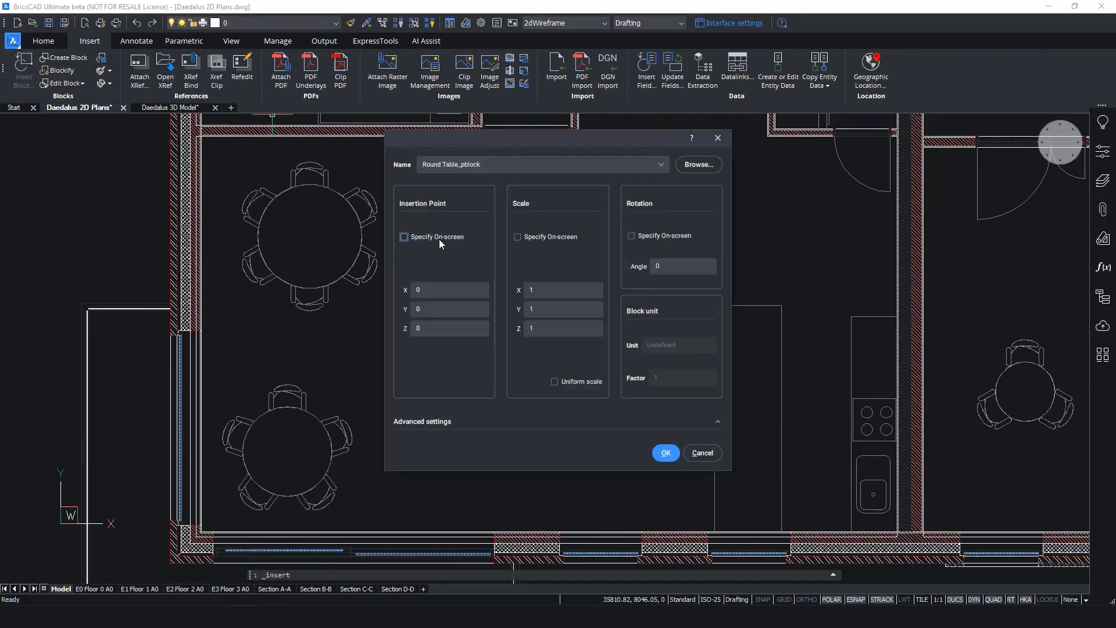
left_click(438, 239)
left_click(664, 452)
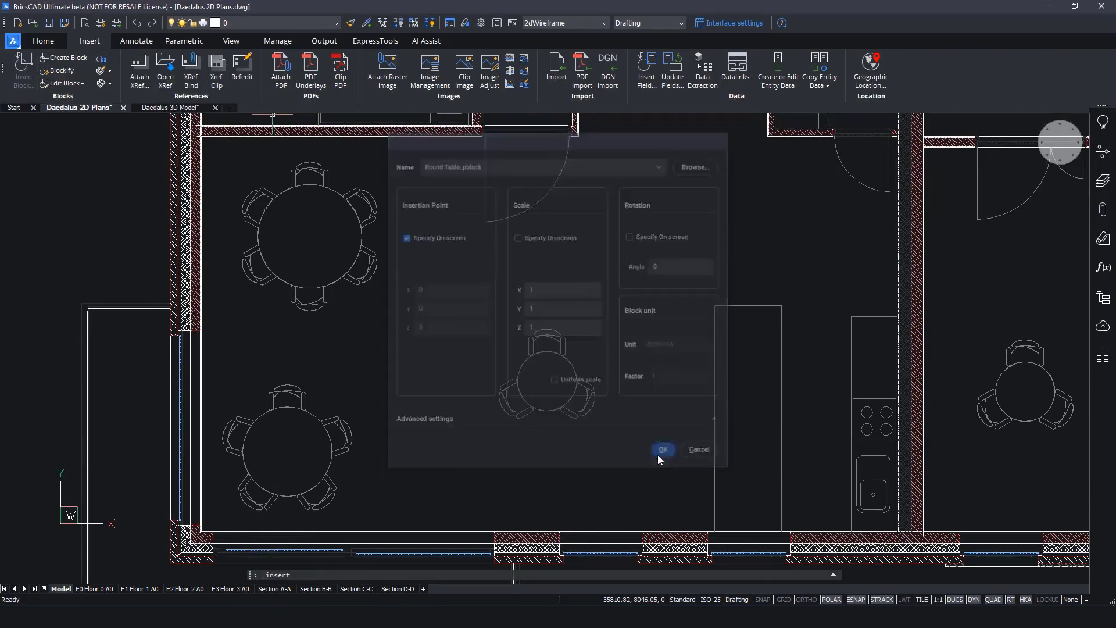
type("S")
key("Return")
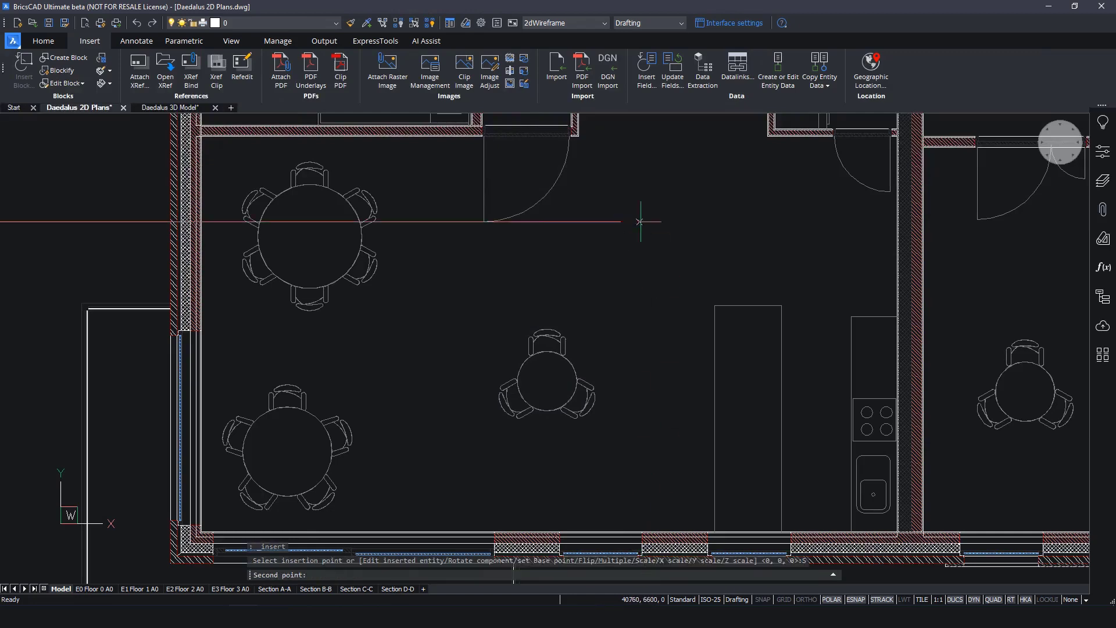
left_click(640, 222)
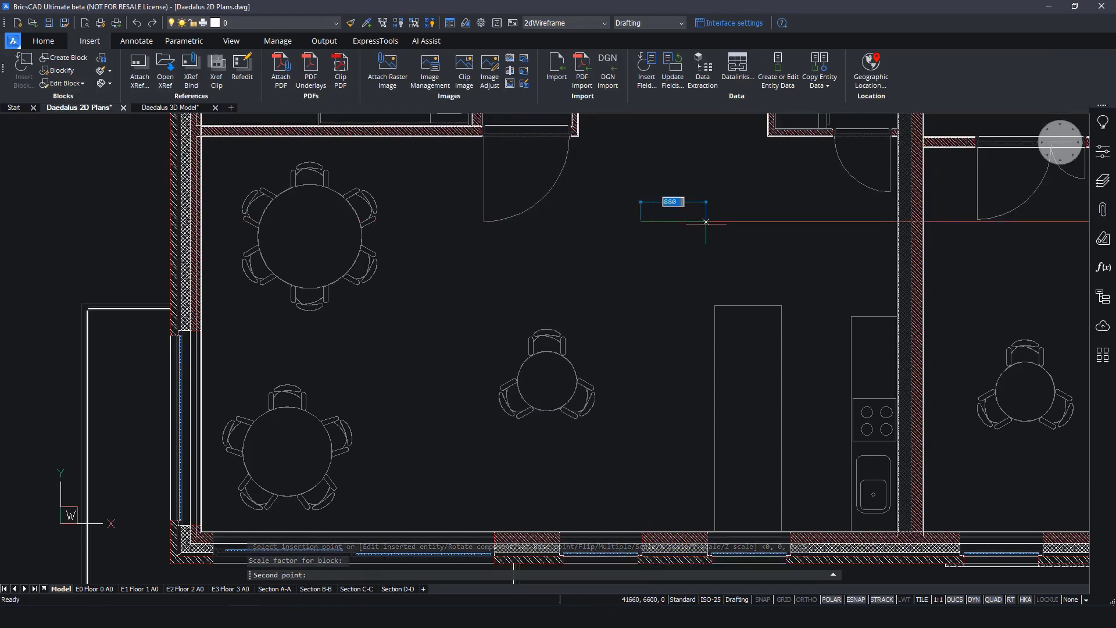
left_click(701, 221)
left_click(673, 221)
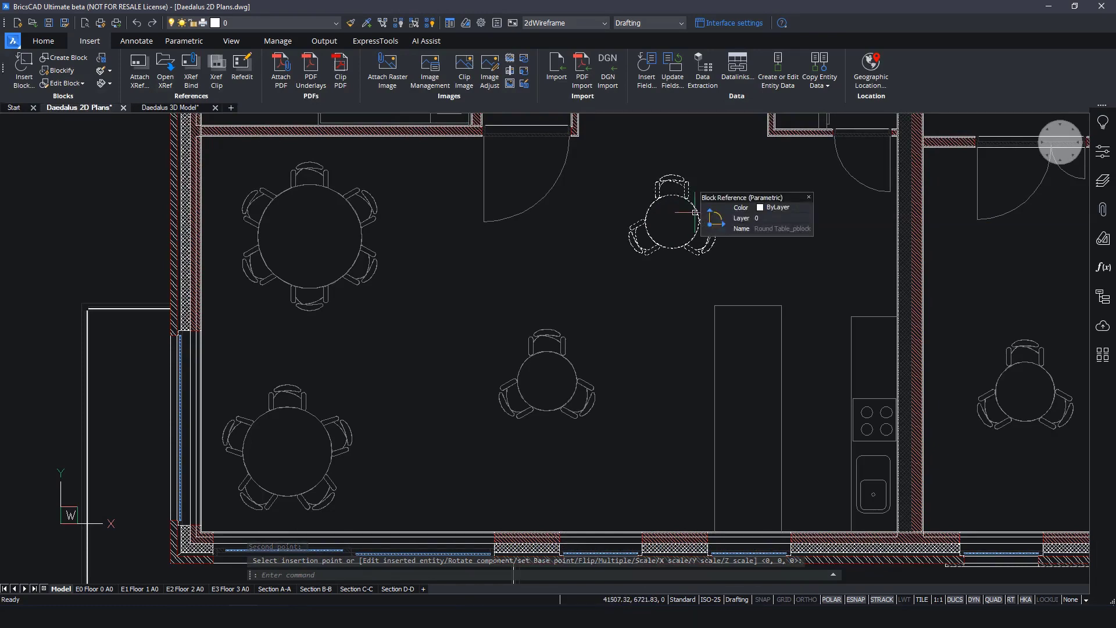
Step: Set the Visibility1 parameter of the inserted parametric table to 1.40
left_click(669, 222)
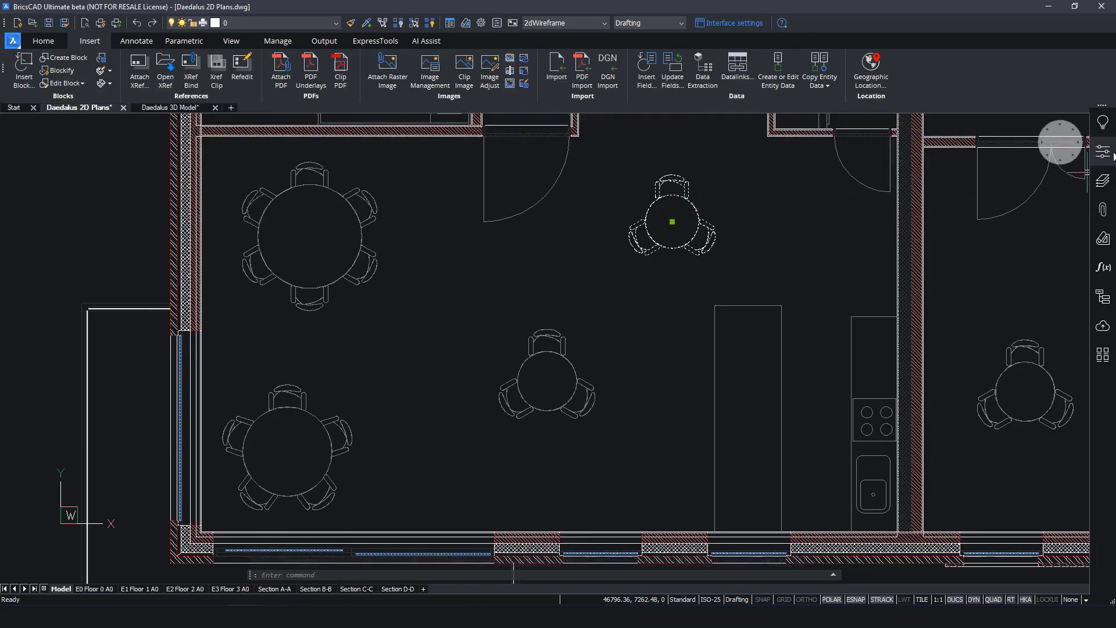
key("ctrl+1")
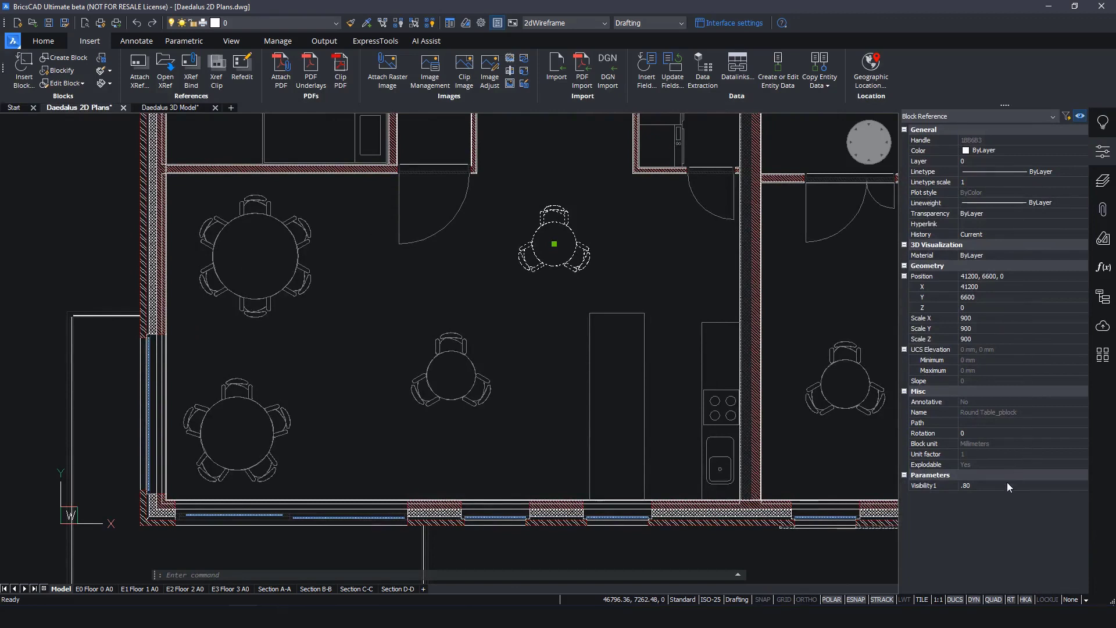
left_click(1006, 484)
left_click(1003, 485)
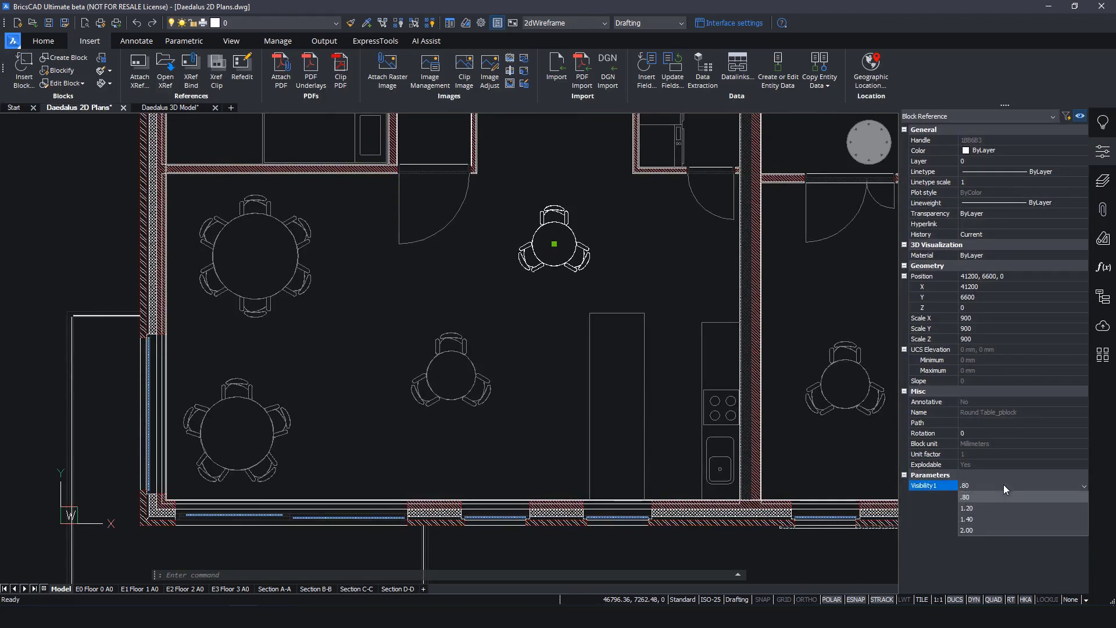
left_click(987, 518)
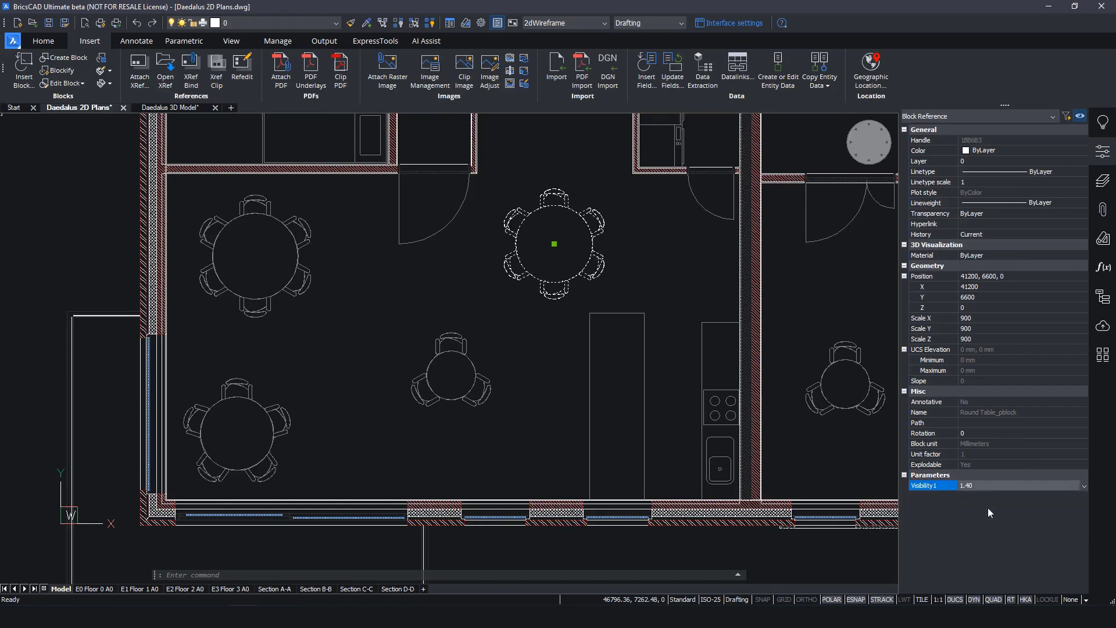
key("Escape")
Step: Hide the object properties and show the full extents of the drawing
left_click(184, 41)
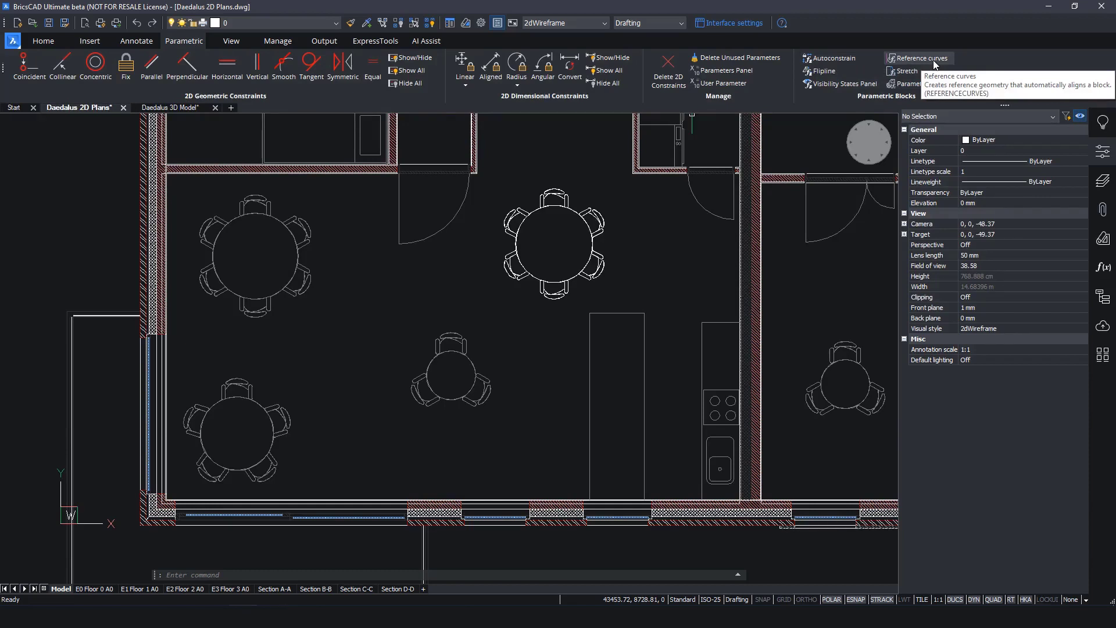
left_click(1101, 152)
middle_click(844, 225)
middle_click(845, 225)
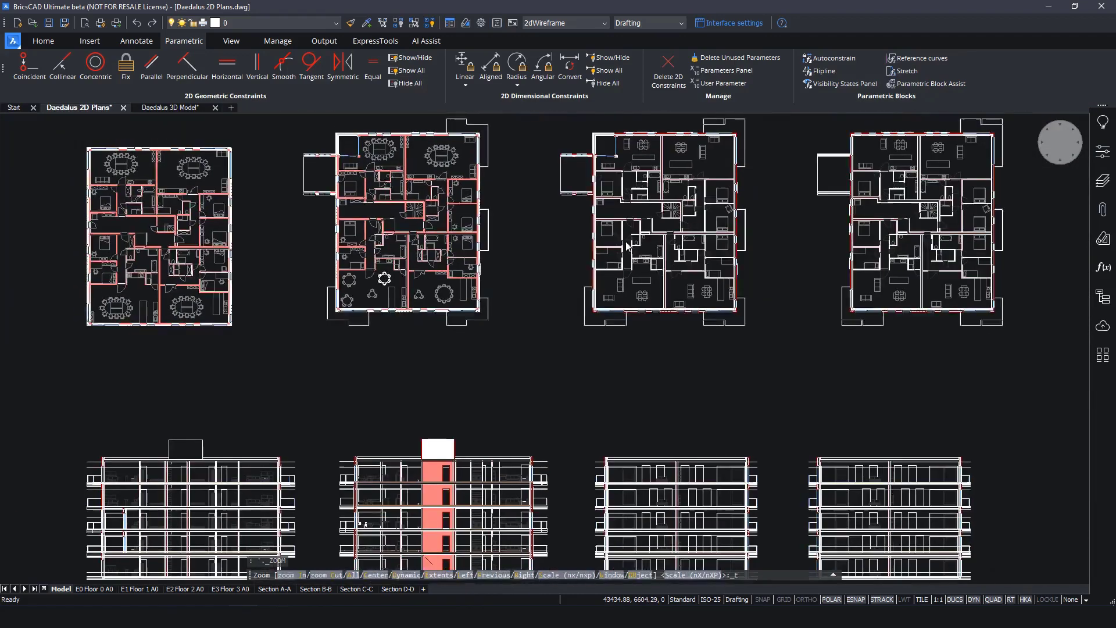
Step: Purge the preselected unused layers and materials, excluding the REFERENCE_CURVES and PARAMETRIC_STRETCH_VECTORS layers and the material *A2
left_click(277, 40)
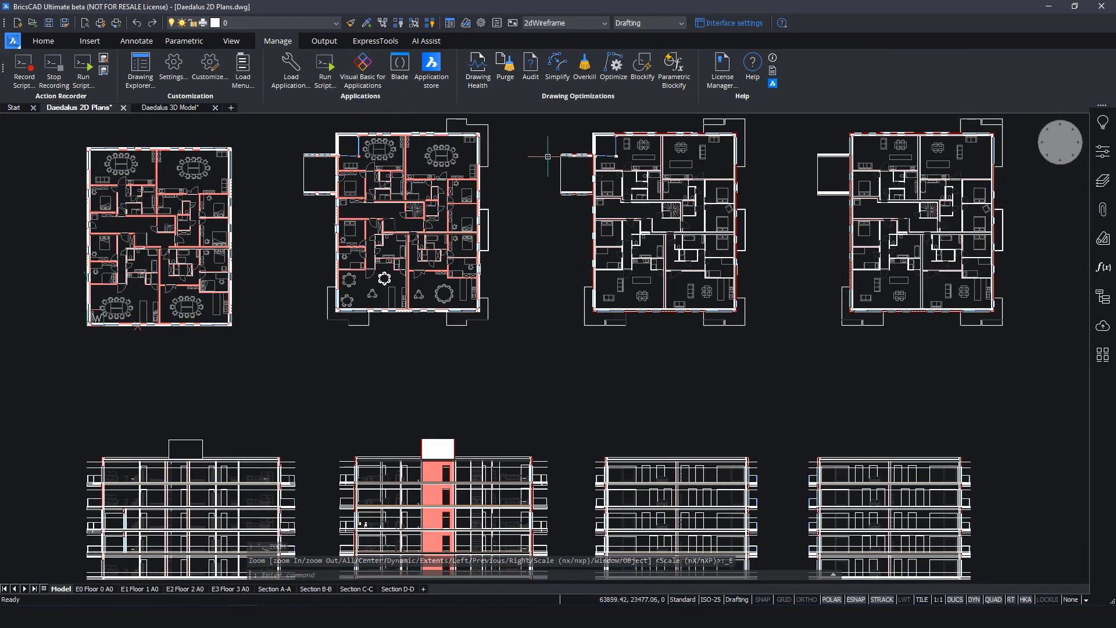
left_click(508, 65)
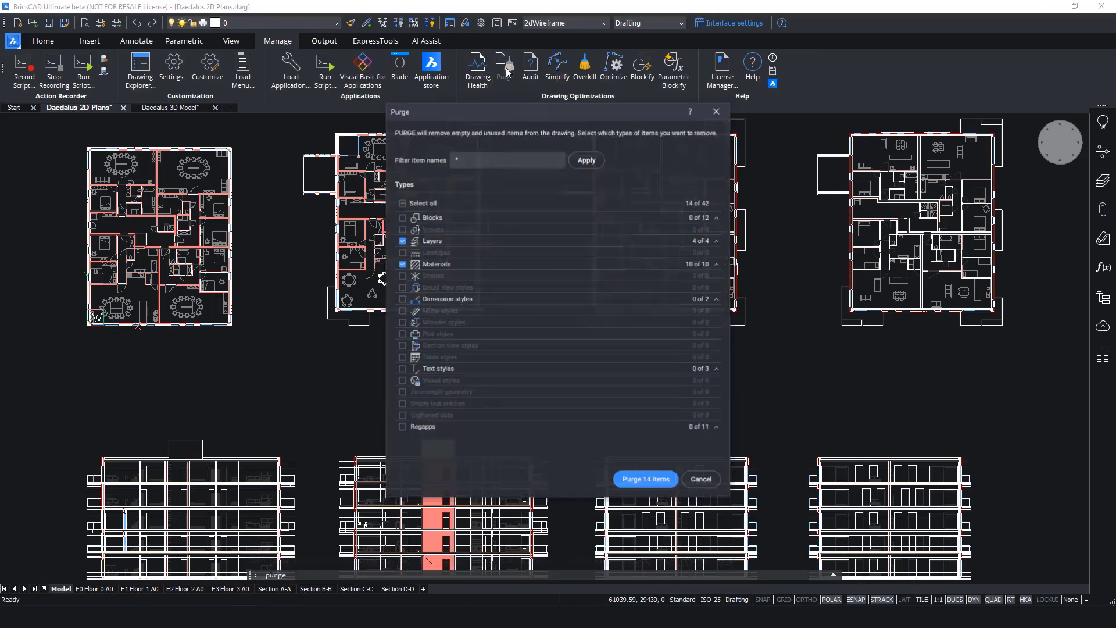
left_click(716, 242)
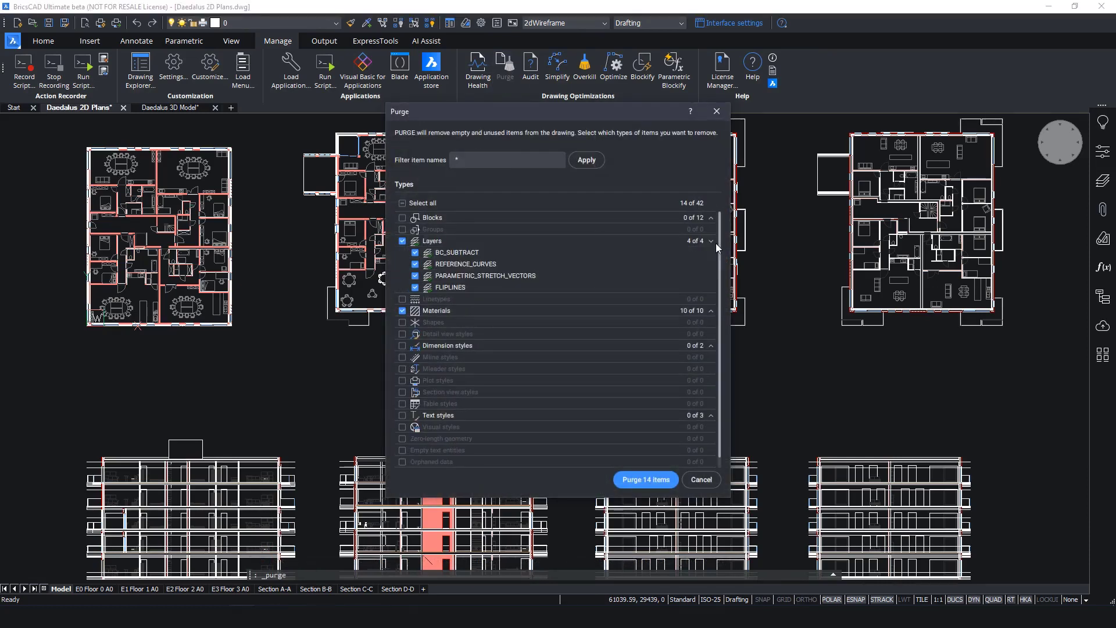
left_click(714, 312)
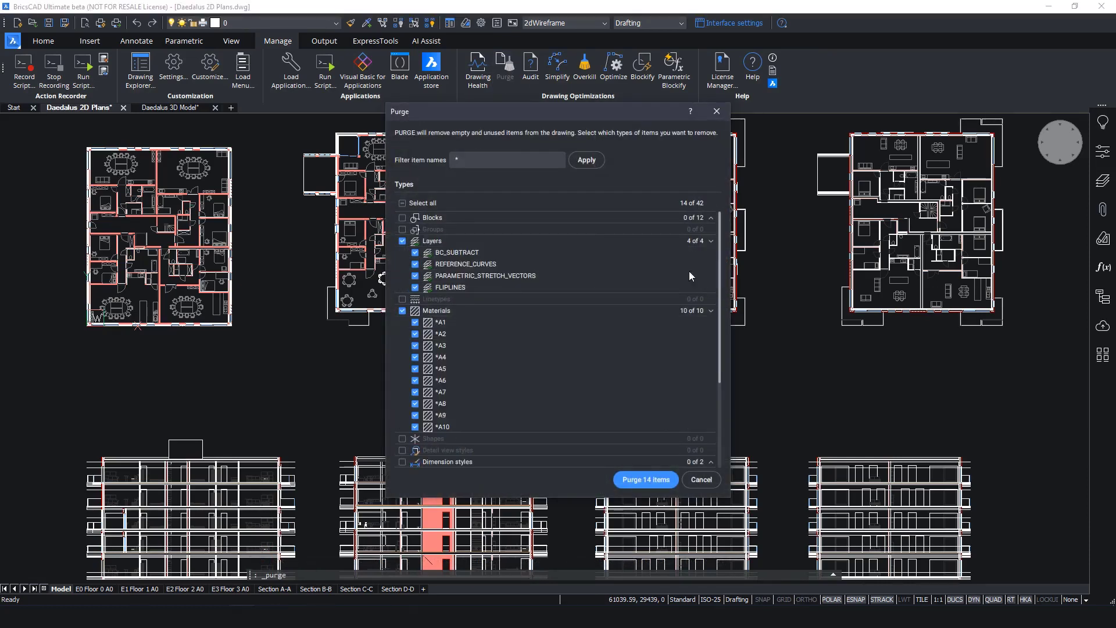
left_click(415, 264)
left_click(415, 276)
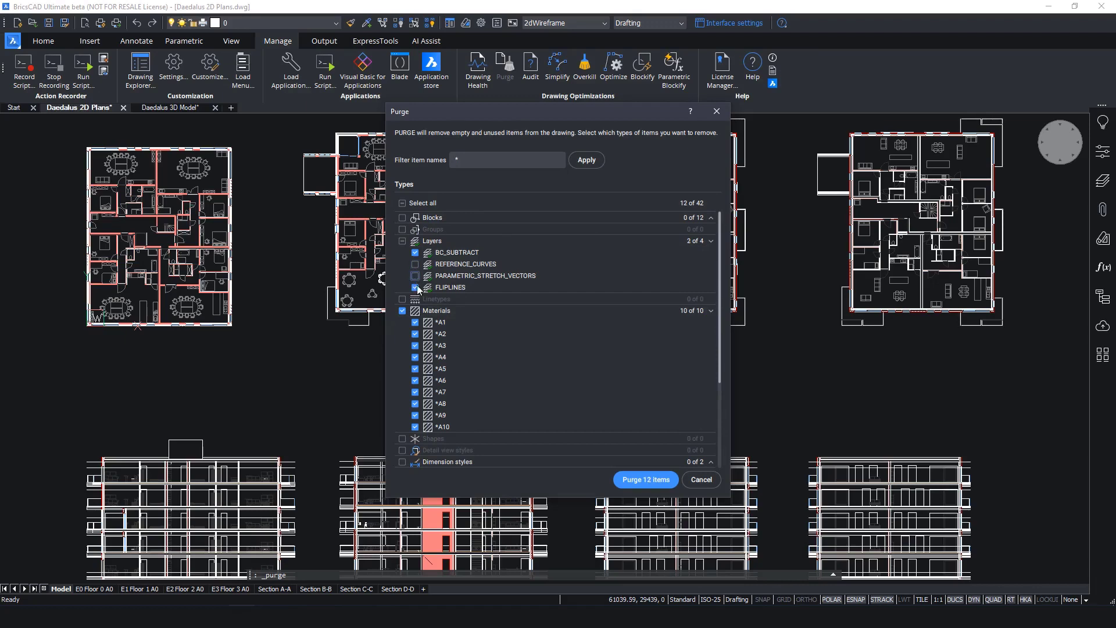
left_click(415, 334)
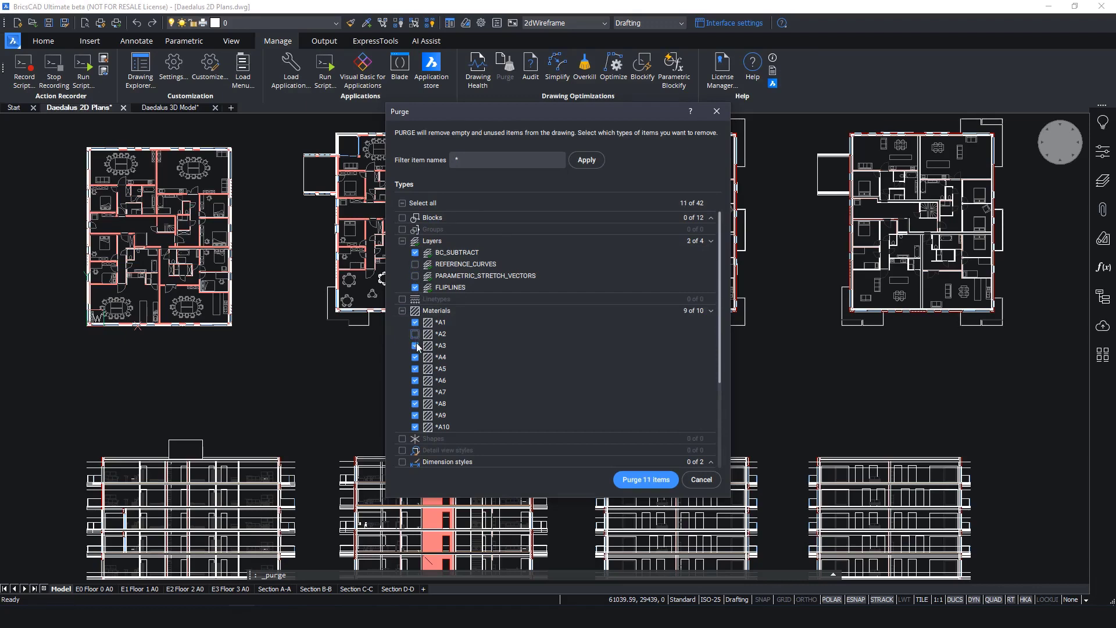
left_click(628, 480)
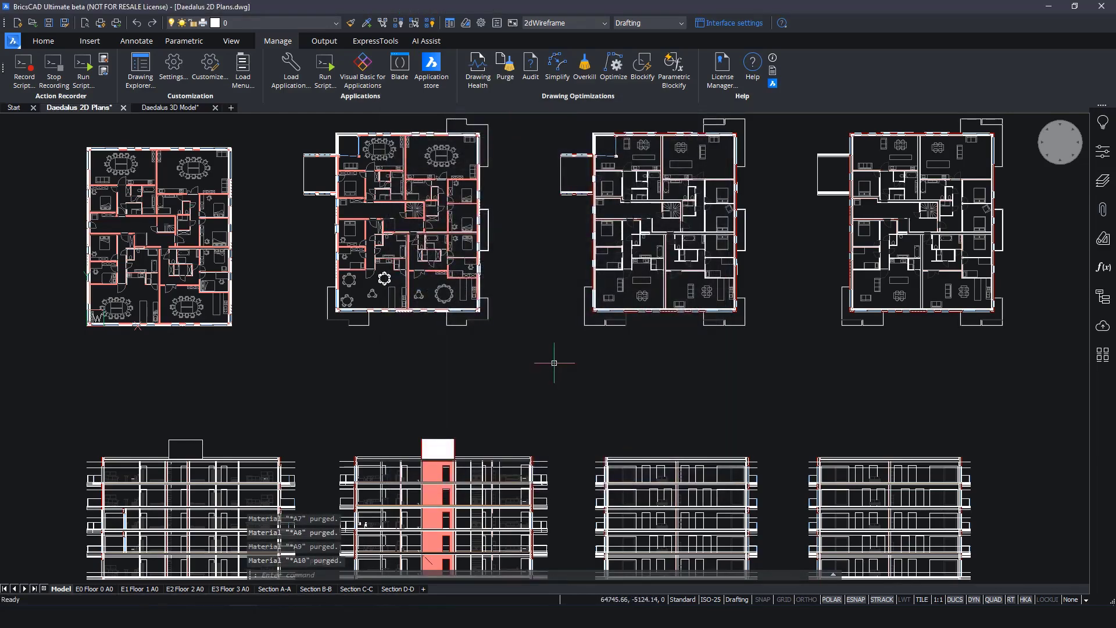
key("Escape")
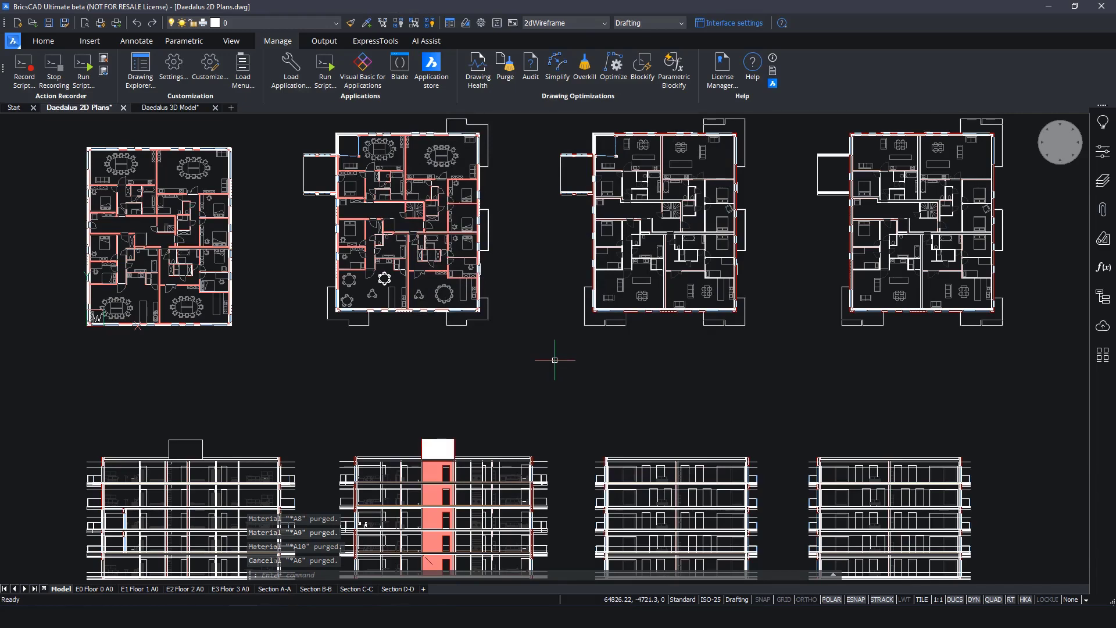
Step: Start Drawing Health and read through its three-page tutorial on routines and the Express, Interactive and Simulation modes
left_click(478, 65)
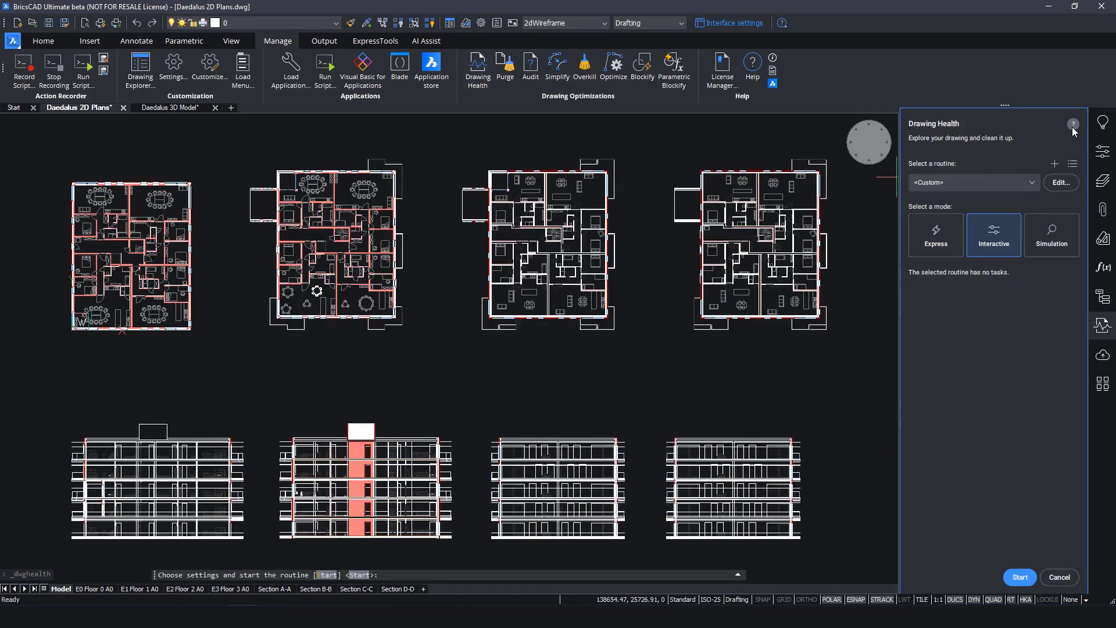
left_click(1073, 126)
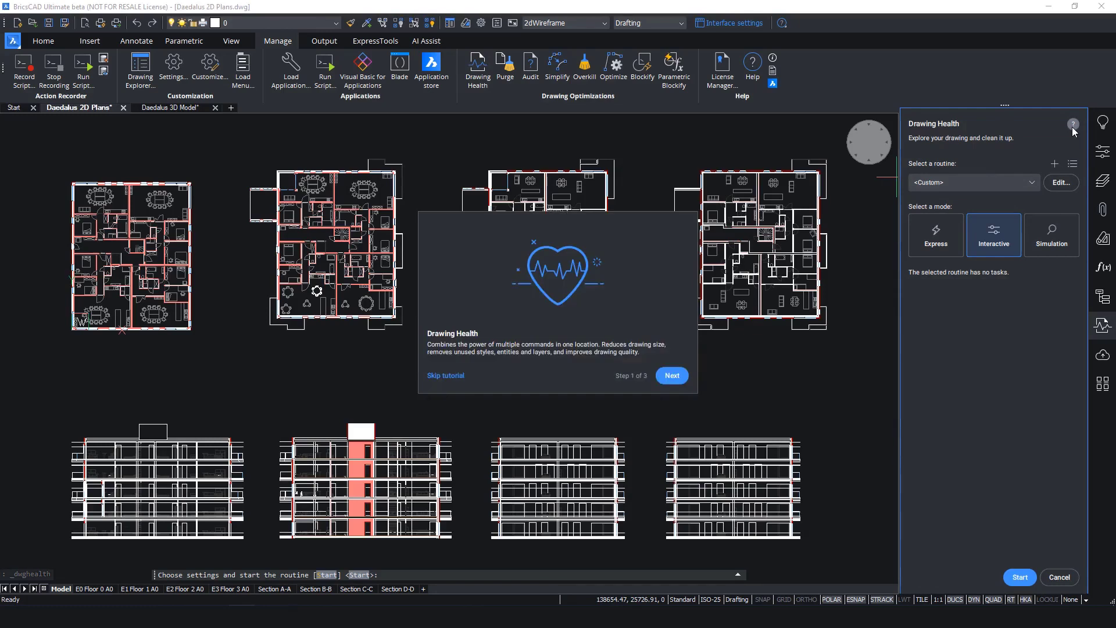
left_click(667, 377)
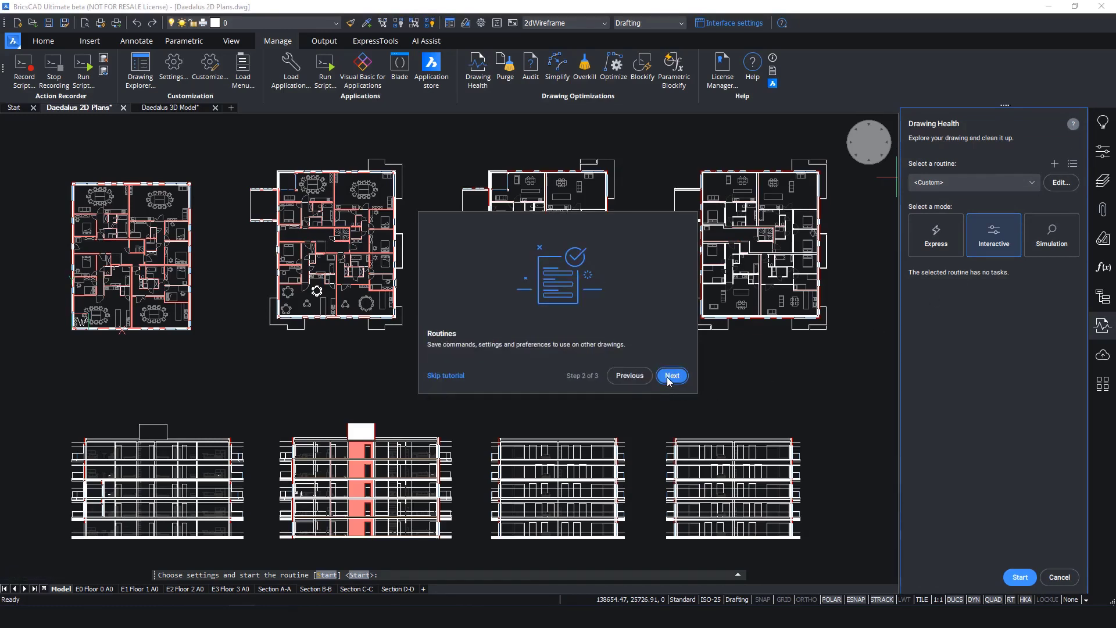
left_click(668, 378)
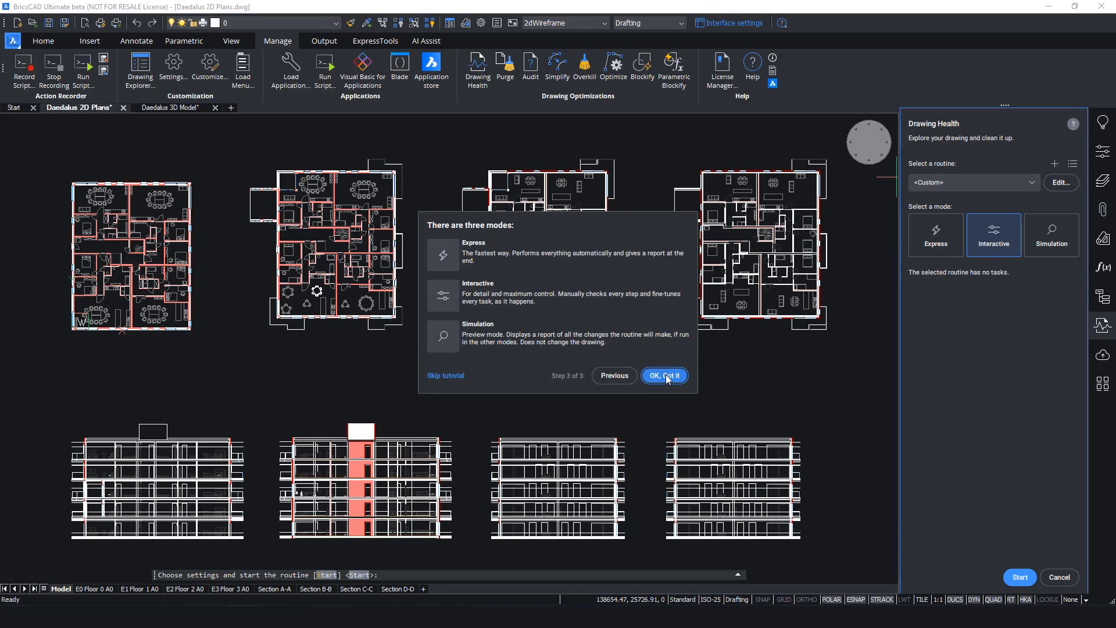
left_click(665, 376)
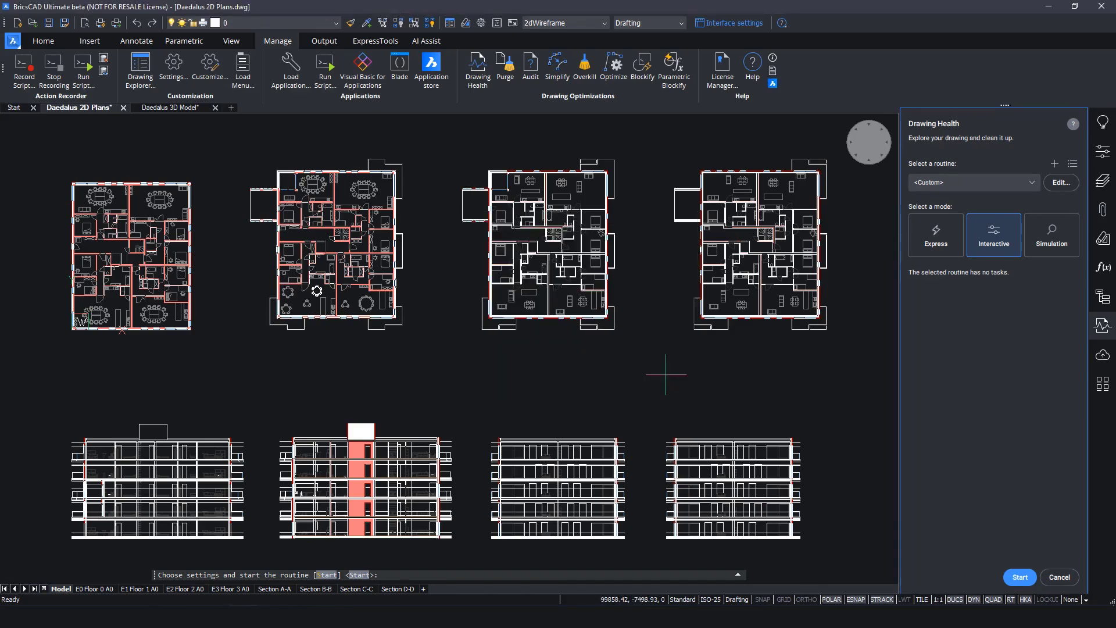
Step: Create a new Drawing Health routine with Unused Objects and Duplicate Block Definitions tasks, and remove the Unused Objects task
left_click(1053, 166)
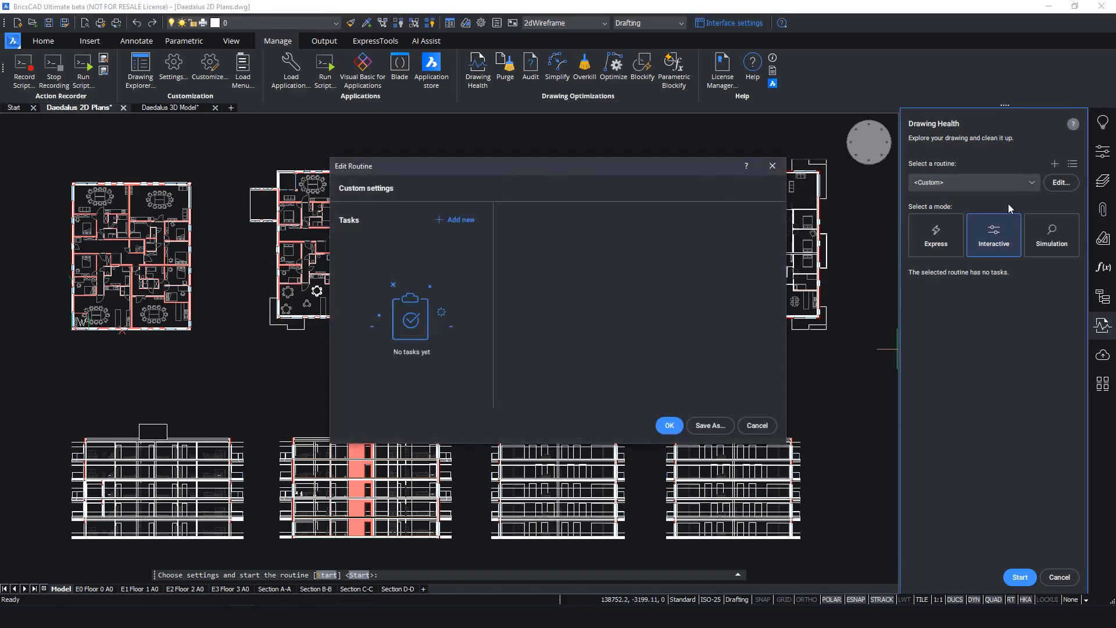
left_click(456, 220)
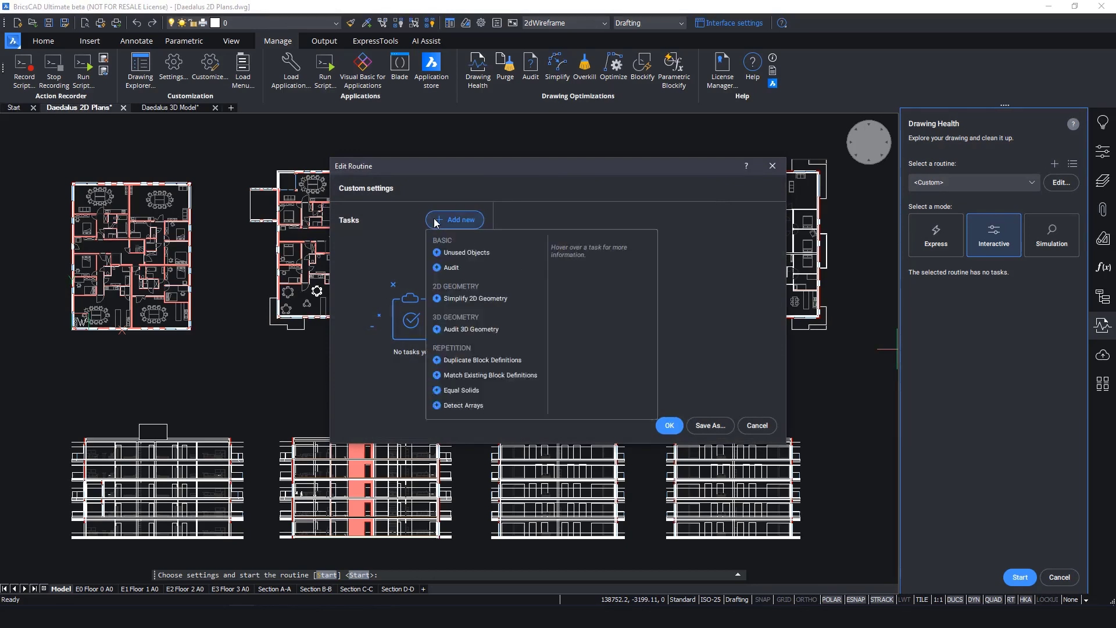
left_click(453, 251)
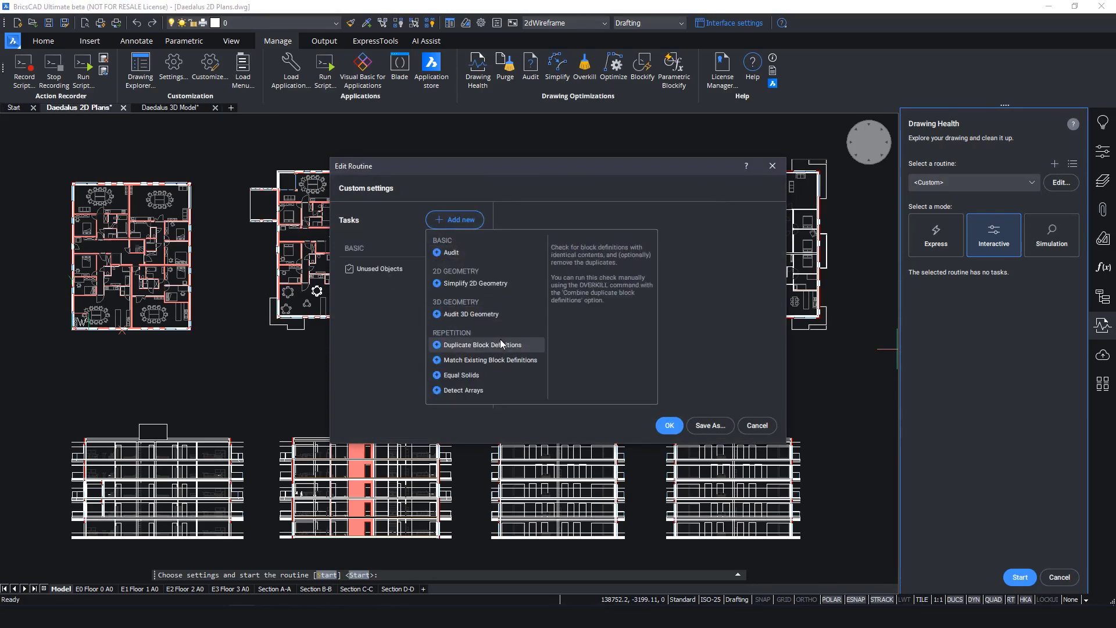
left_click(482, 345)
left_click(733, 315)
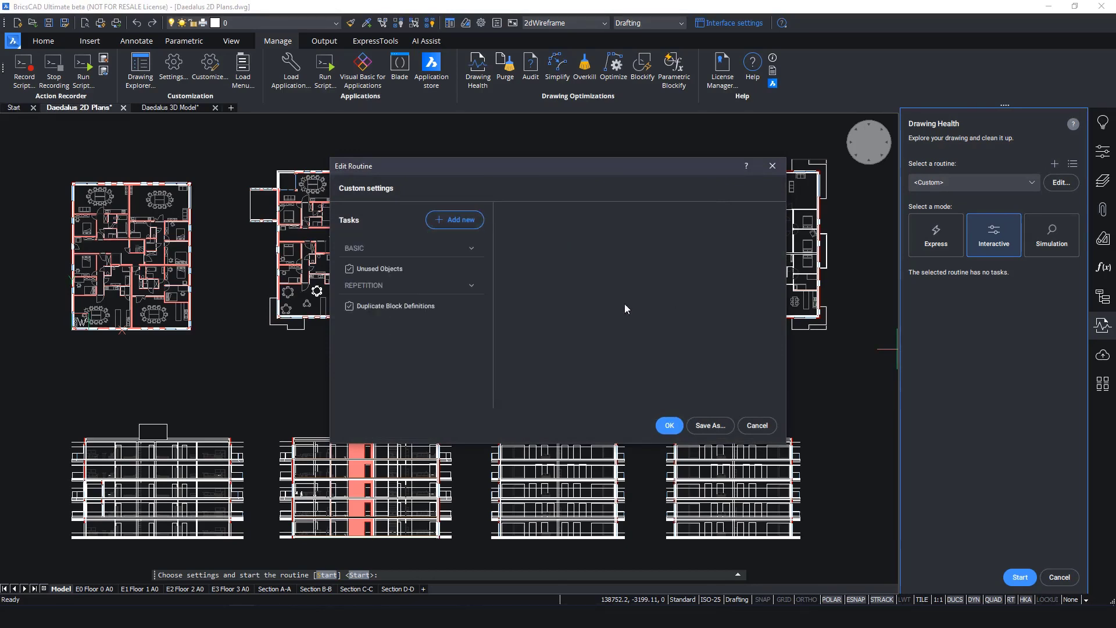
left_click(472, 269)
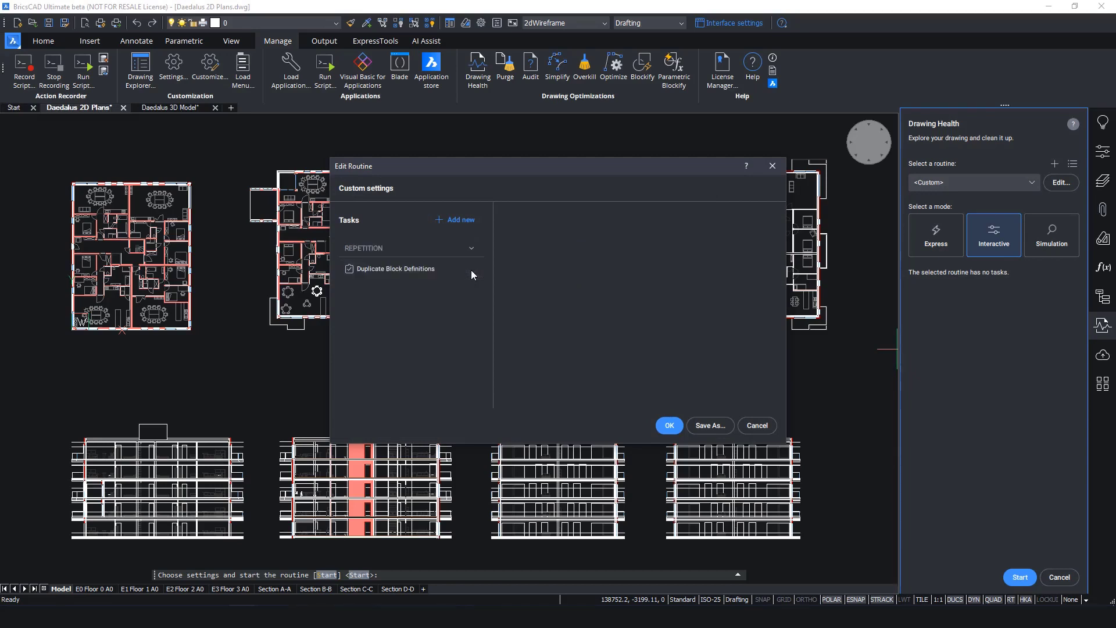
Step: Save the routine under the name Blocks and make it the active routine
left_click(709, 424)
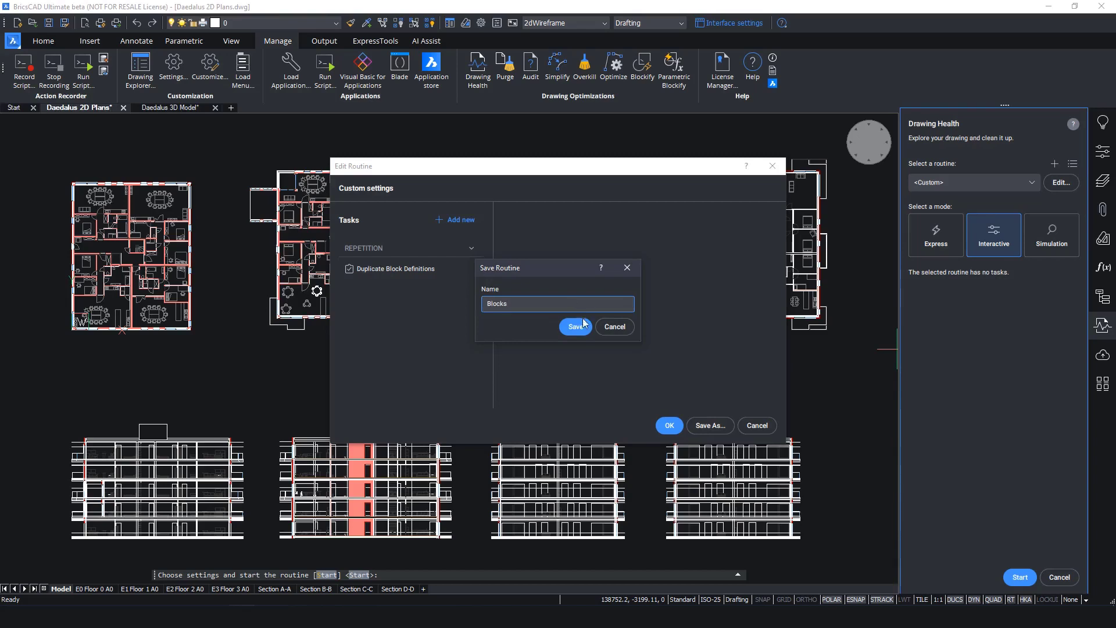
left_click(581, 325)
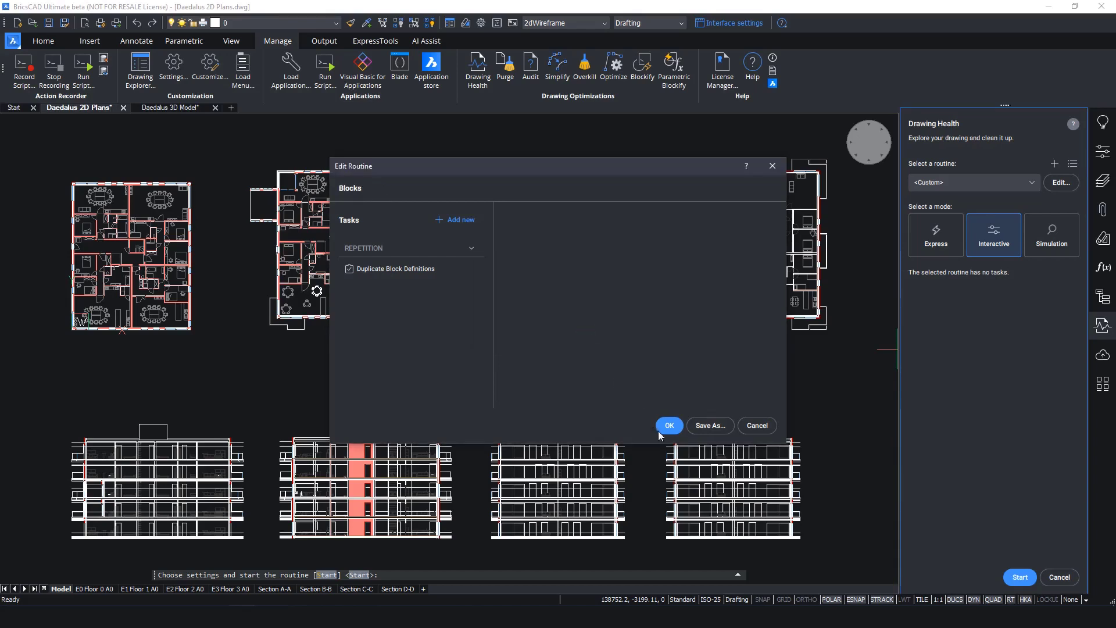
left_click(668, 426)
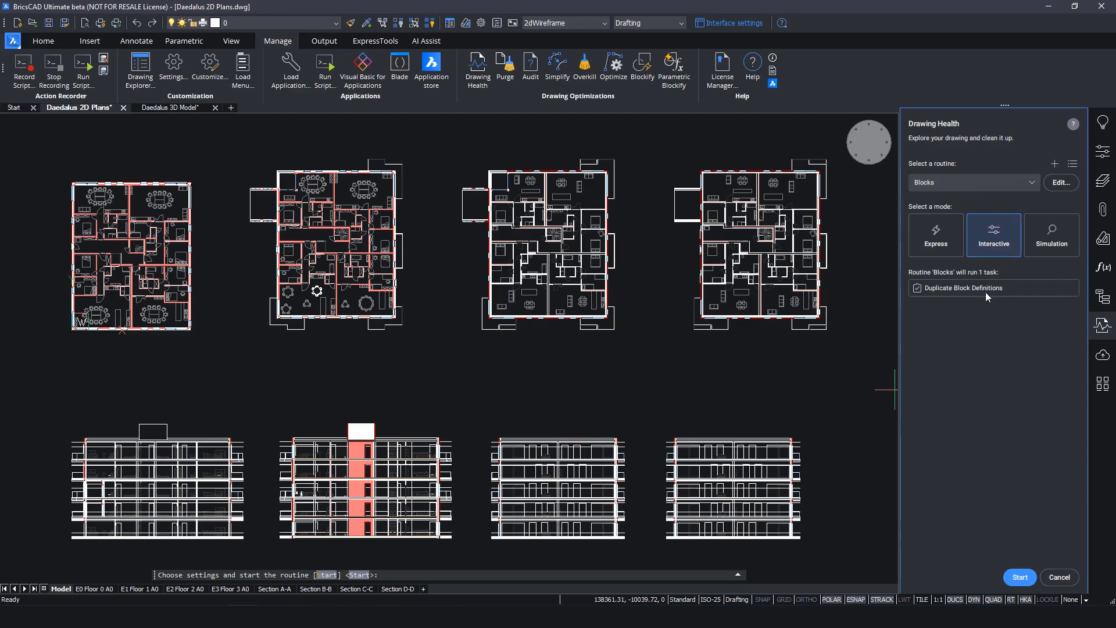
Step: Run the Blocks routine in Interactive mode, keeping the block name Sanitary sink - side for the sink duplicates, and finish it
left_click(1021, 576)
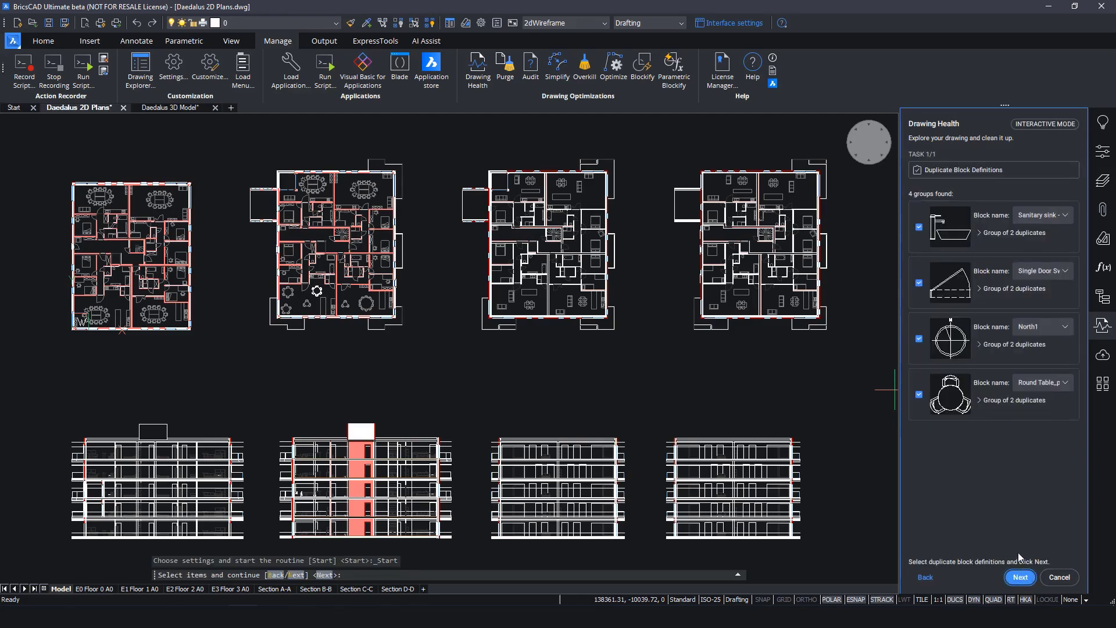
left_click(1042, 215)
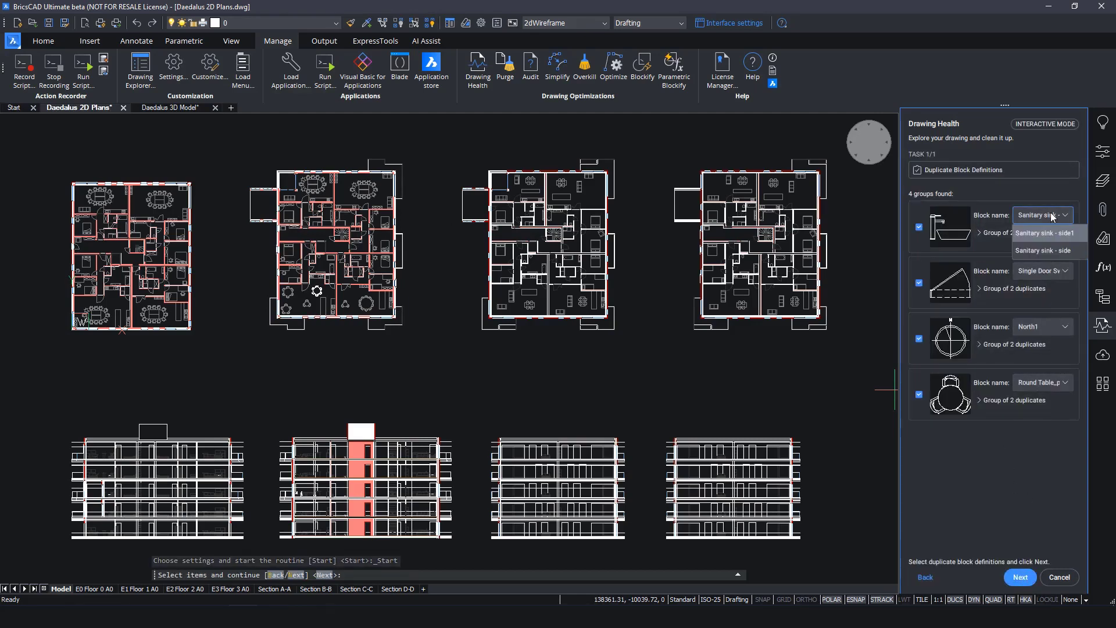
left_click(1043, 251)
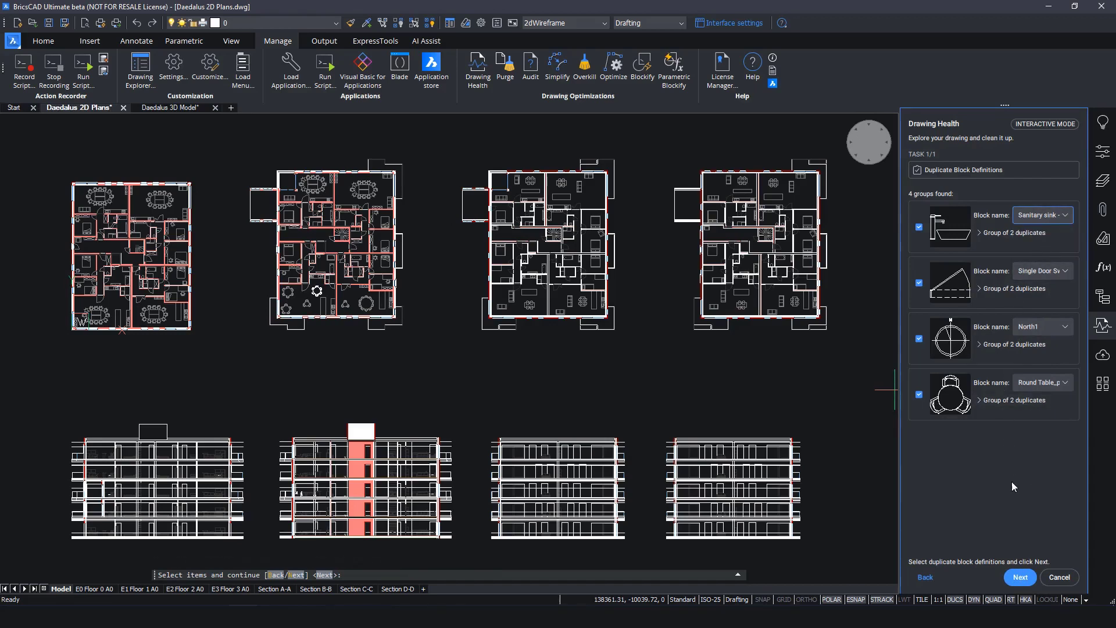
left_click(1011, 579)
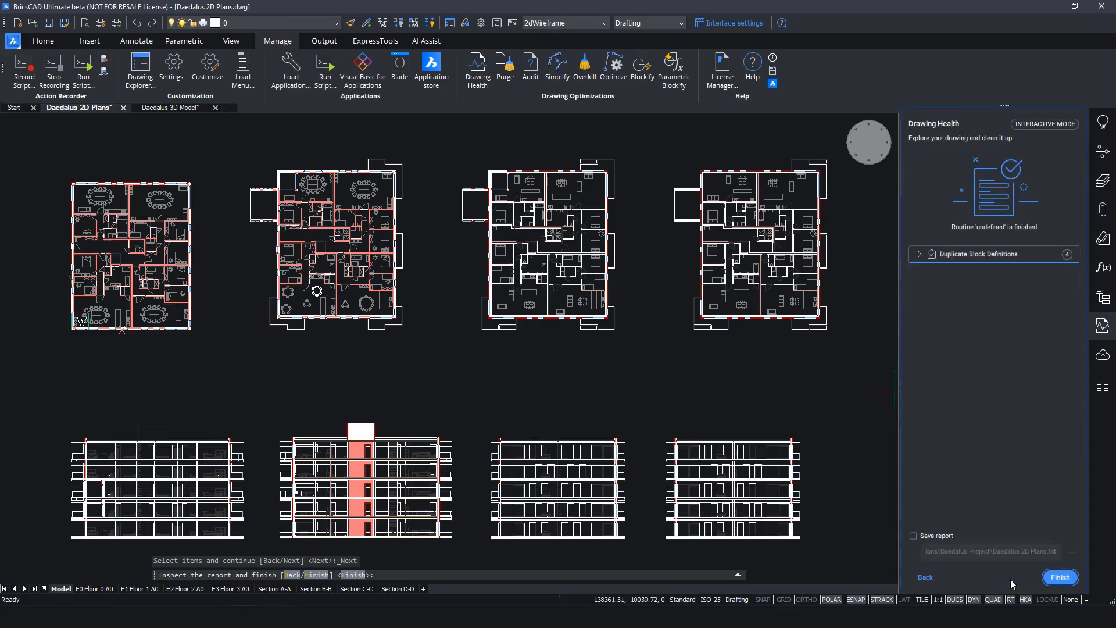
left_click(1055, 577)
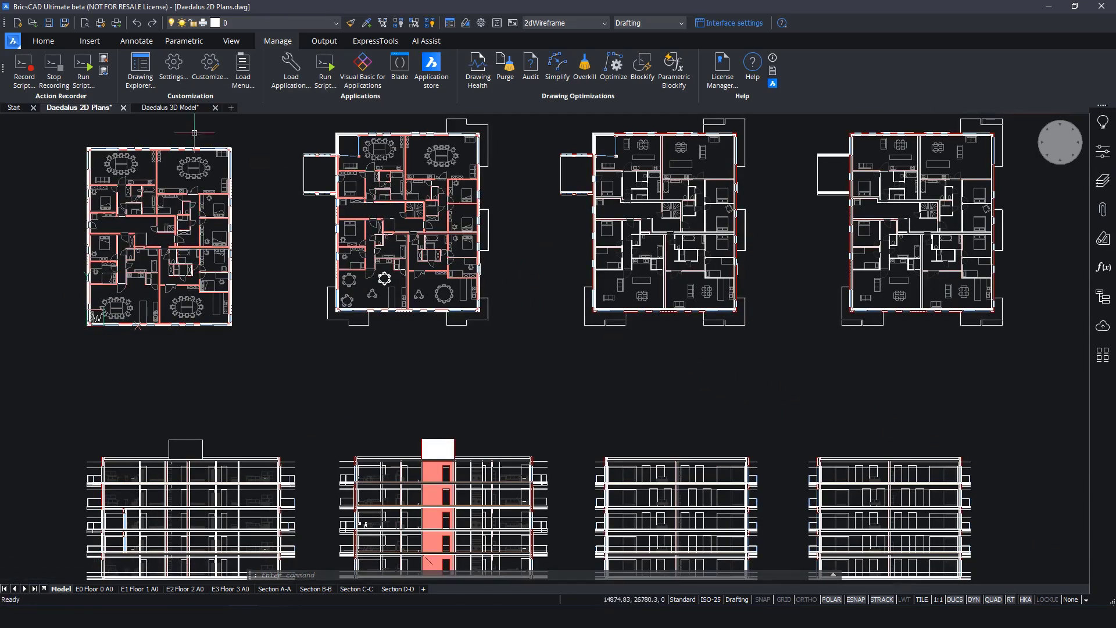
Step: Switch to the Daedalus 3D Model drawing and activate the Modeling workspace
left_click(43, 41)
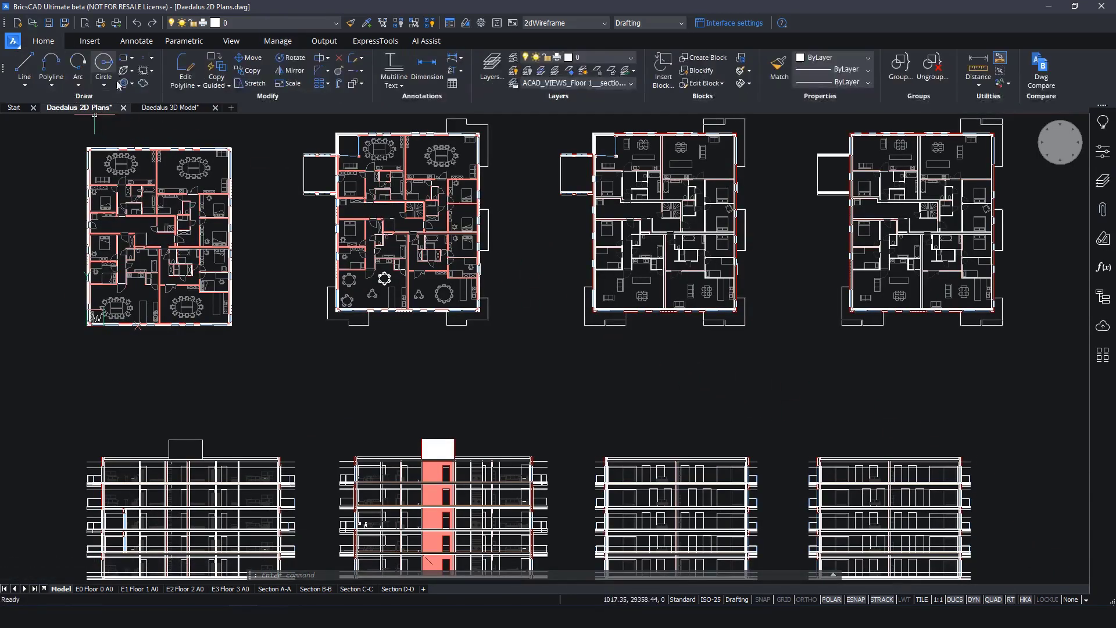
left_click(154, 108)
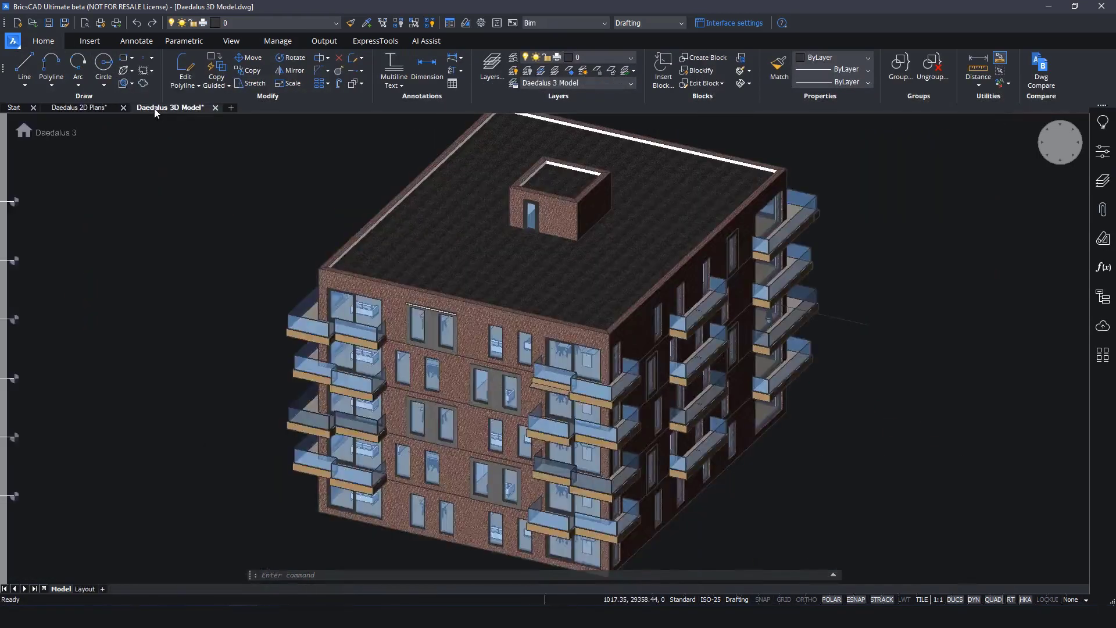
left_click(666, 23)
left_click(657, 50)
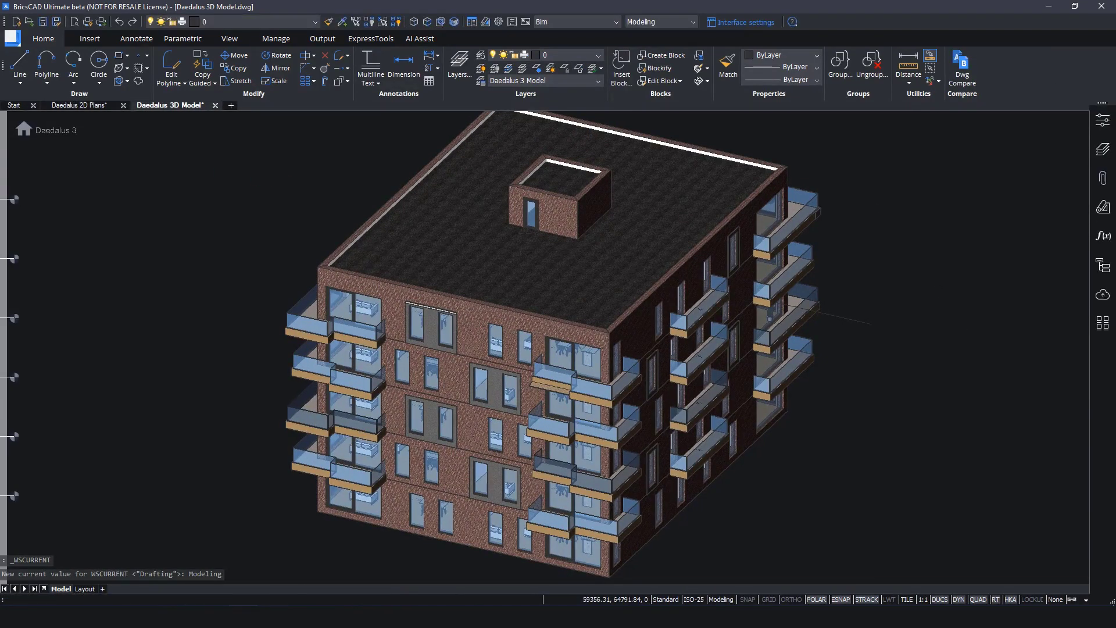
key("Escape")
key("Escape")
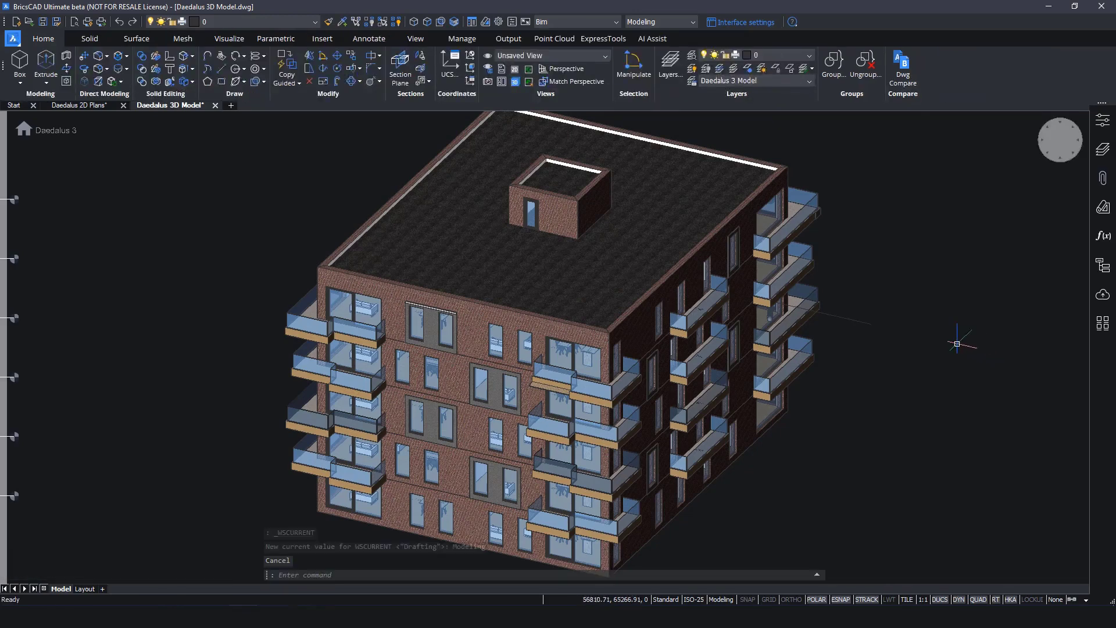
Step: Turn on the clipped display of the section plane that cuts through the building
left_click(857, 318)
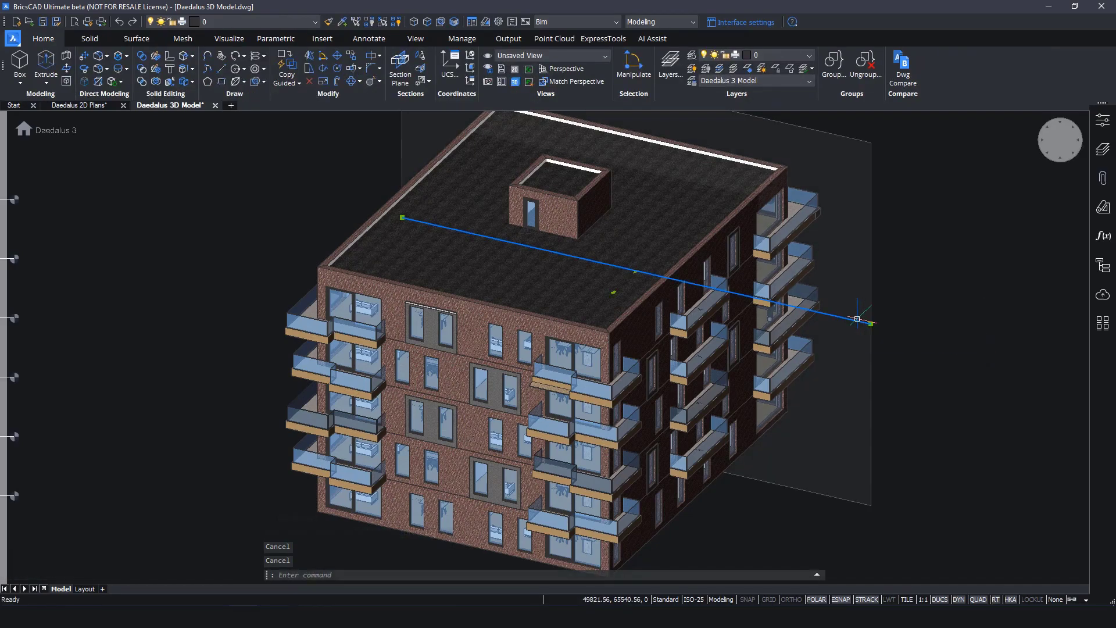
double_click(857, 318)
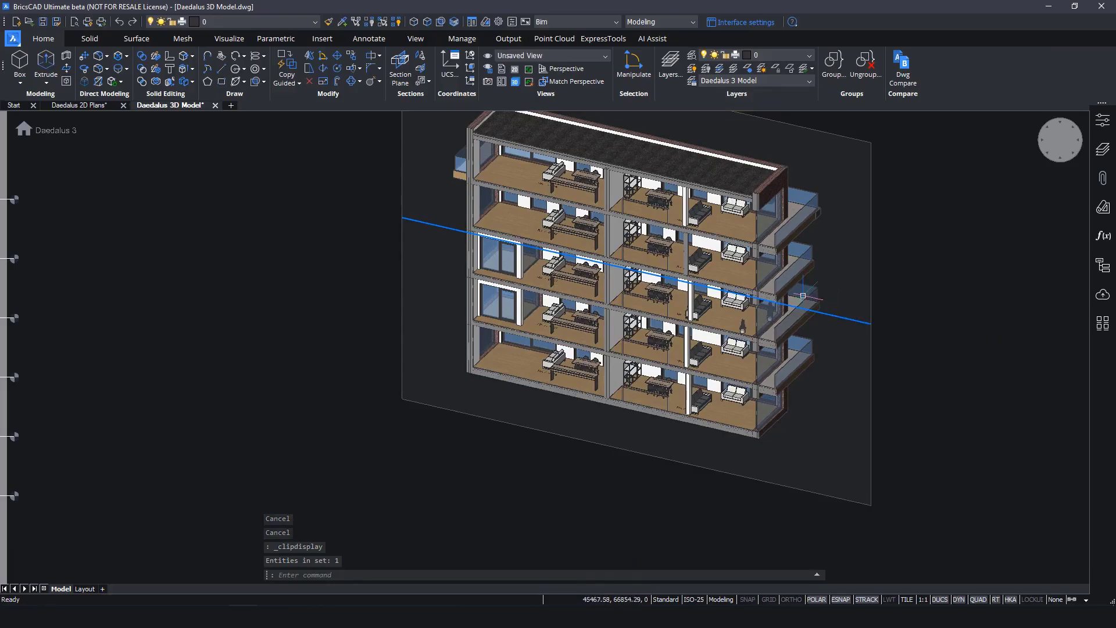
key("Escape")
Step: Use Arrange to align the five stacked interior columns by their centers along the X direction
scroll(710, 259, "up", 3)
scroll(710, 259, "up", 10)
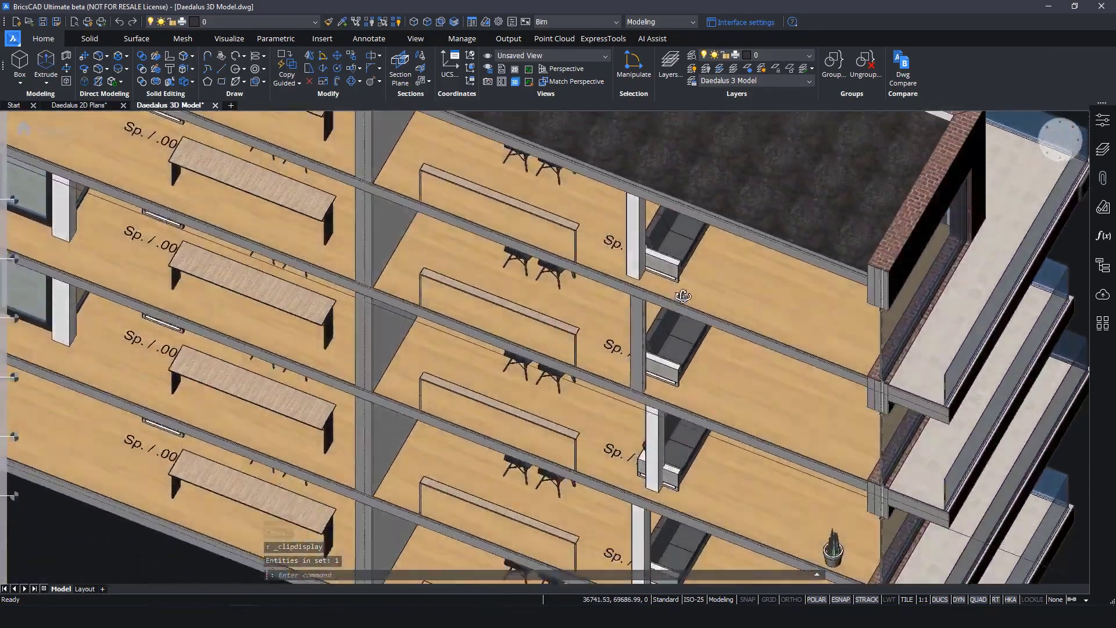
middle_click_drag(683, 296, 696, 179, "shift")
scroll(691, 218, "up", 5)
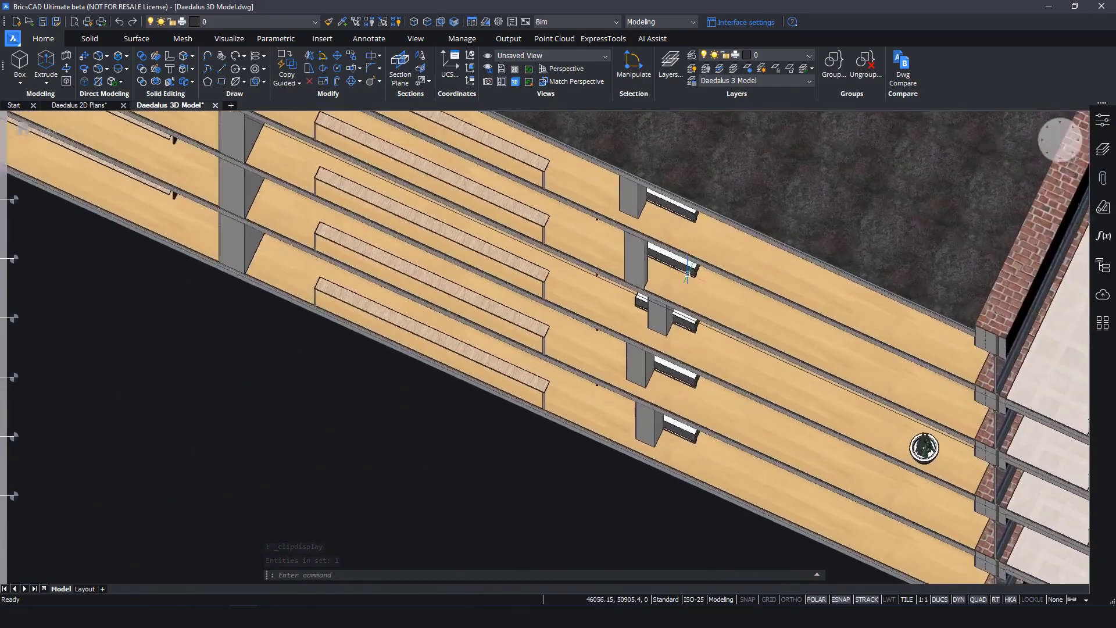
scroll(715, 271, "up", 1)
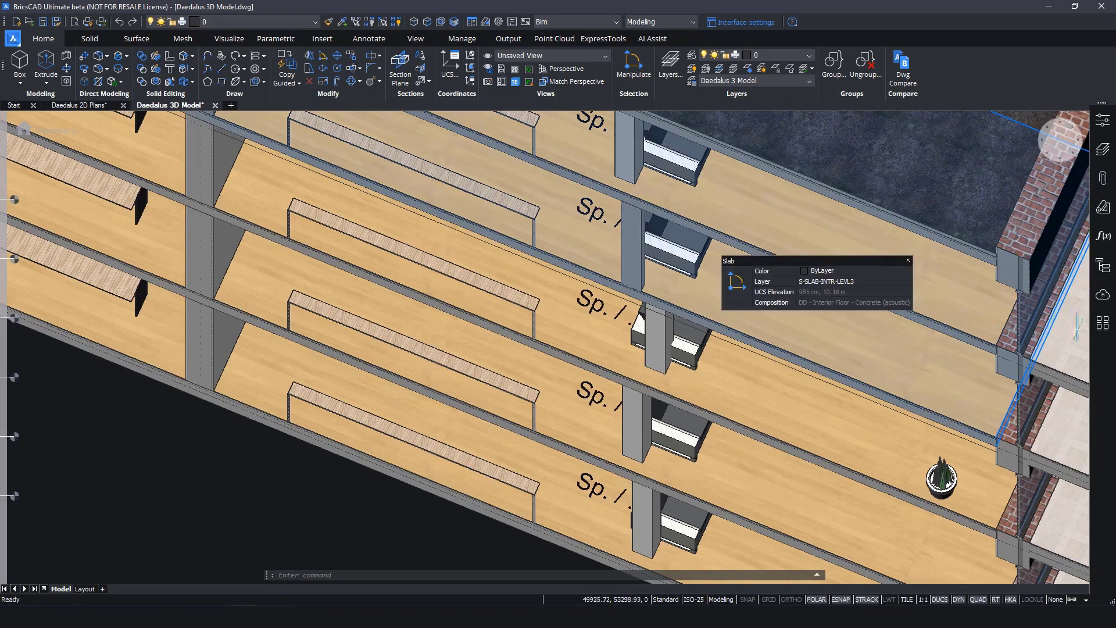
key("Escape")
left_click(1108, 333)
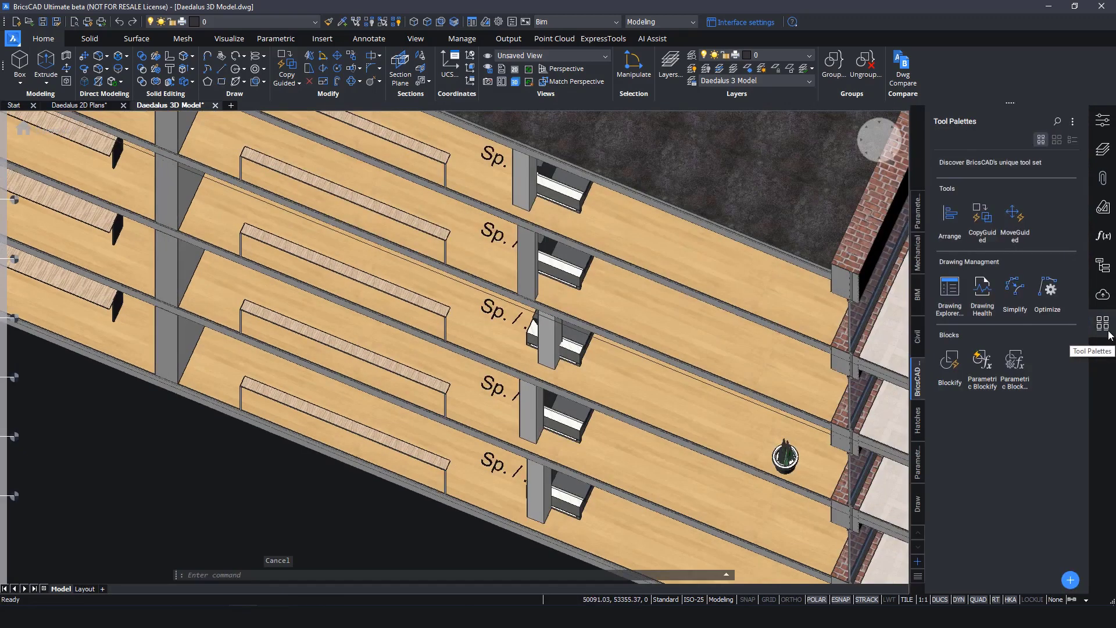
left_click(949, 217)
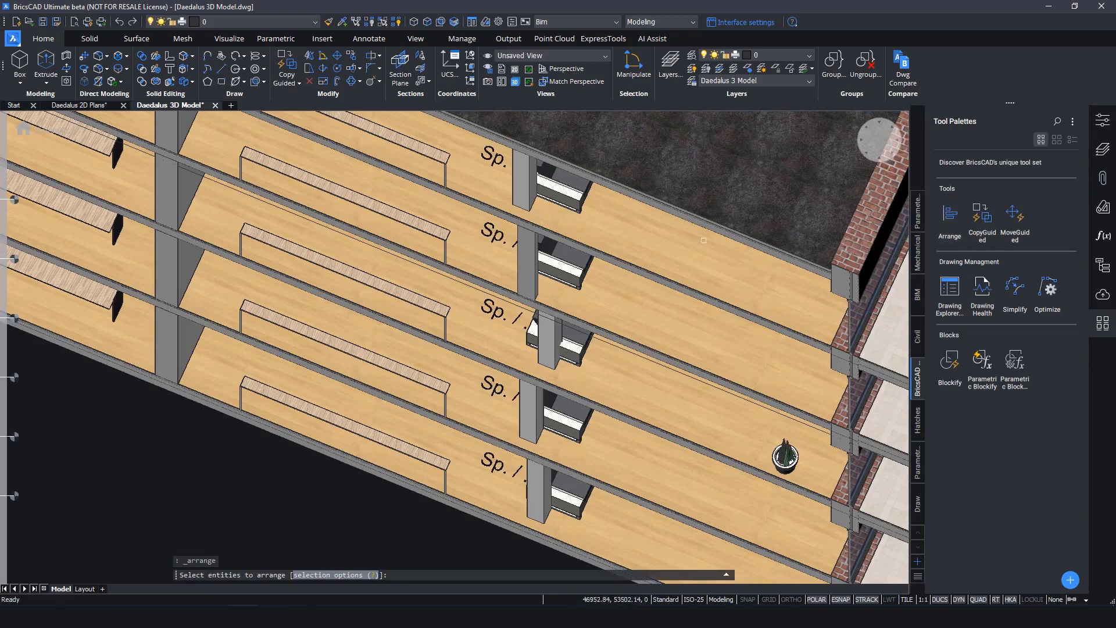
left_click(524, 173)
left_click(526, 256)
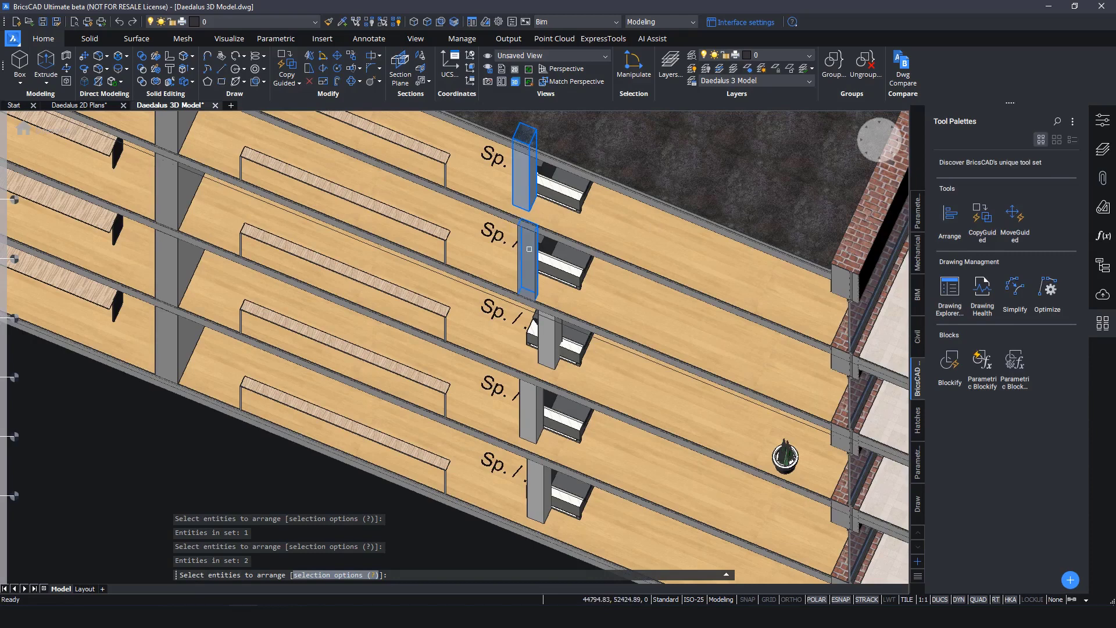
left_click(521, 420)
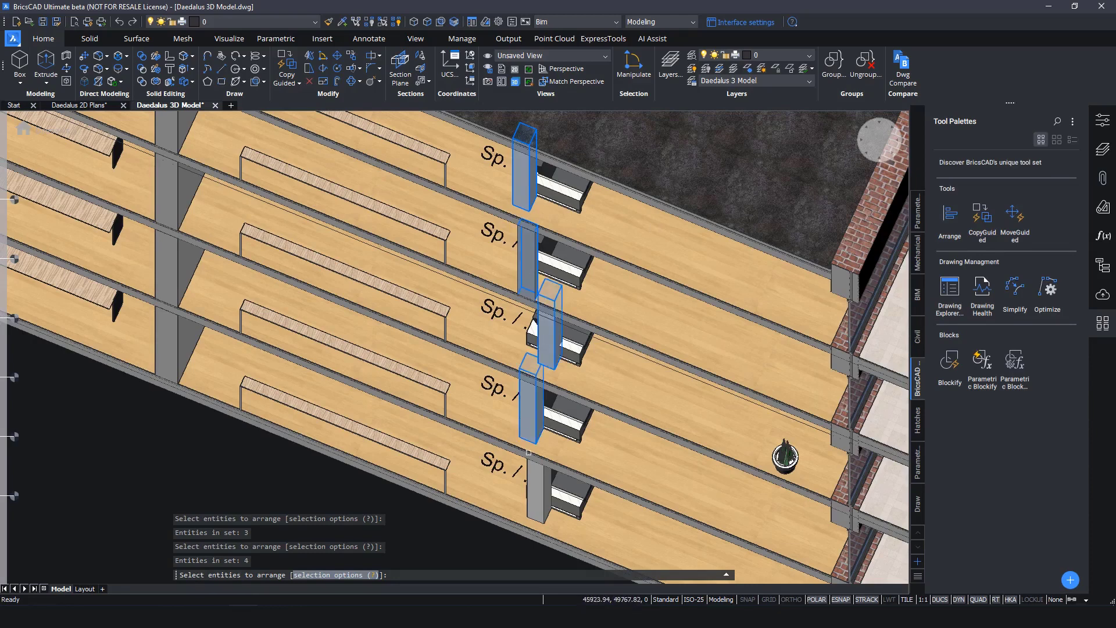
left_click(540, 482)
key("Return")
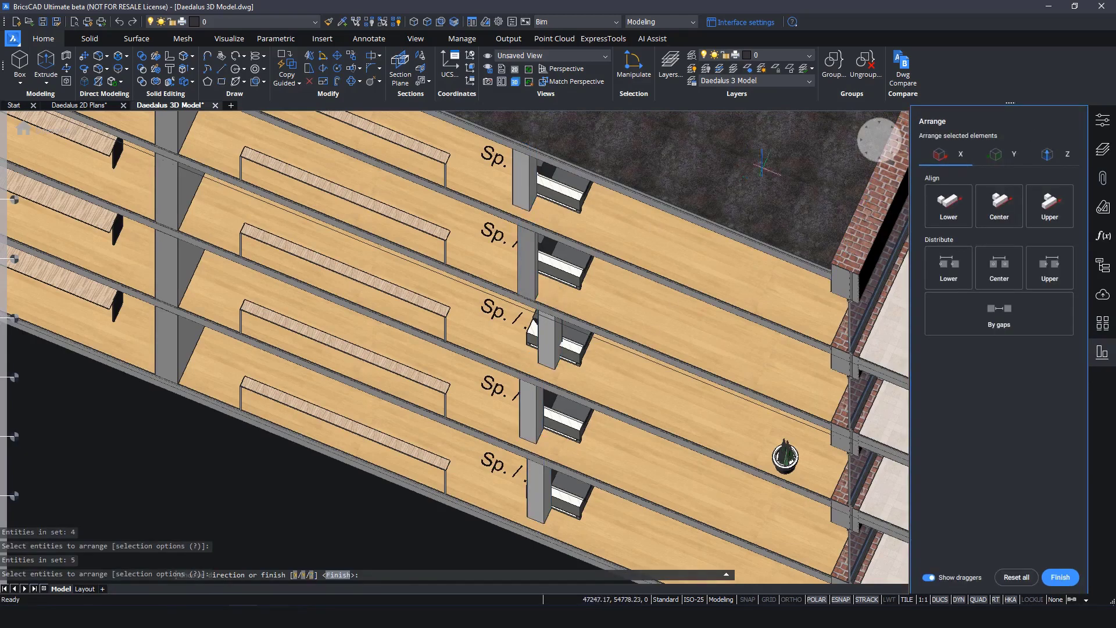
left_click(996, 206)
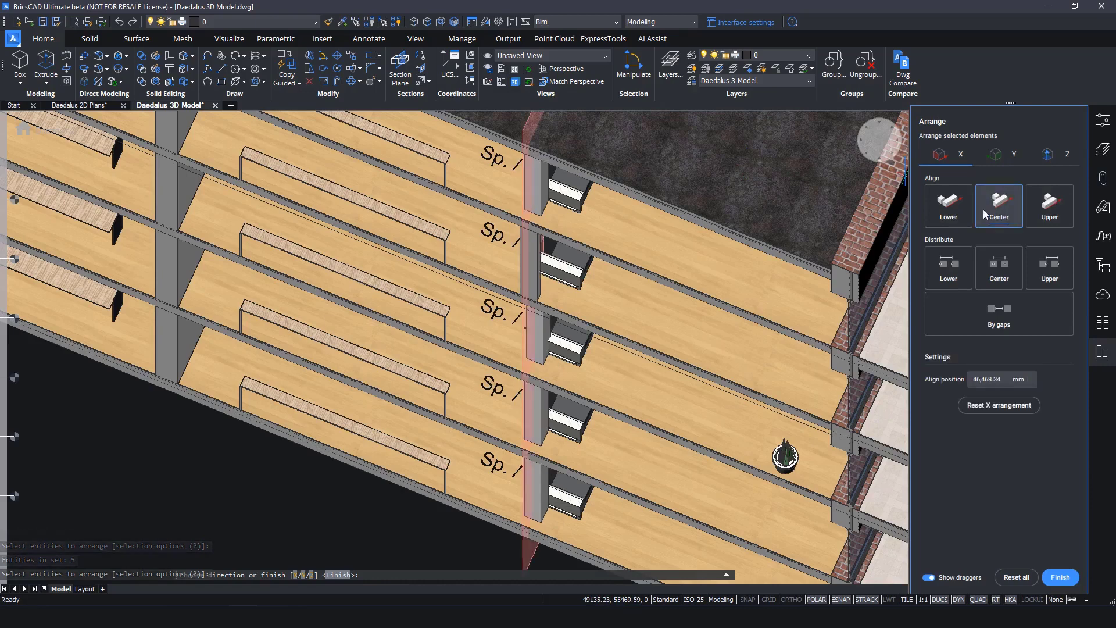
Step: Move the five aligned columns 250 mm in the positive X direction
left_click(530, 260)
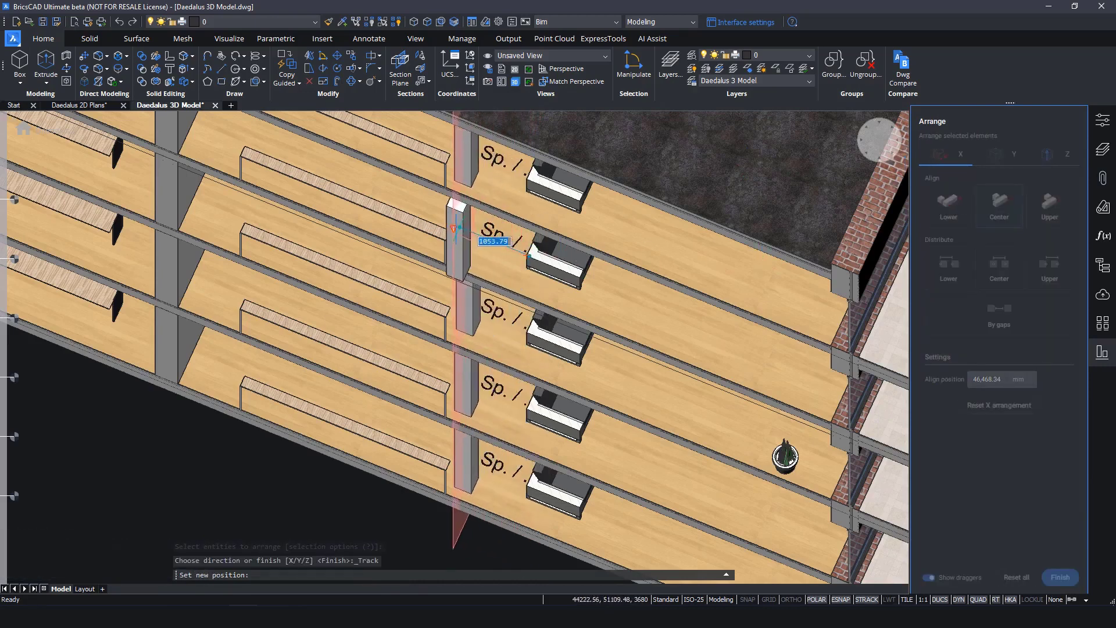
type("250")
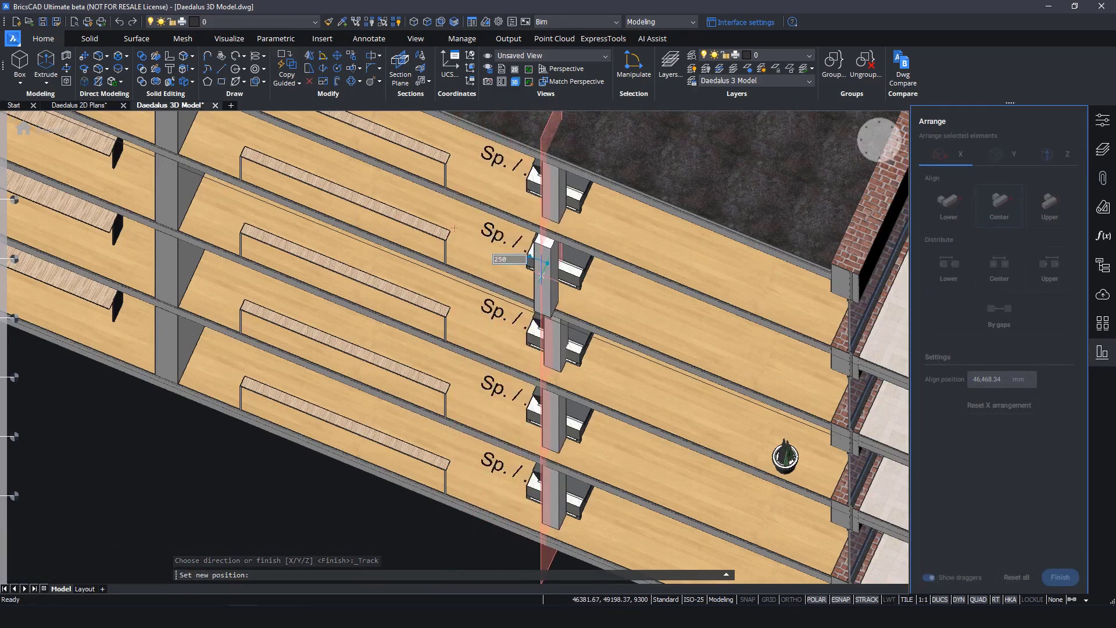
key("Return")
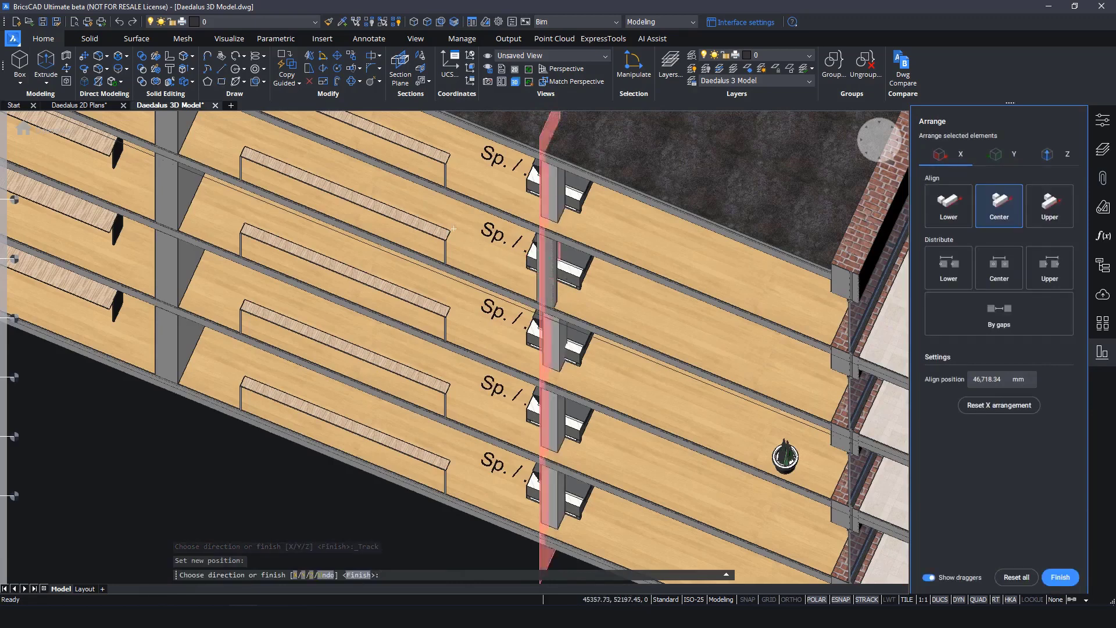
Step: Align the five columns by their centers along the Y direction and finish the arrangement
left_click(996, 153)
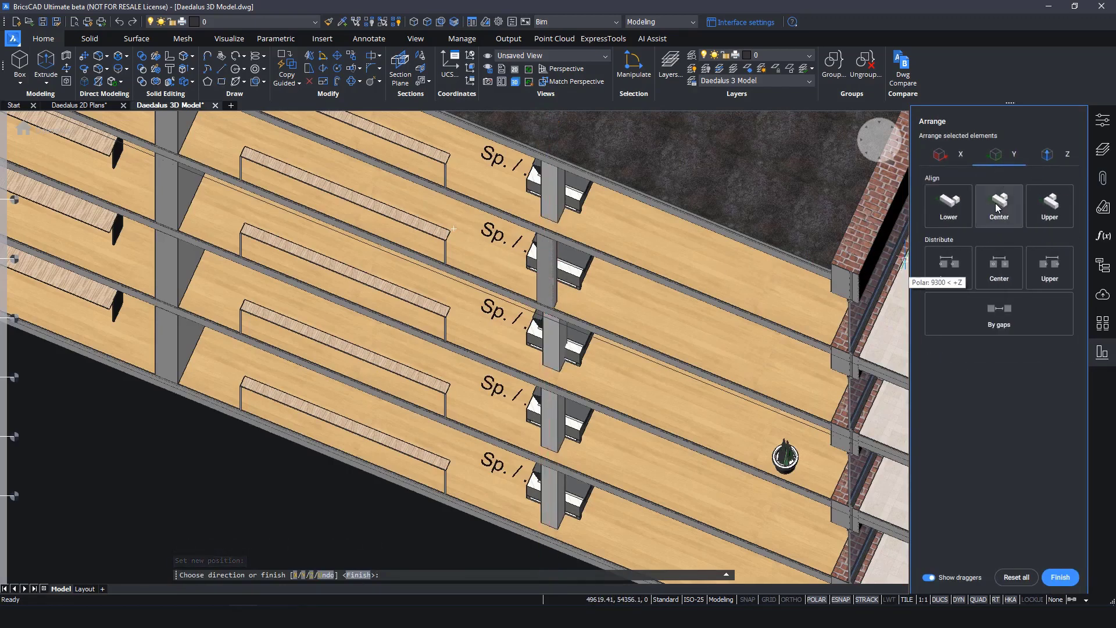
left_click(998, 207)
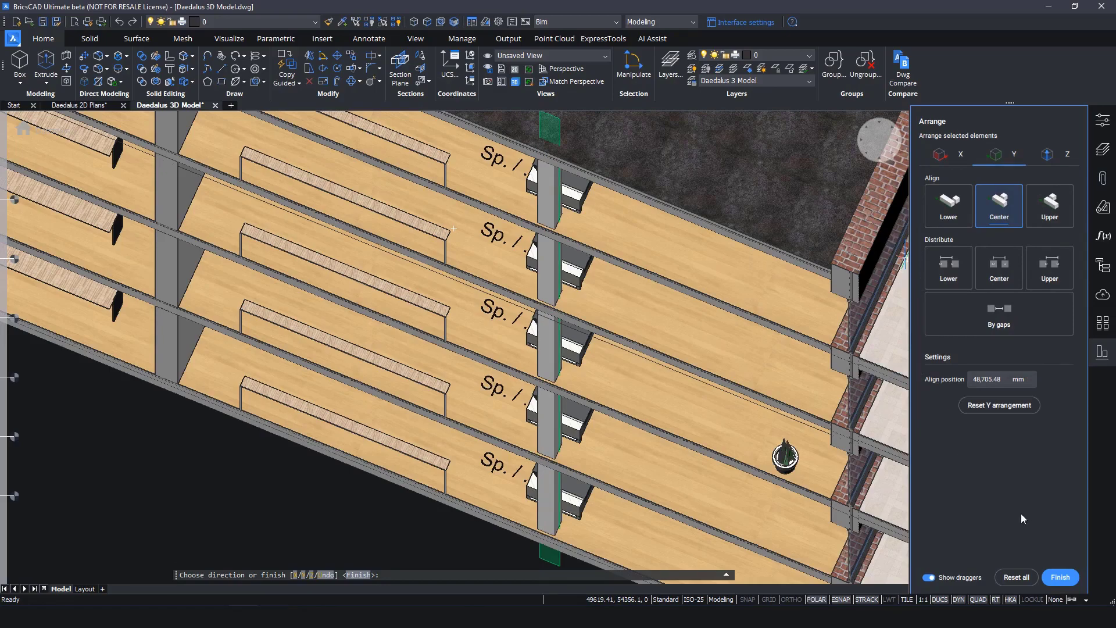
left_click(1059, 577)
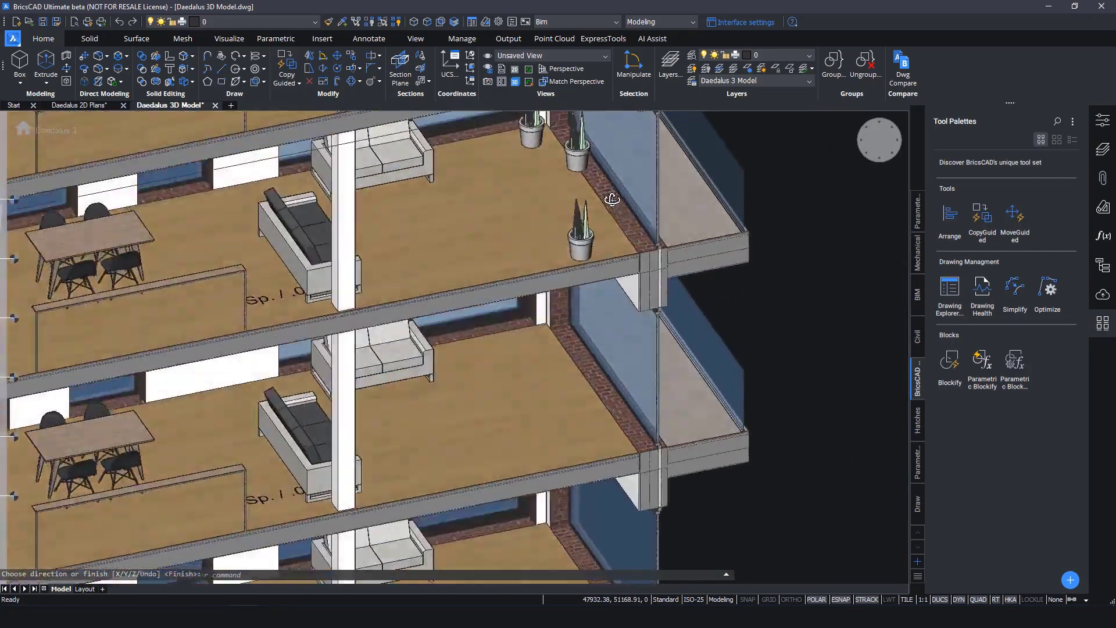
Step: Use Arrange to align the three potted plants beside the glass wall by their centers along the X direction
scroll(567, 138, "up", 3)
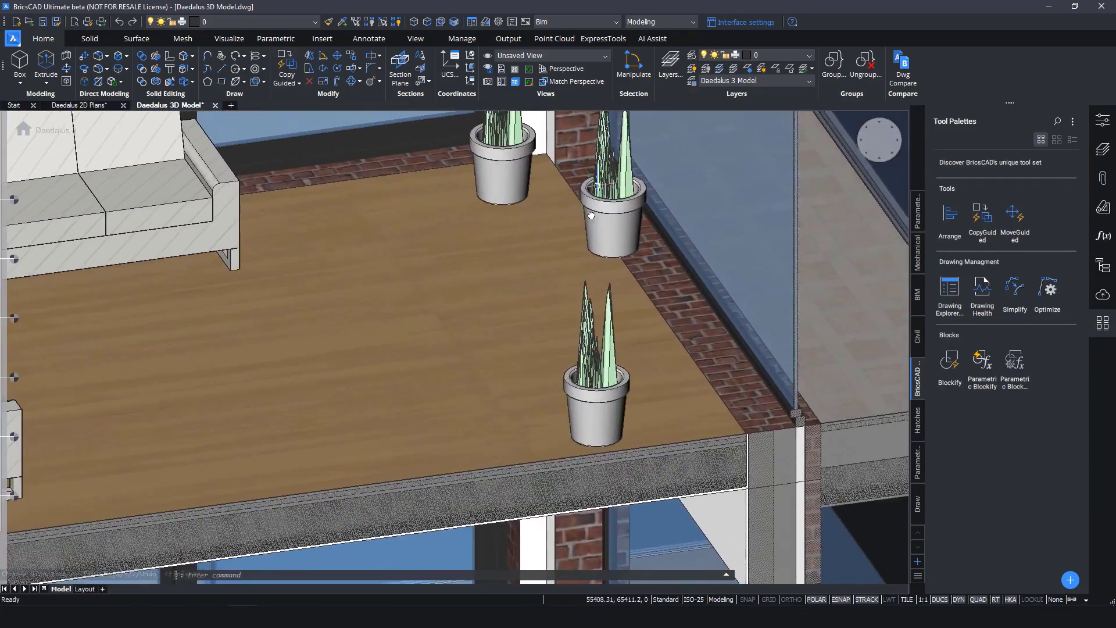
middle_click_drag(569, 139, 542, 230)
middle_click_drag(564, 299, 598, 279, "shift")
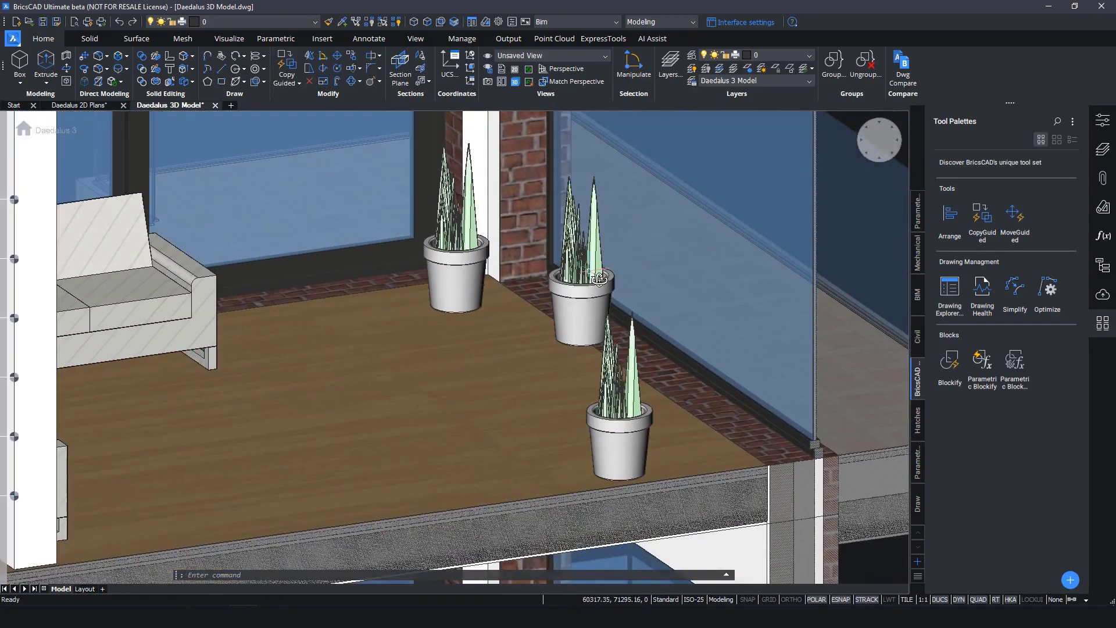
left_click(949, 215)
left_click(614, 428)
left_click(581, 279)
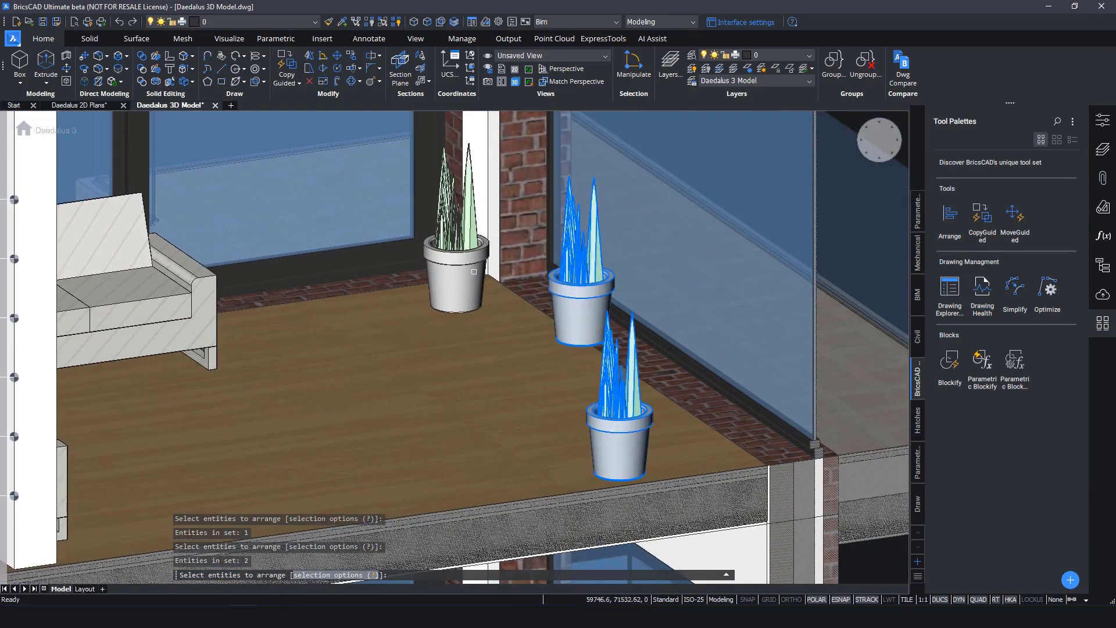
left_click(471, 266)
key("Return")
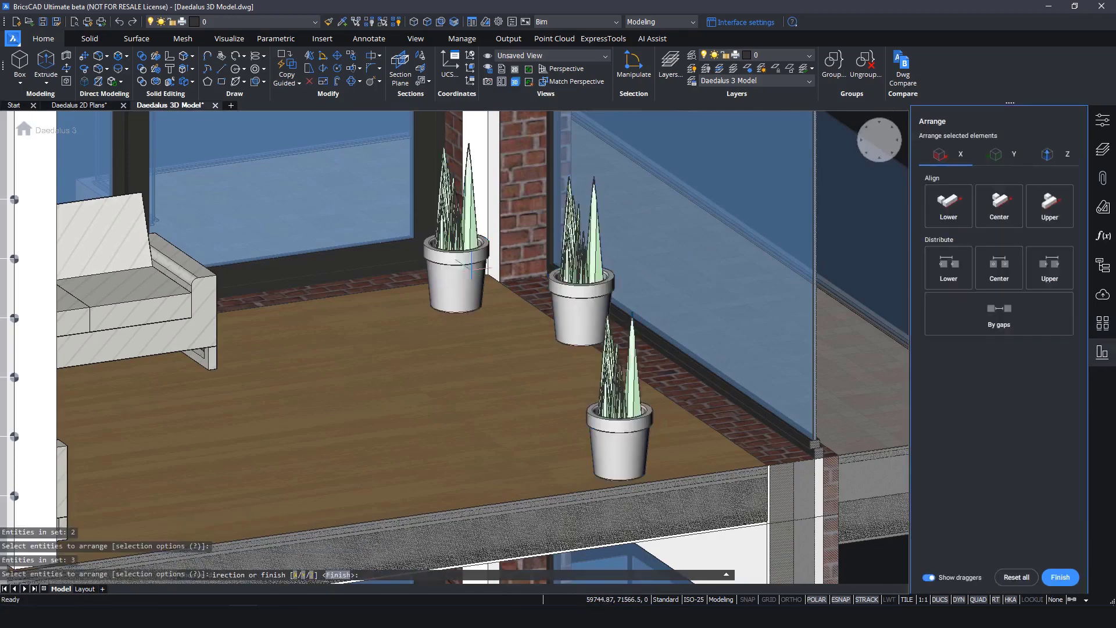
left_click(999, 204)
Step: Shift the three aligned plants 150 mm along X, away from the glass wall
left_click(631, 277)
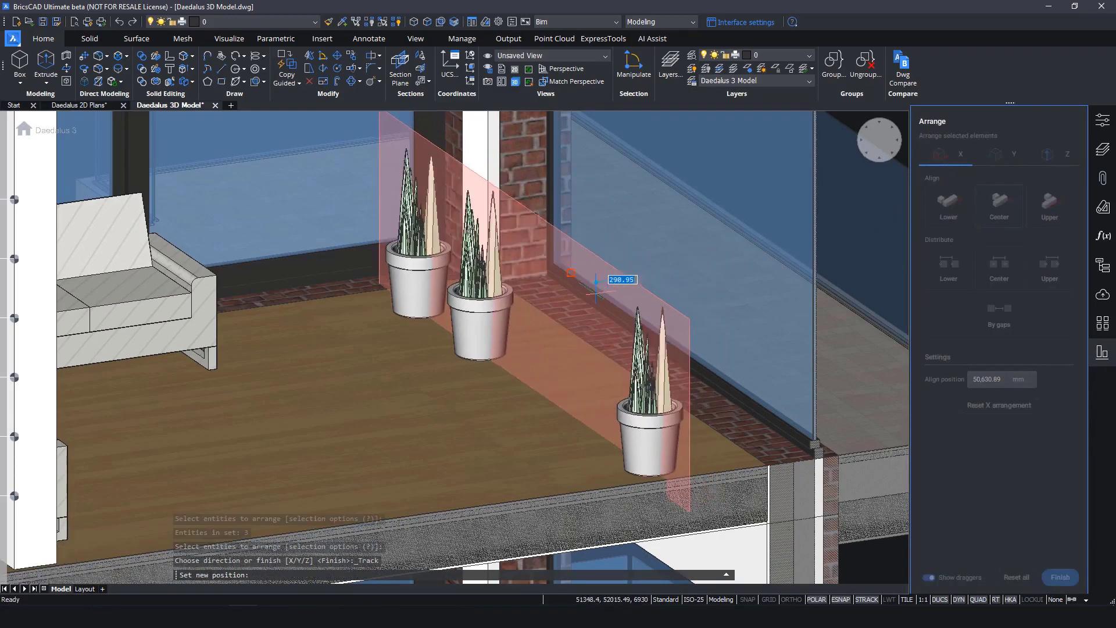
type("1")
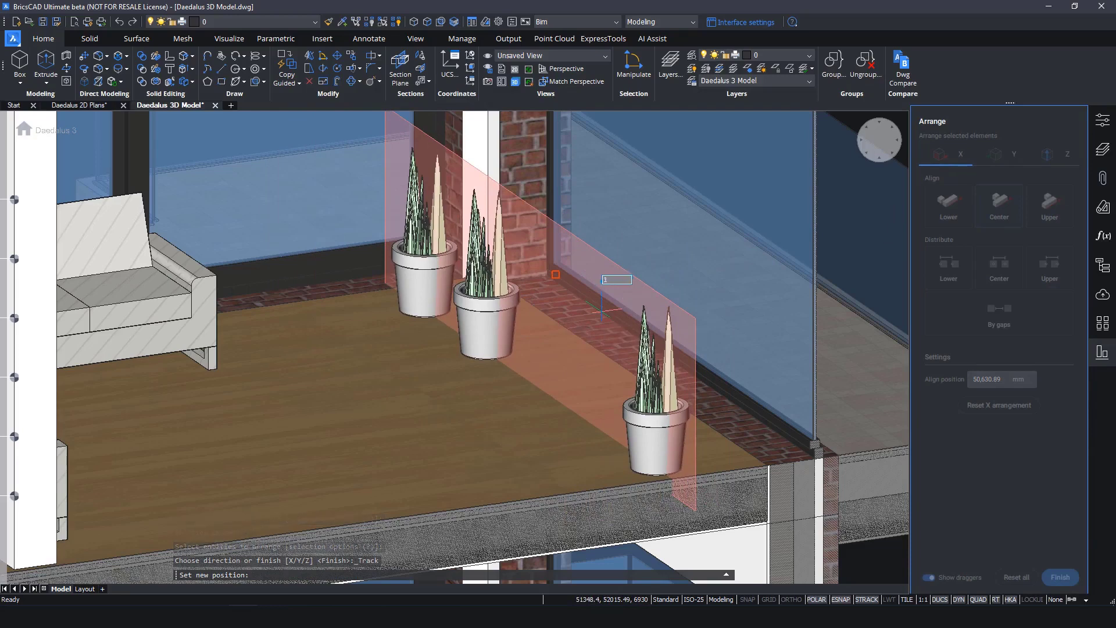
type("50")
key("Return")
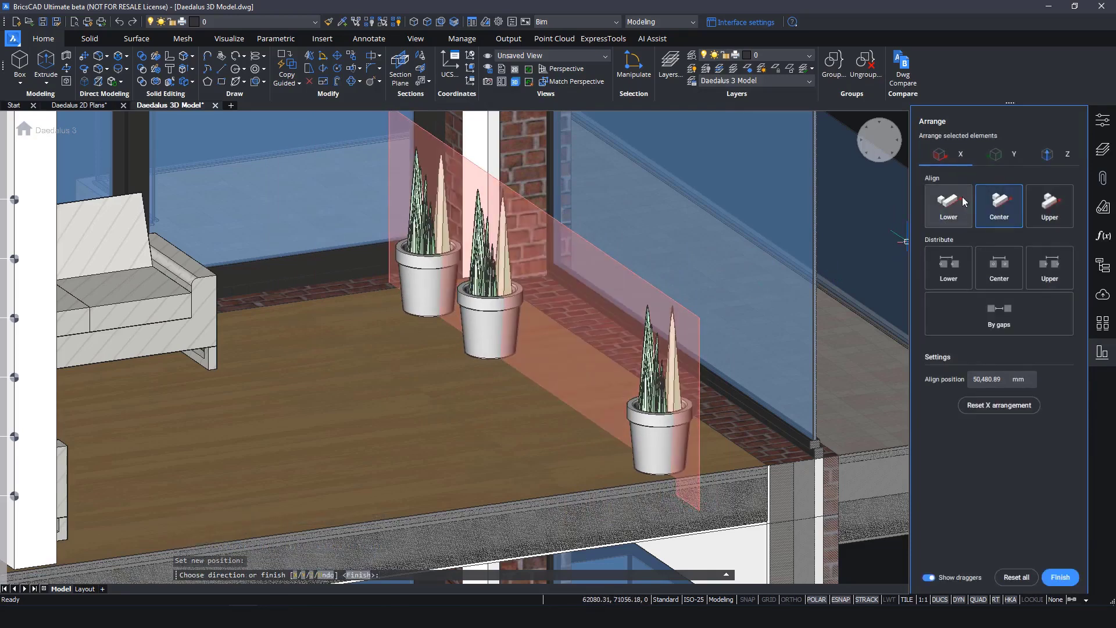
Step: Distribute the three plants by gaps along Y, moving the frontmost plant 150 mm in from the cut floor edge, and end the arrangement
left_click(990, 161)
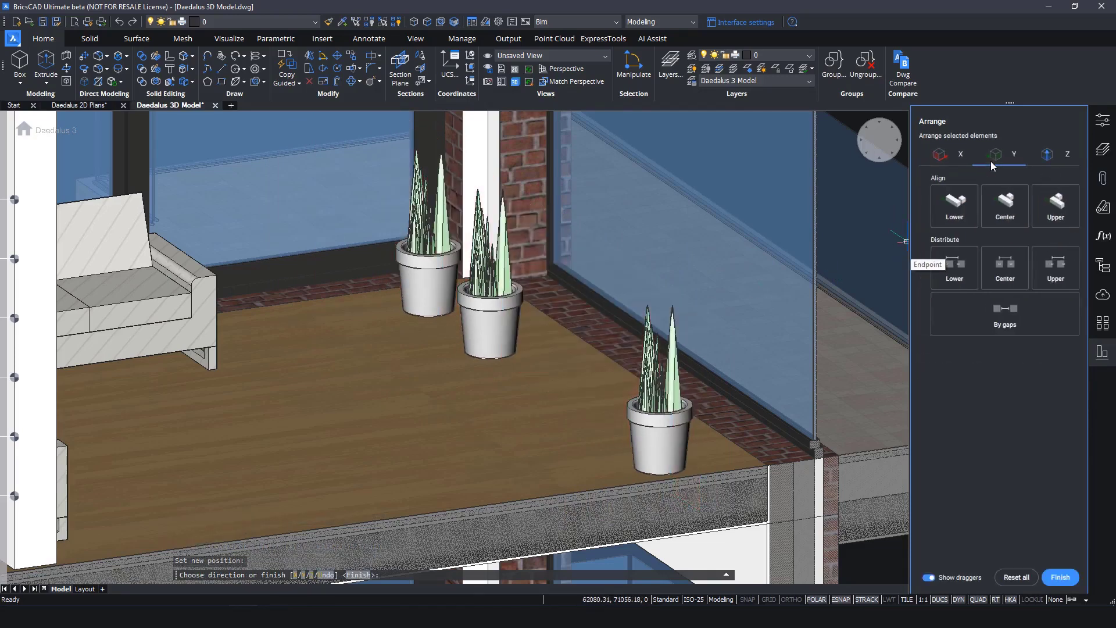
left_click(998, 316)
left_click(699, 341)
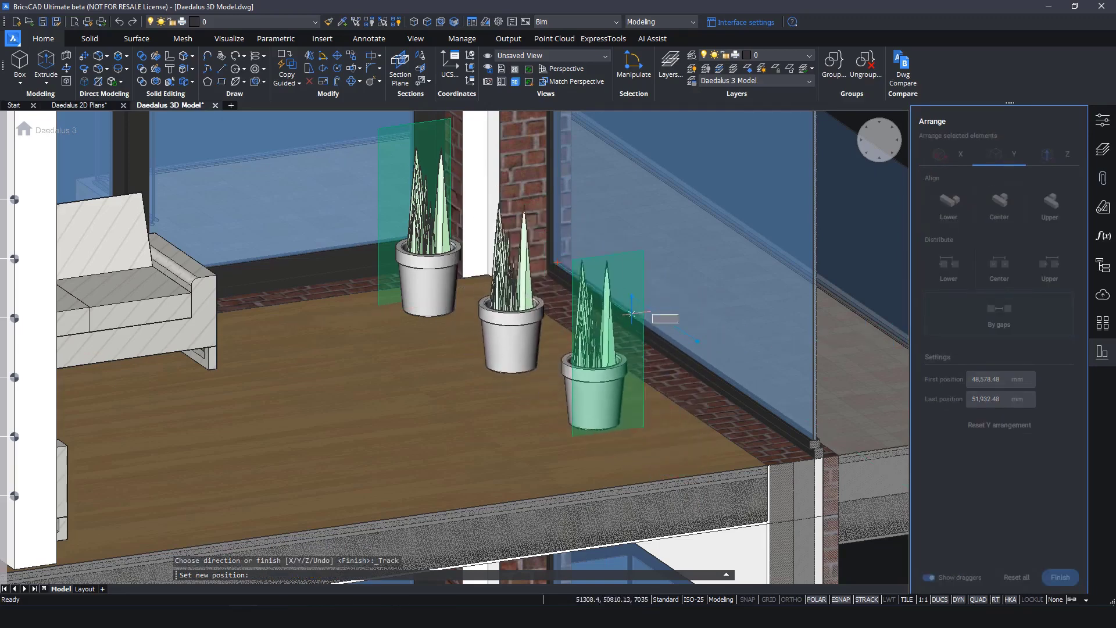
type("15")
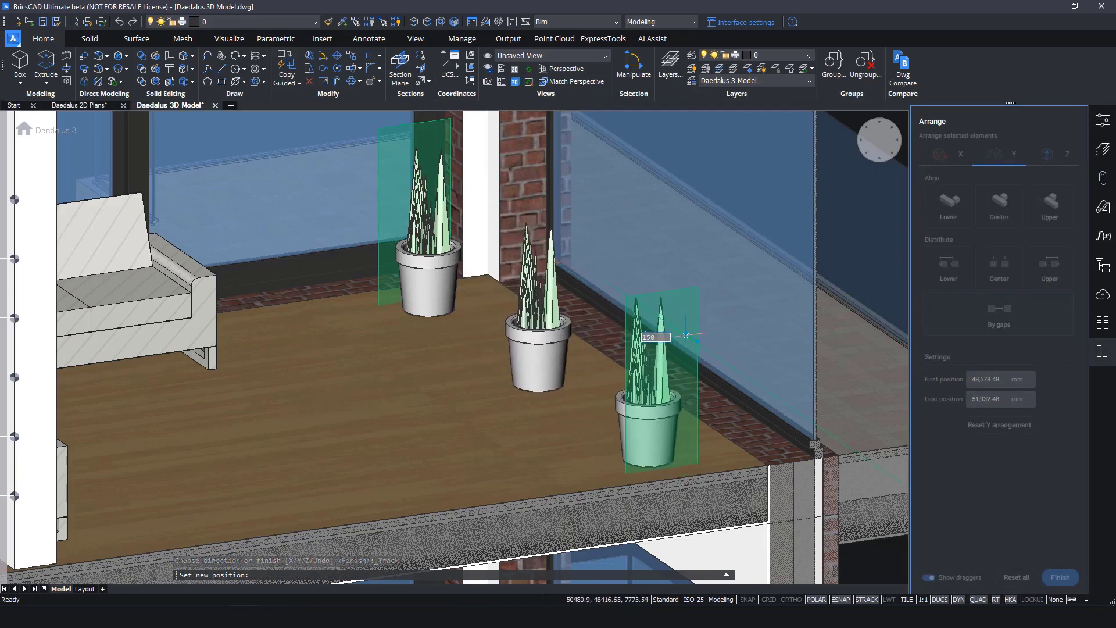
type("0")
key("Return")
key("Escape")
key("Escape")
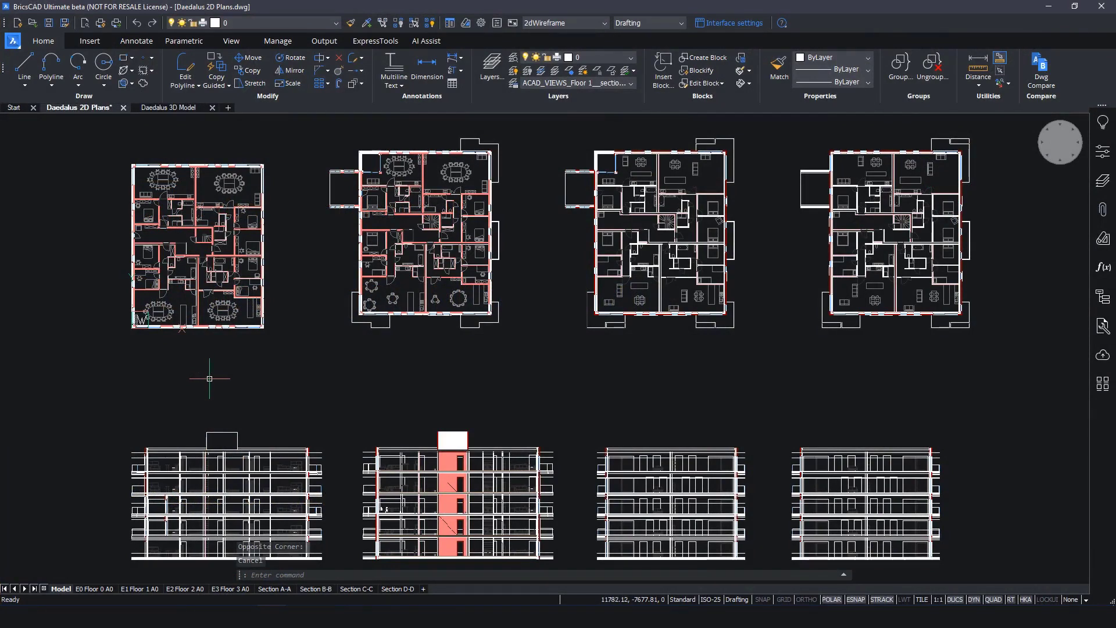
Step: Open the Sheet Set Manager and inspect the Floor Plans and Section Plans subsets by collapsing and expanding them
left_click(1106, 246)
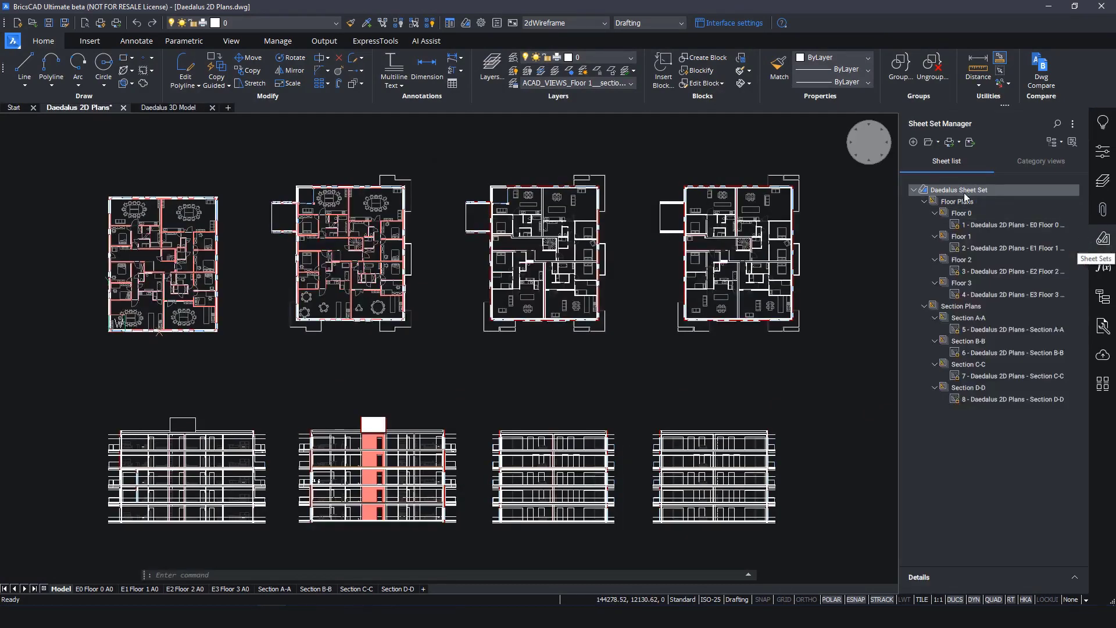
left_click(924, 202)
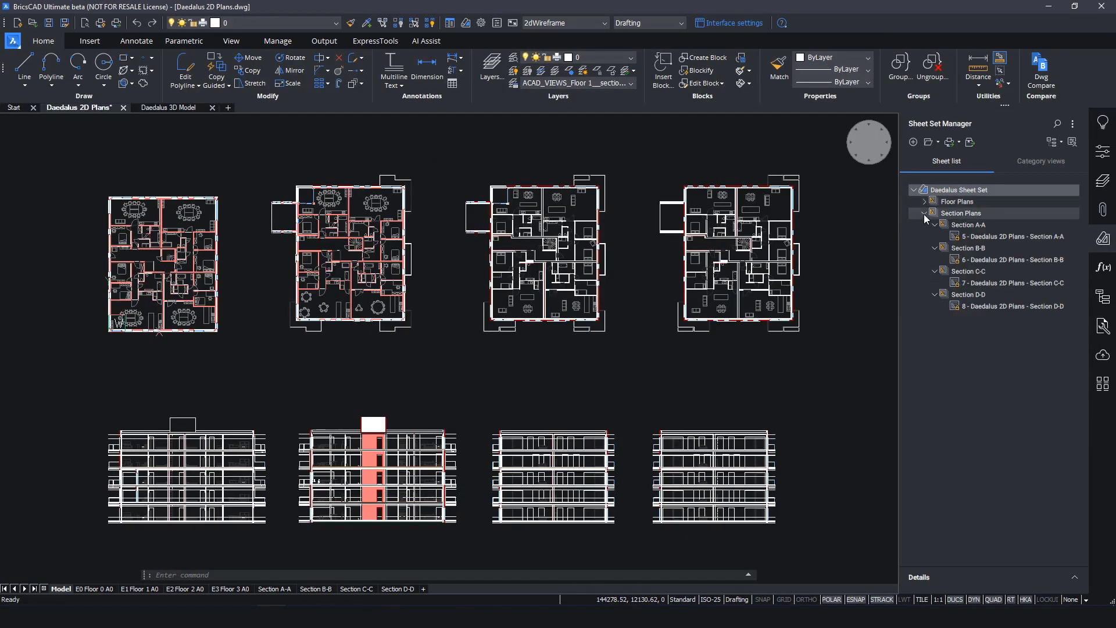
left_click(924, 214)
left_click(924, 213)
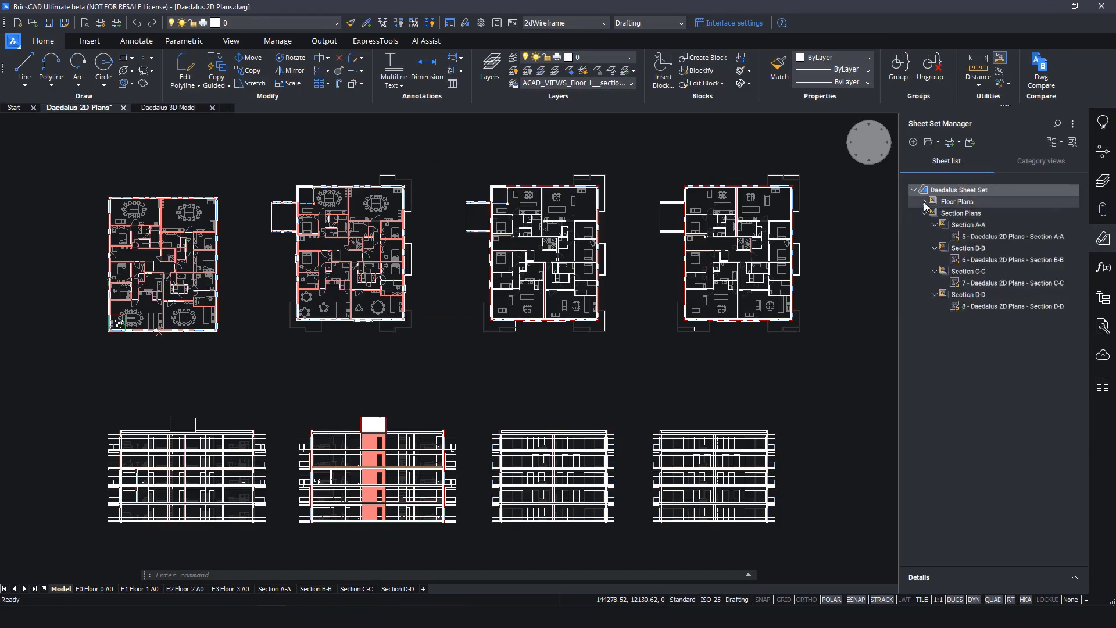
left_click(924, 201)
Step: View the E1 Floor 1 and Section C-C sheets from the sheet list and return to model space
double_click(1014, 248)
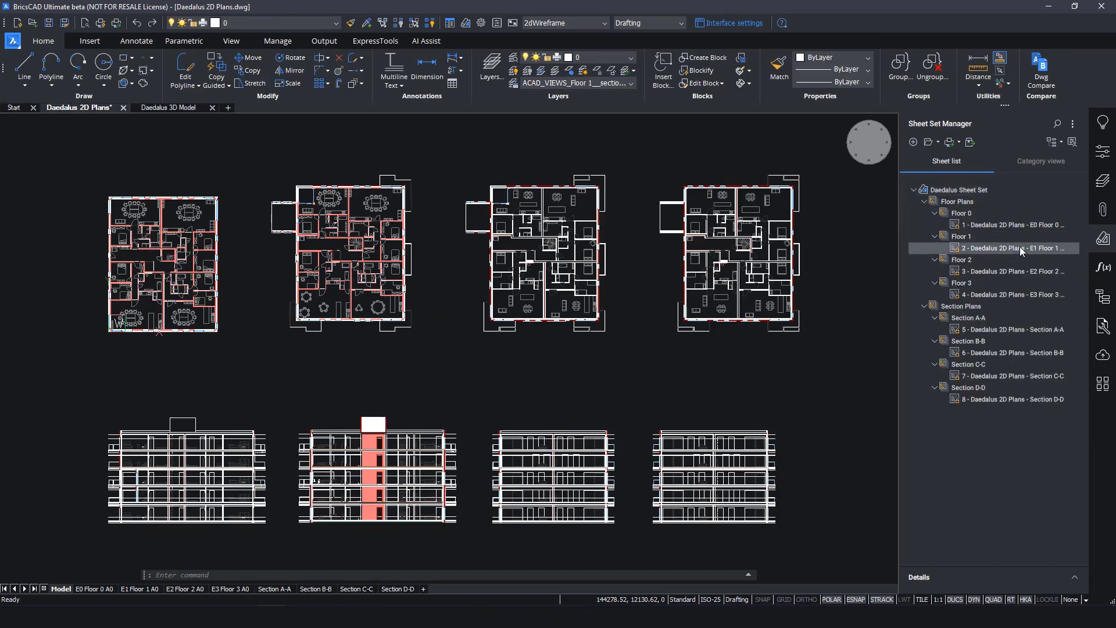
double_click(1012, 377)
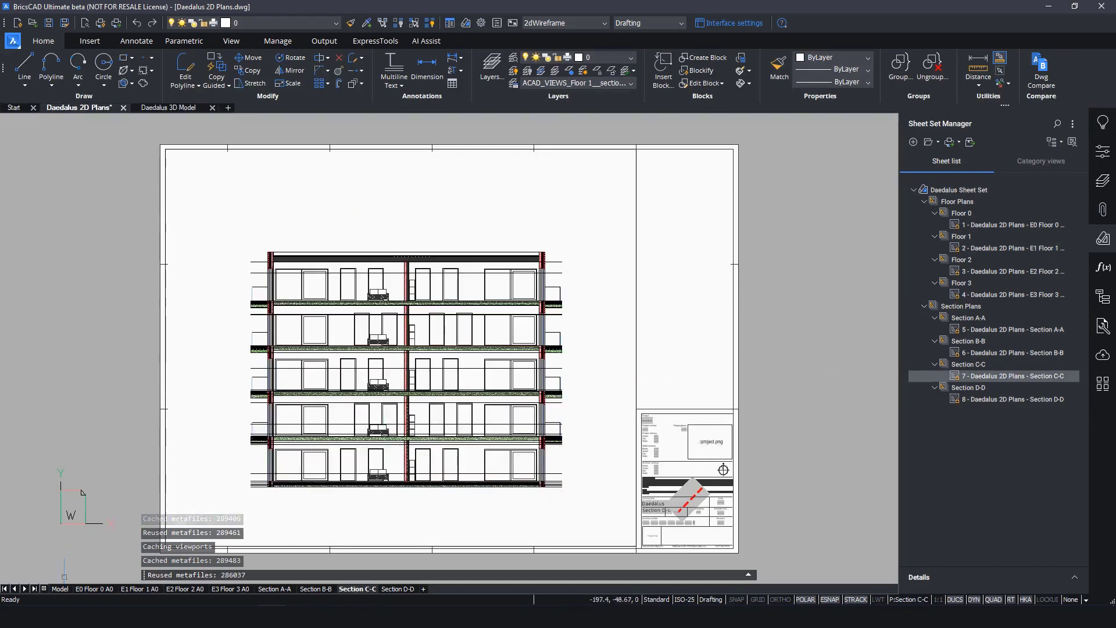
left_click(60, 589)
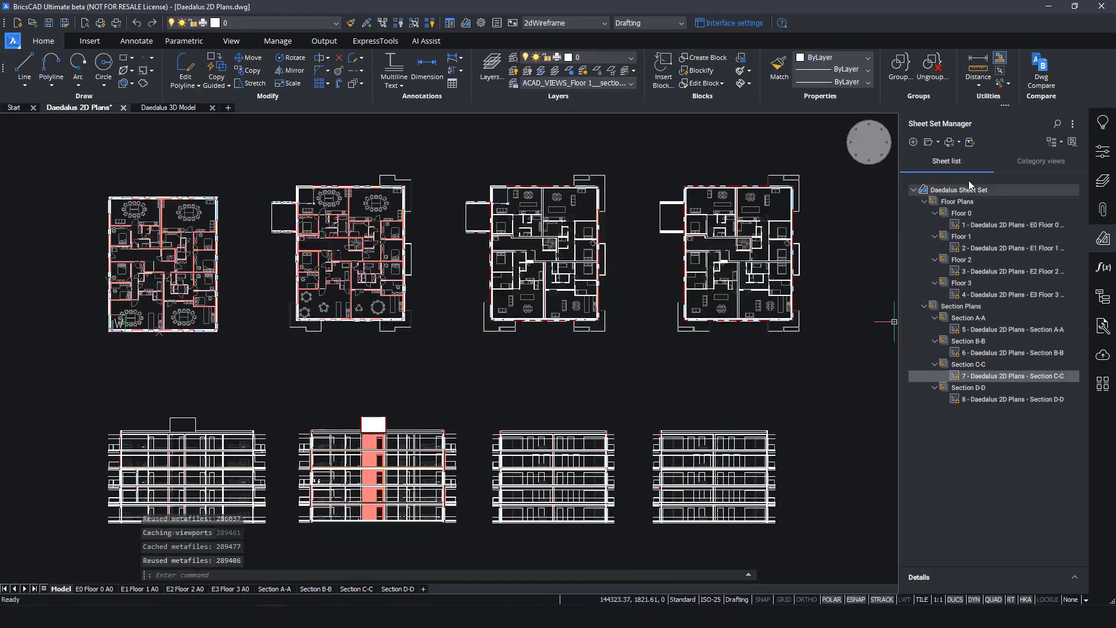
Step: Review the sheet set's publishing options and custom sheet properties, and close the Sheet Set Manager
left_click(959, 142)
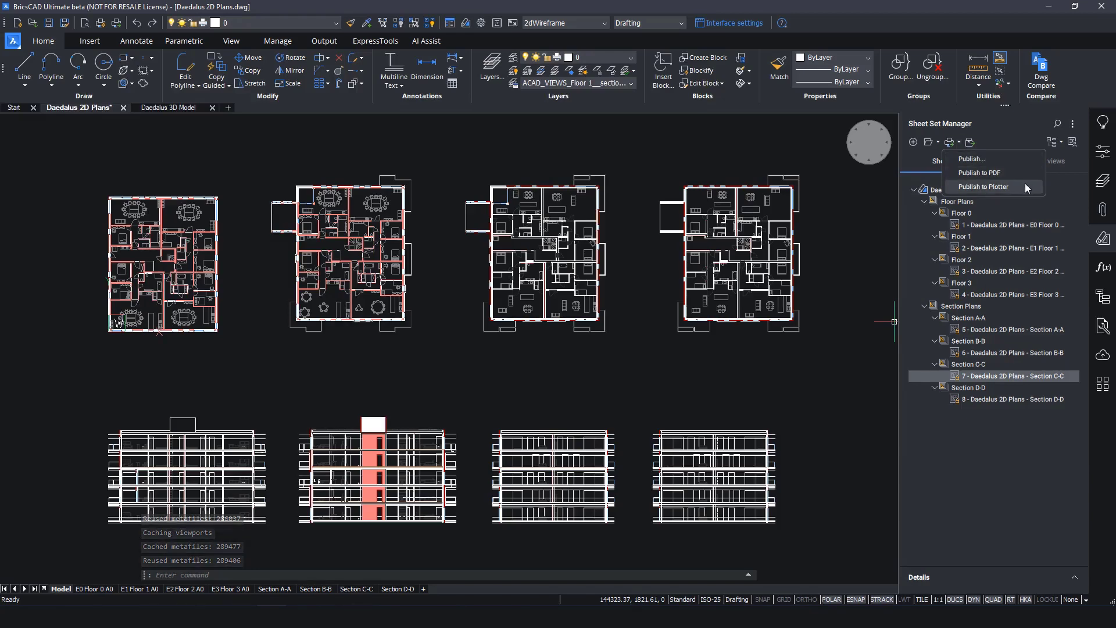
left_click(1072, 143)
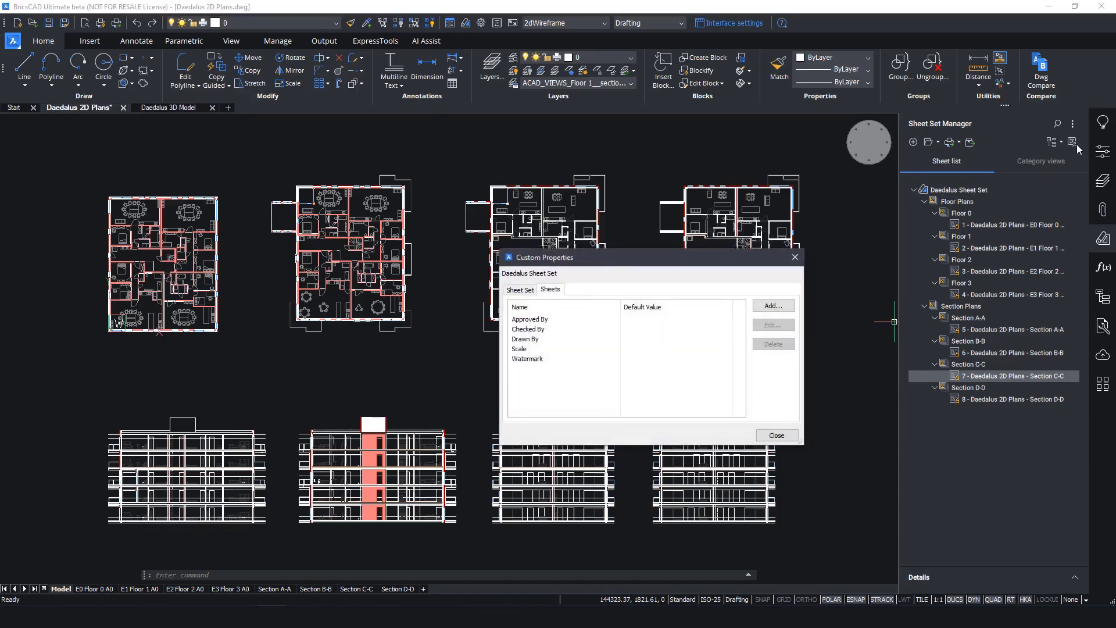
left_click(794, 257)
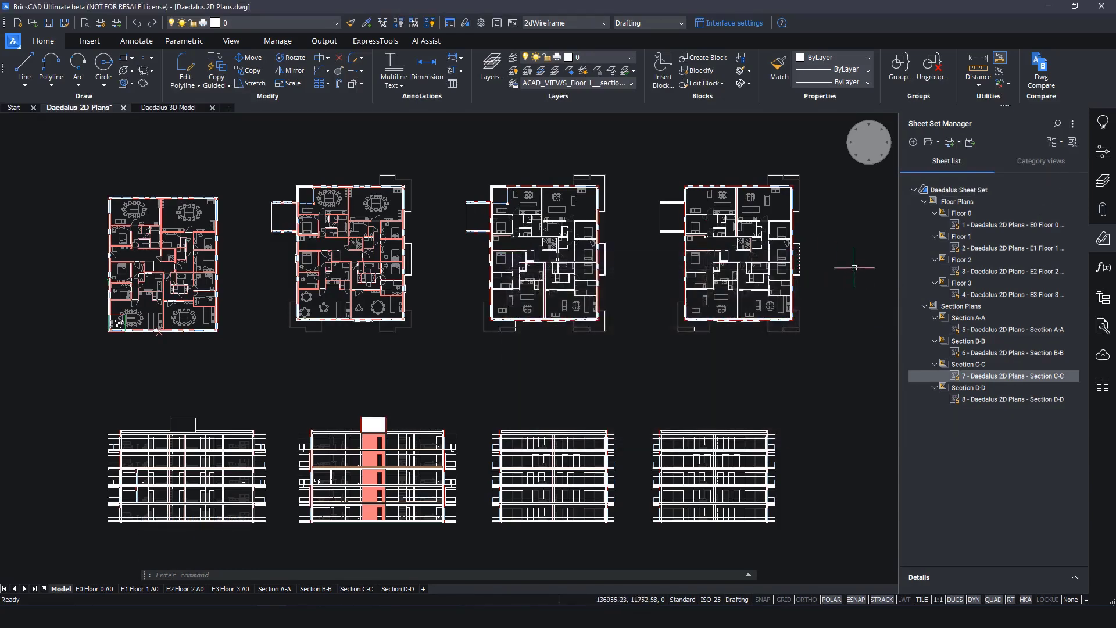
left_click(1104, 240)
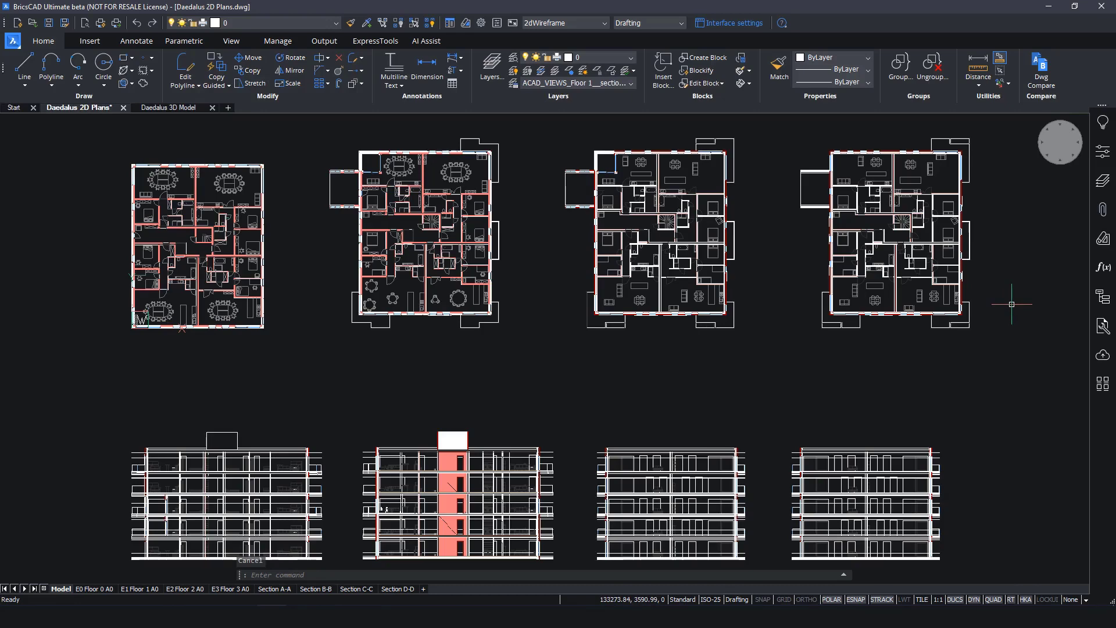
Step: Show the tool palettes and look through the Draw, Parametrics and Hatches palettes
left_click(1102, 383)
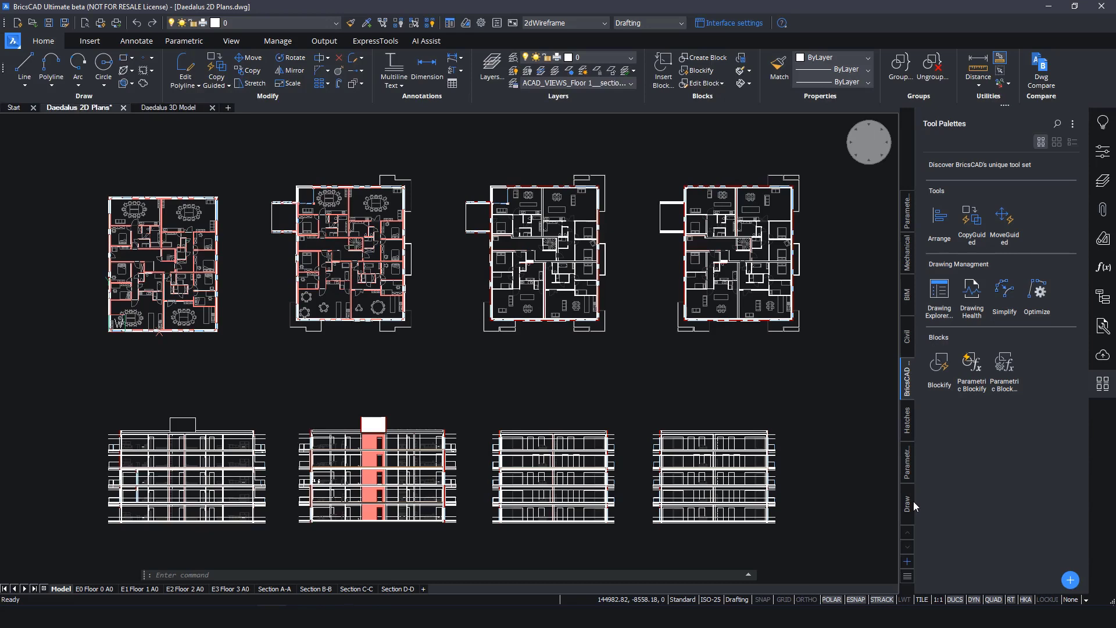
left_click(910, 503)
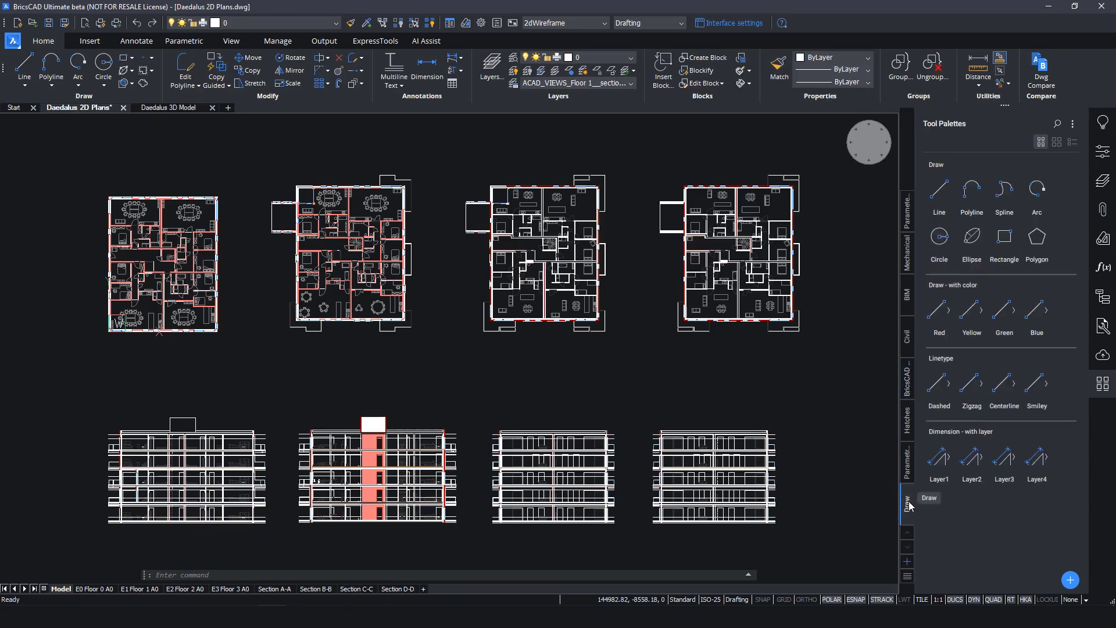
left_click(908, 465)
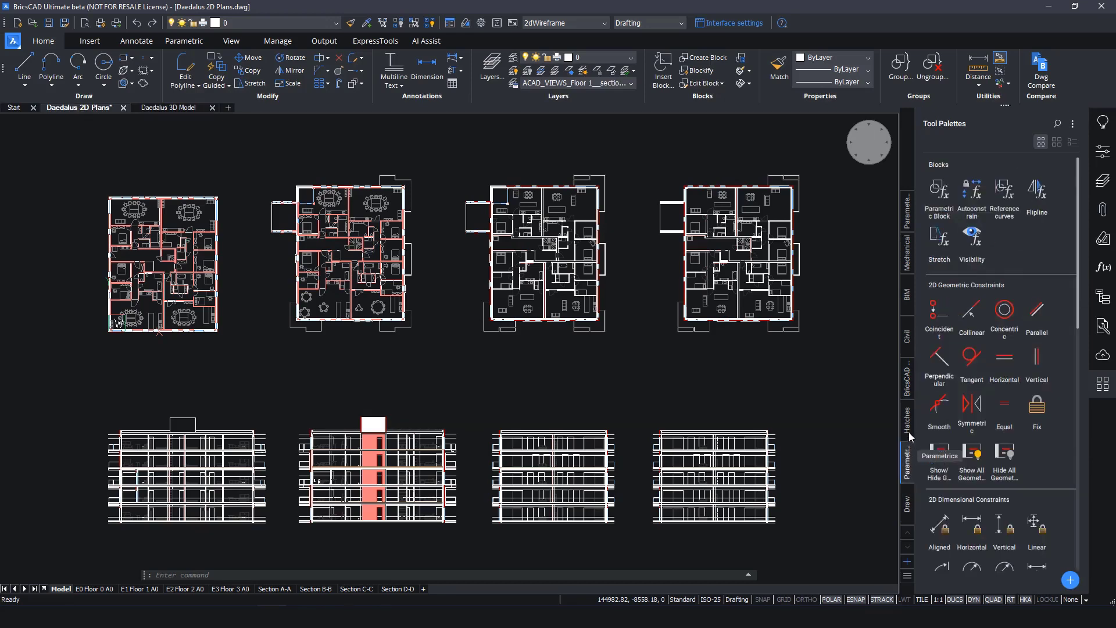
left_click(909, 428)
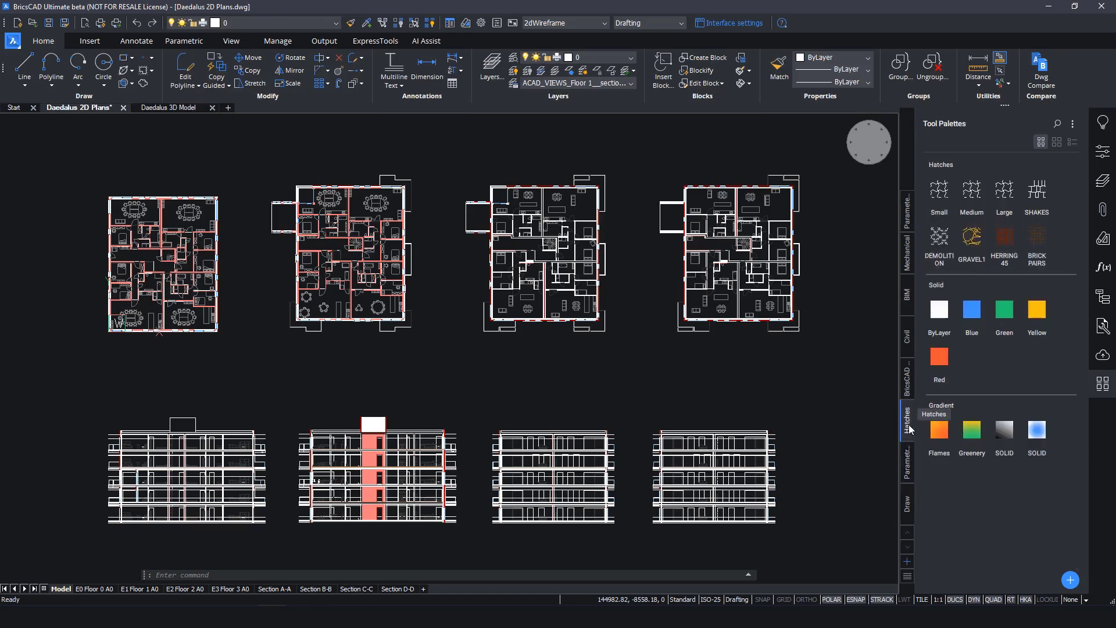
Step: Add a text heading named Manipulate below the Blocks tools in the BricsCAD palette
left_click(908, 384)
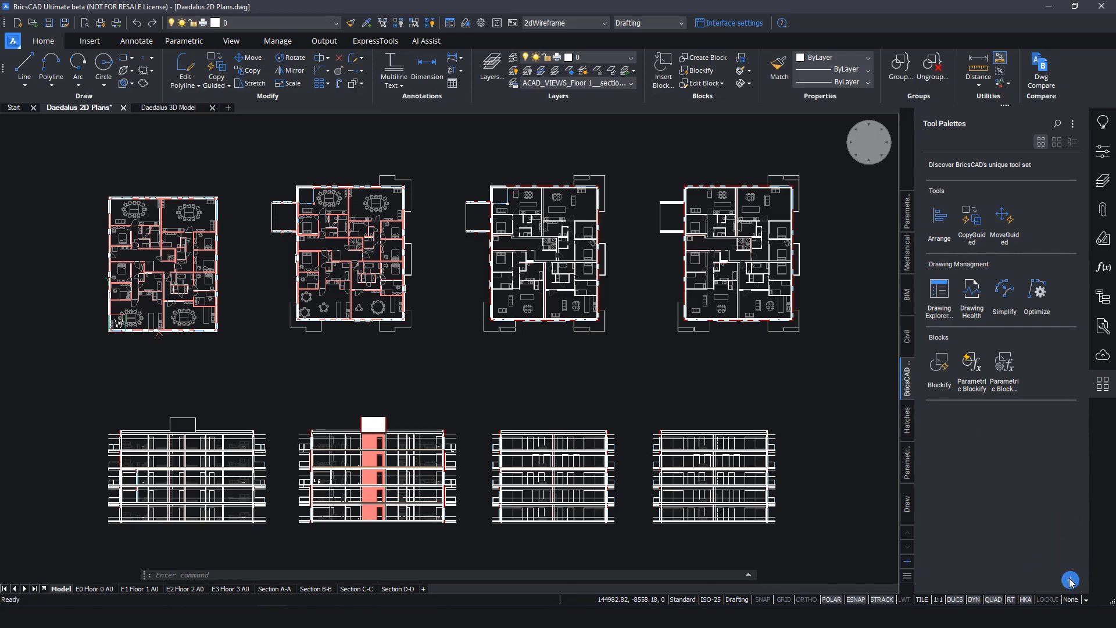
mouse_move(1070, 578)
left_click(1064, 540)
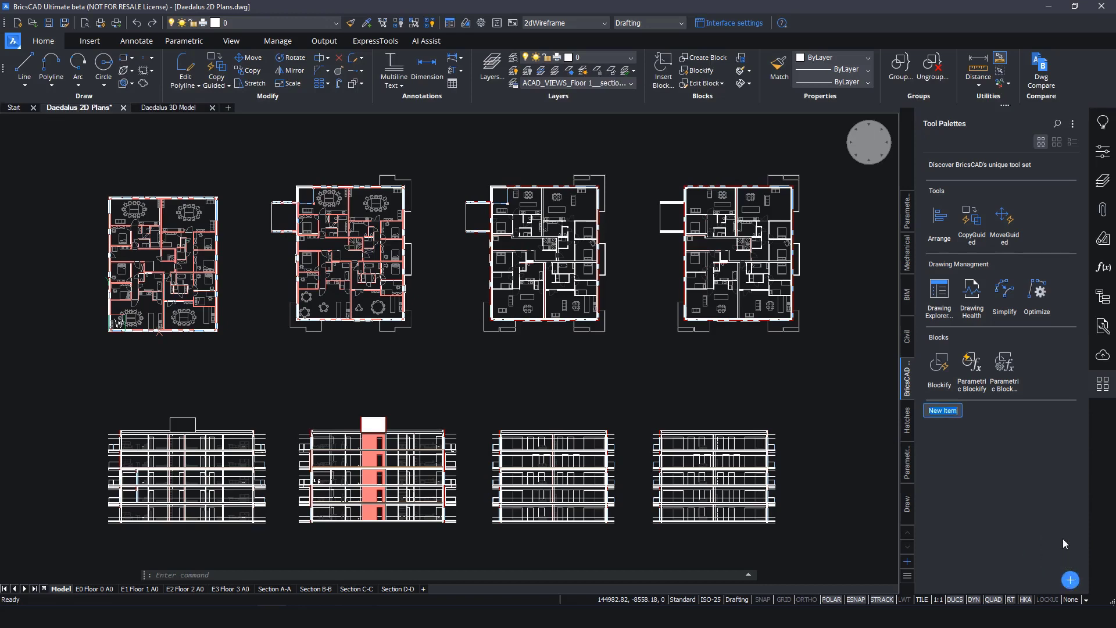
type("Manipulate")
key("Return")
Step: Add the Manipulate tool from the Modify tools below the Manipulate heading in the BricsCAD palette and close the tool palettes
mouse_move(1069, 577)
left_click(1061, 520)
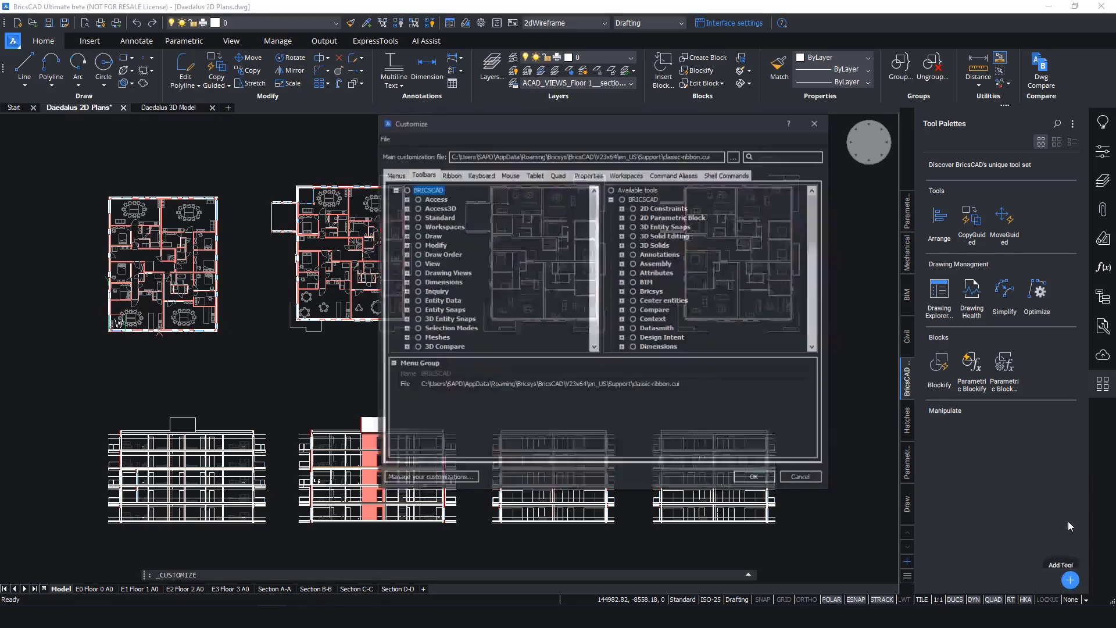
left_click(654, 189)
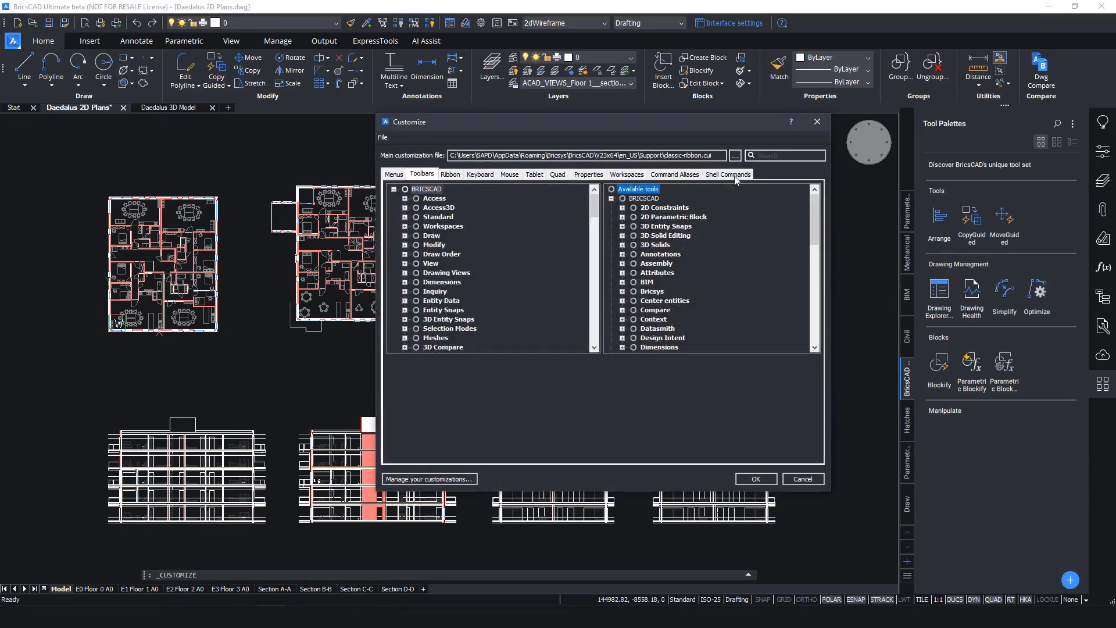
left_click(779, 155)
type("manip")
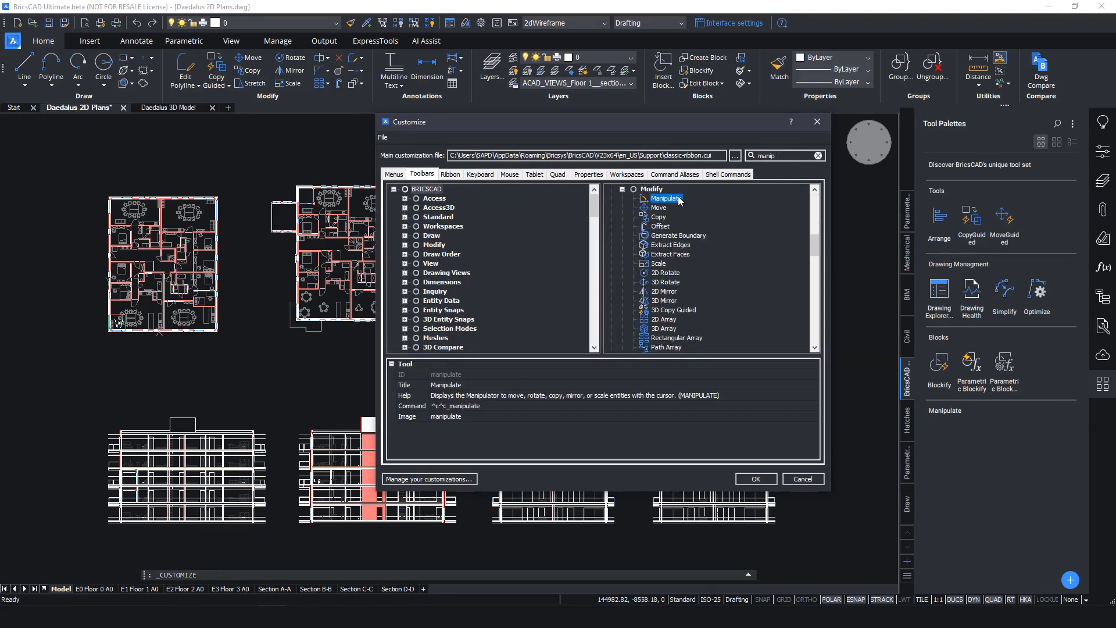
right_click(678, 199)
left_click(786, 246)
left_click(756, 478)
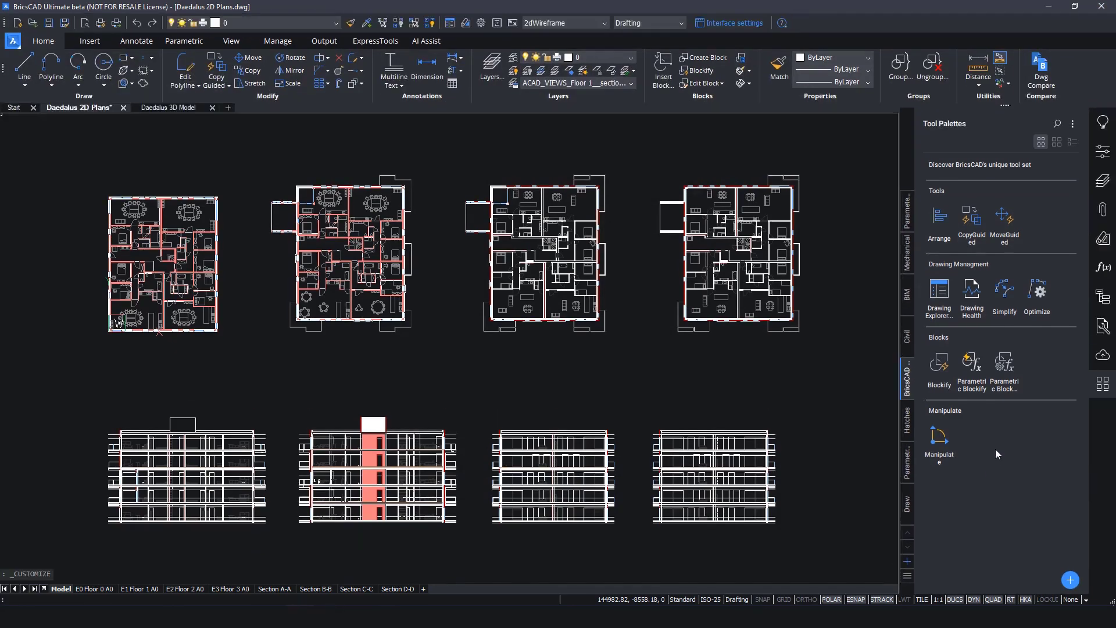
left_click_drag(940, 441, 961, 420)
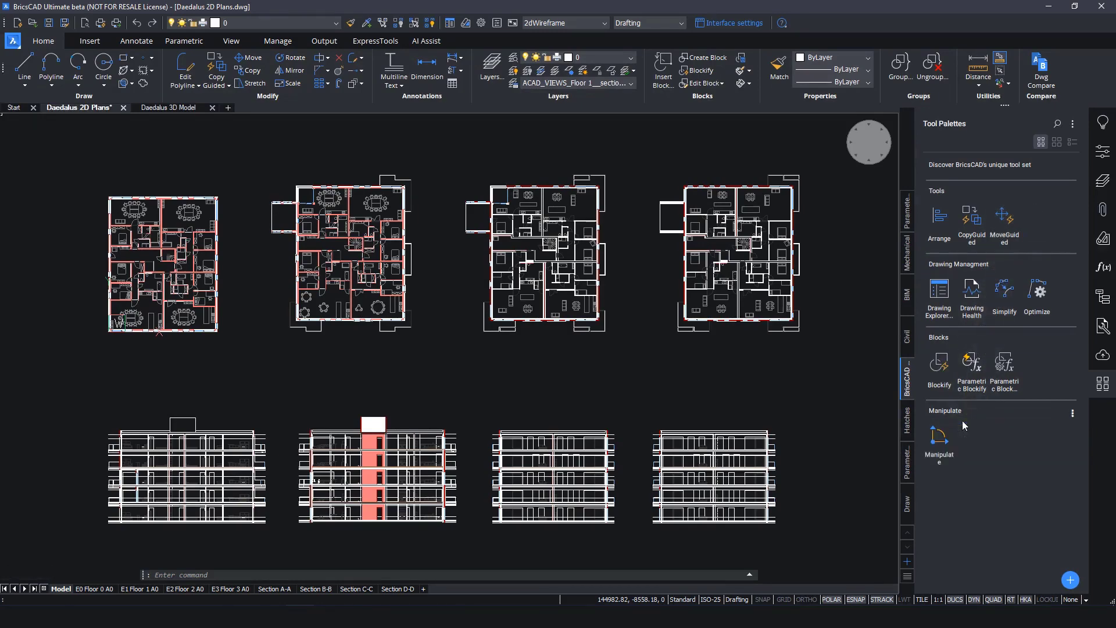
left_click(1102, 383)
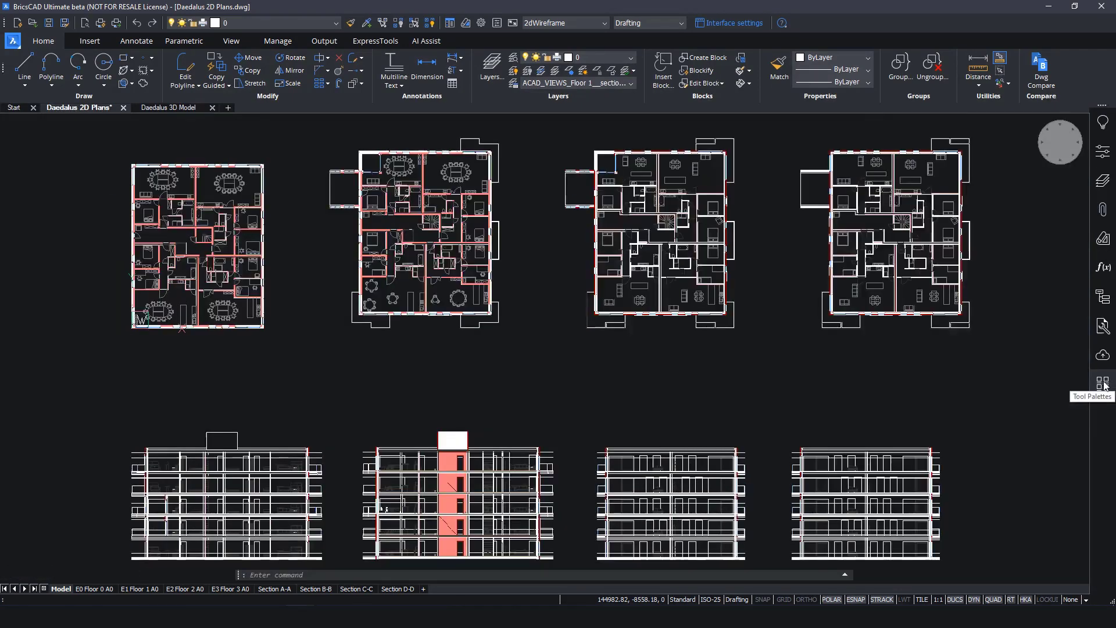
Step: Review the Daedalus backup files and the options for restoring Daedalus 2D Plans.bak in the Drawing Recovery Manager, and close it
middle_click(970, 334)
middle_click(971, 334)
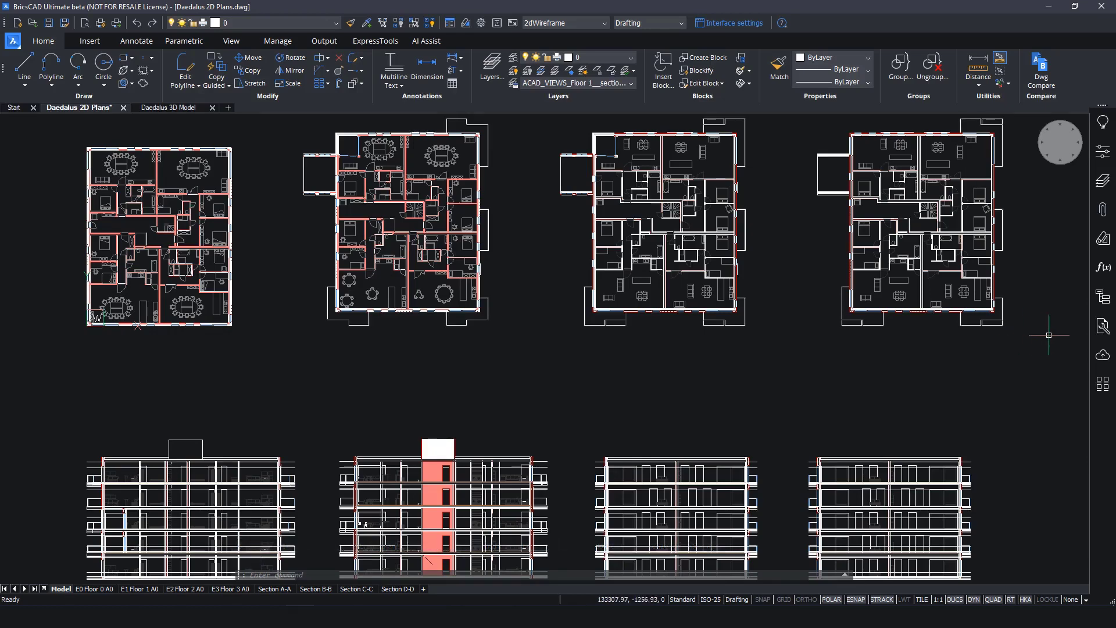
left_click(1102, 328)
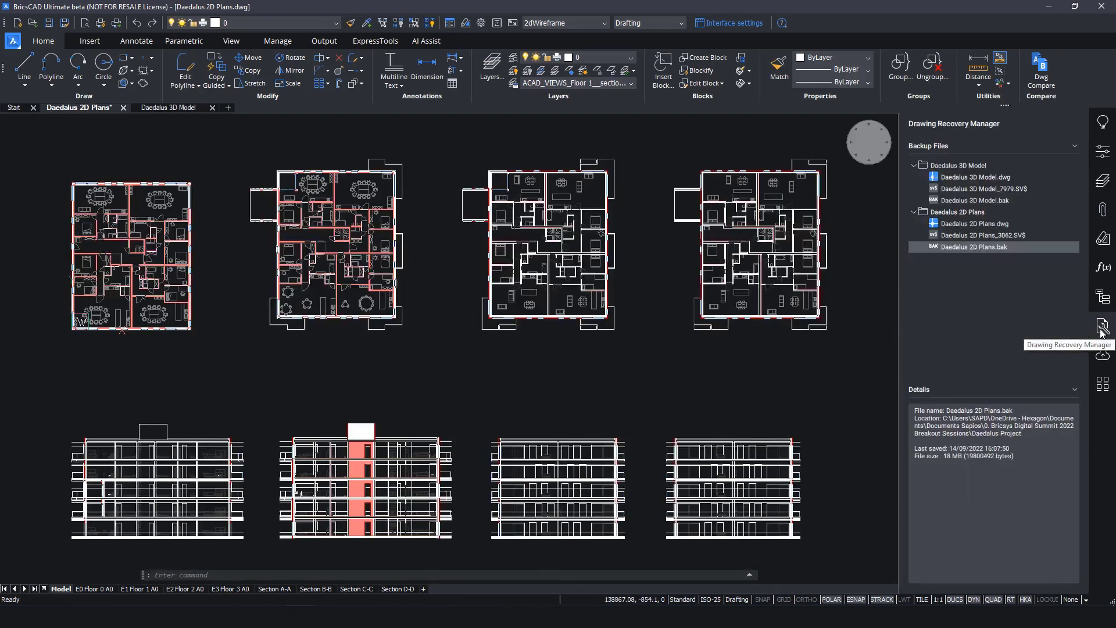
left_click(913, 212)
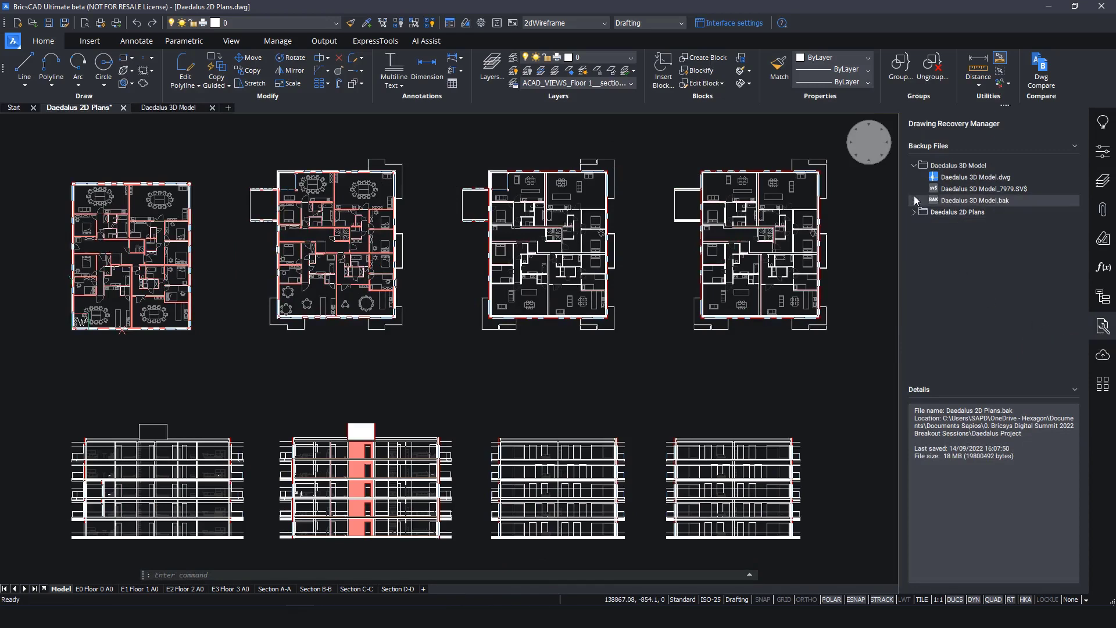
left_click(913, 166)
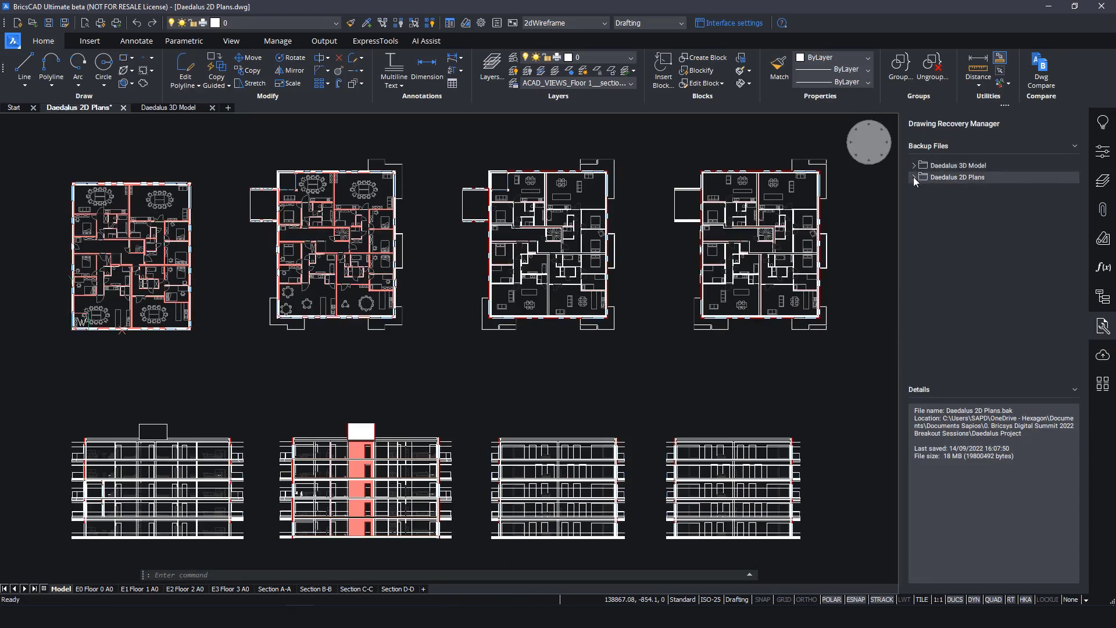
left_click(913, 176)
right_click(982, 212)
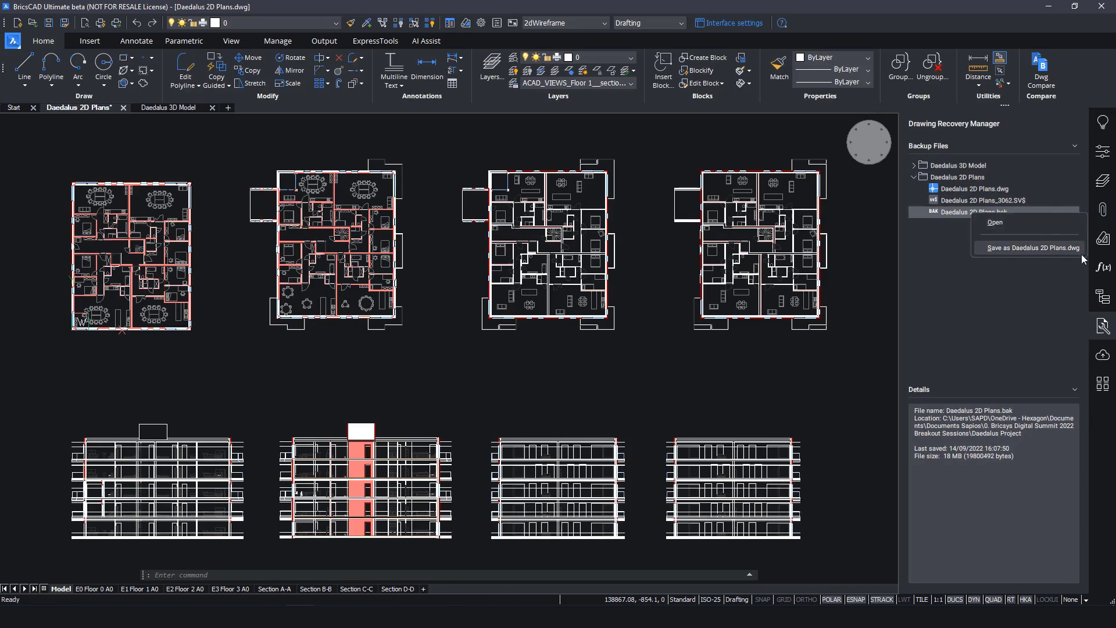
left_click(1022, 291)
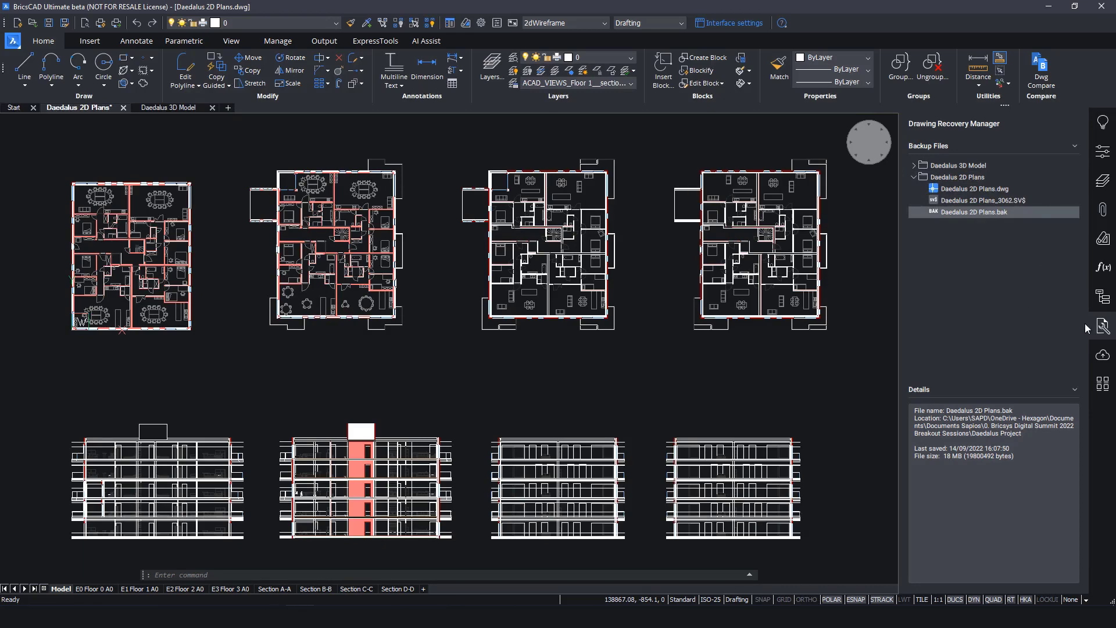
left_click(1103, 325)
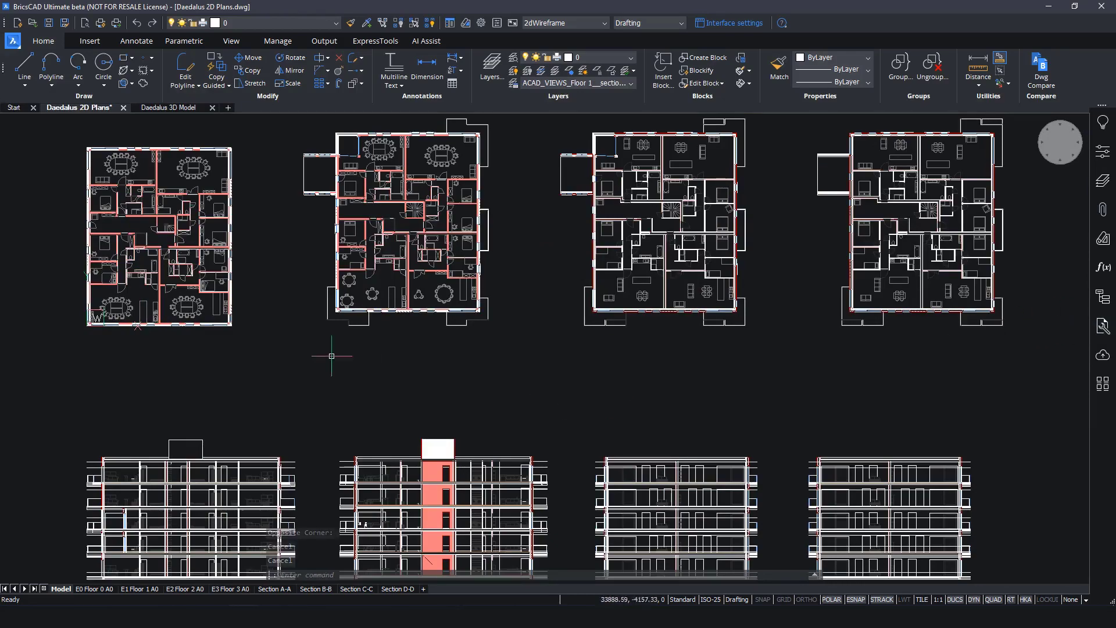
Step: Bring the bedroom with the double bed and desk chair in the first floor plan into close view
scroll(213, 283, "up", 3)
scroll(210, 283, "up", 10)
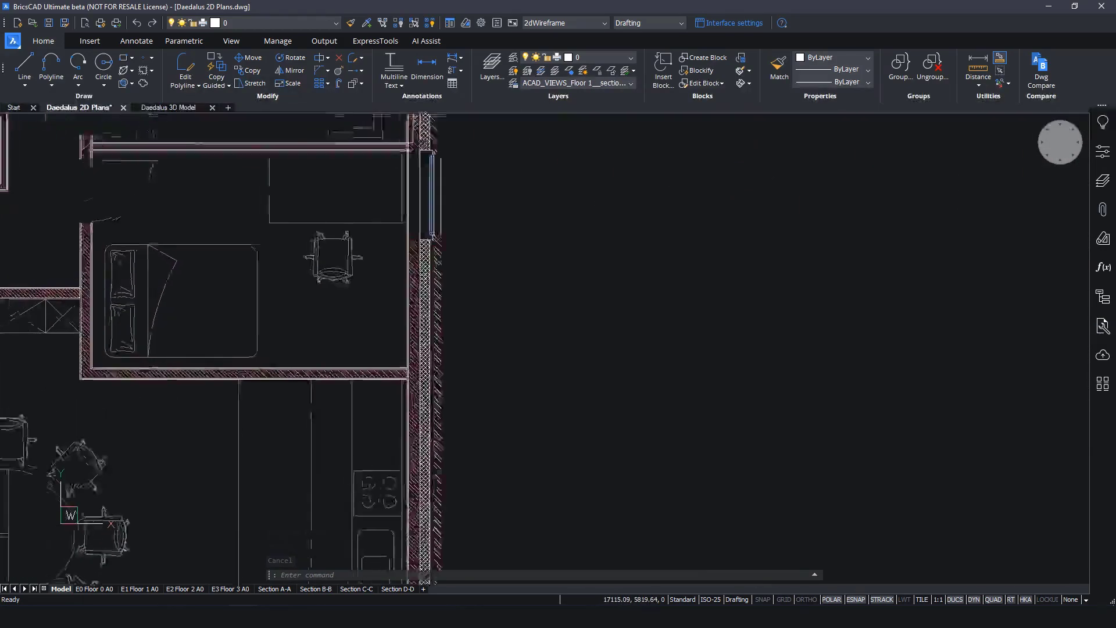
middle_click_drag(398, 274, 578, 317)
mouse_move(557, 303)
left_mouse_down()
mouse_move(583, 327)
mouse_move(619, 239)
mouse_move(731, 217)
mouse_move(799, 423)
left_mouse_up()
key("Escape")
key("Escape")
key("Escape")
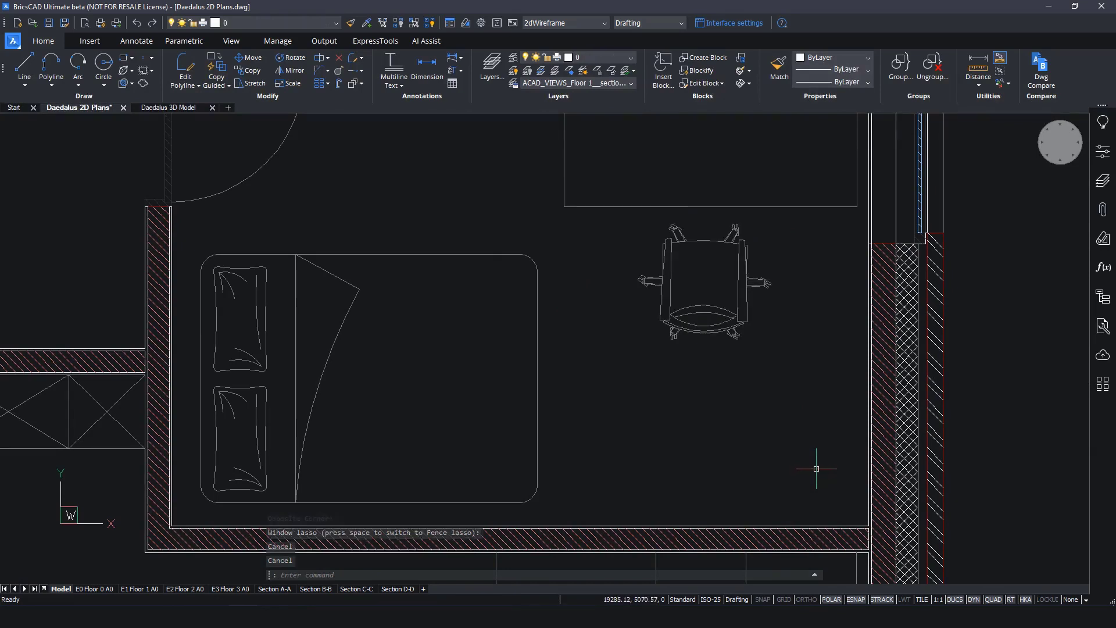
Step: Replace the Bed Double block with the Bed Single block, purging the unreferenced block, and return to the full drawing
mouse_move(821, 461)
left_mouse_down()
mouse_move(635, 410)
mouse_move(410, 460)
mouse_move(241, 273)
mouse_move(232, 221)
left_mouse_up()
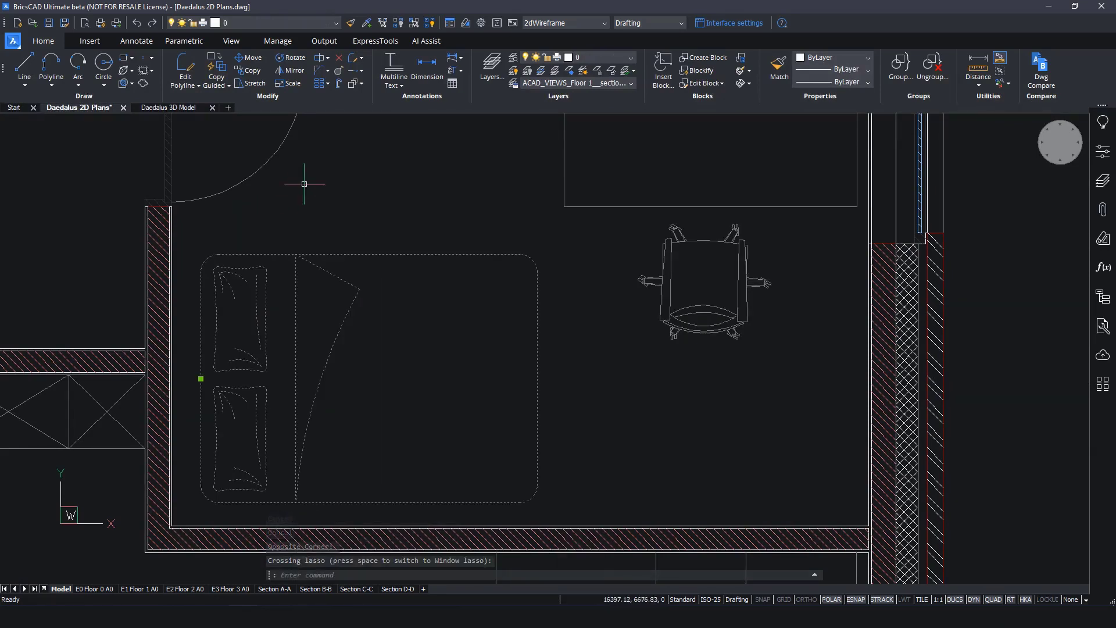
left_click(364, 42)
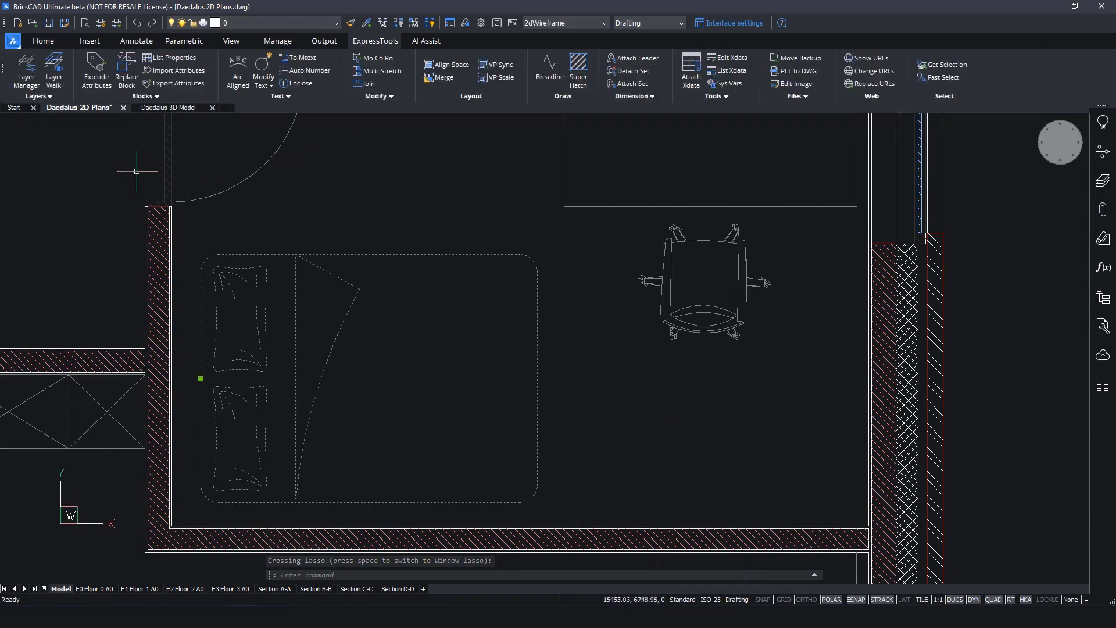
left_click(127, 71)
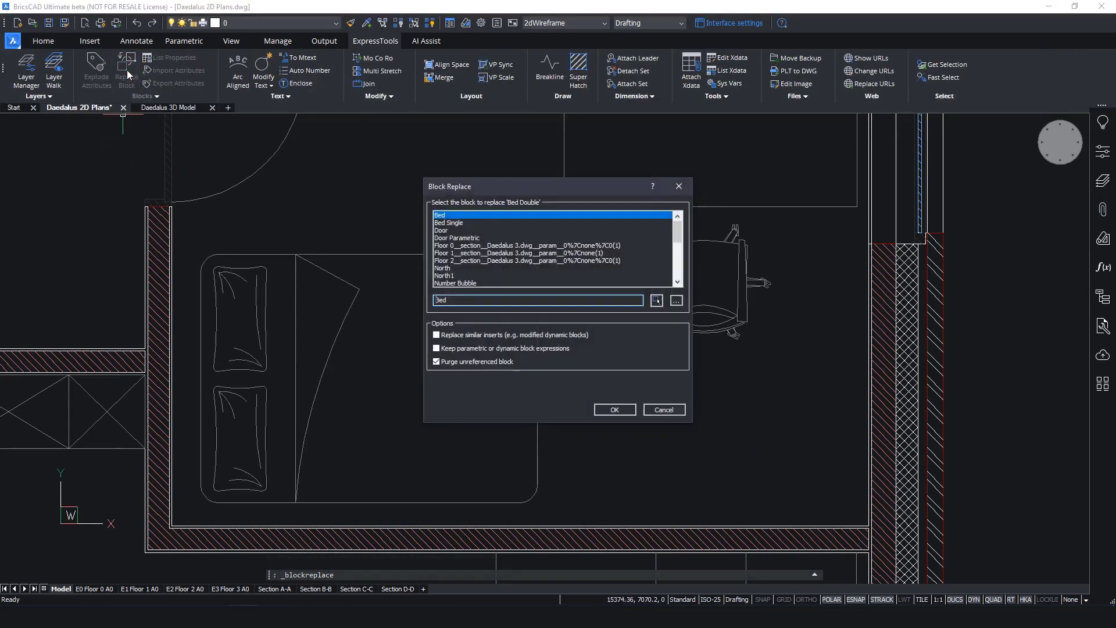
left_click(472, 223)
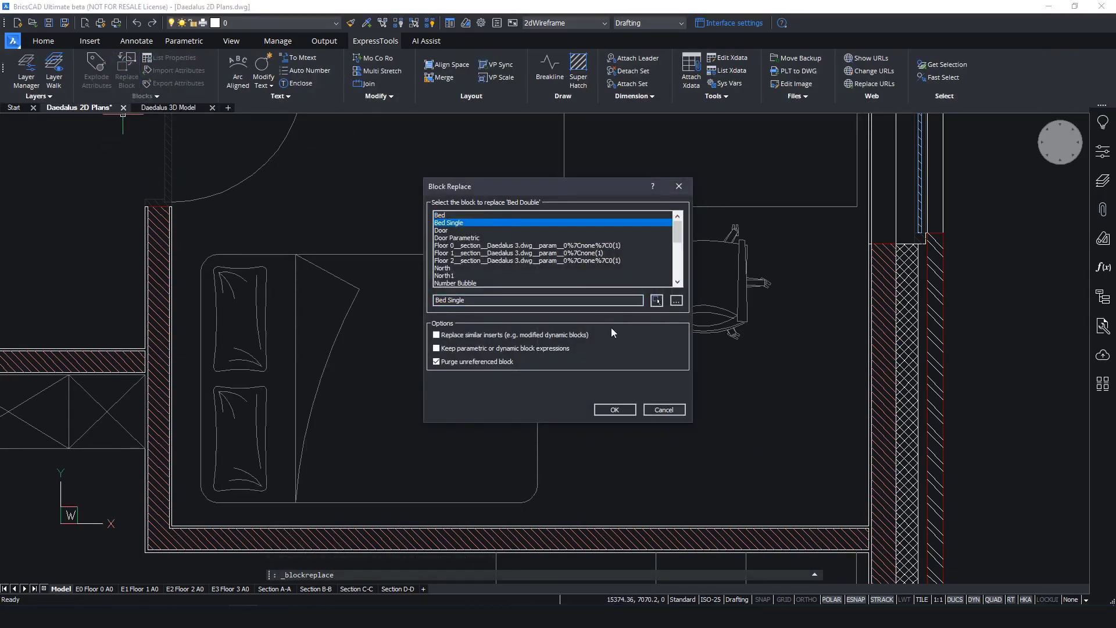
left_click(620, 408)
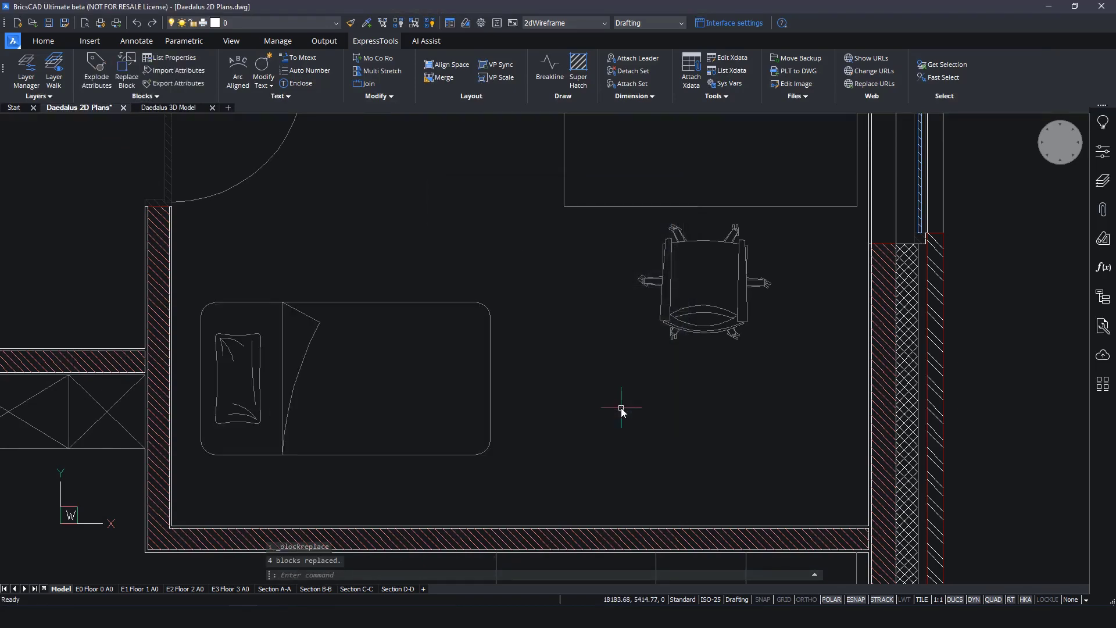
middle_click(620, 407)
middle_click(621, 406)
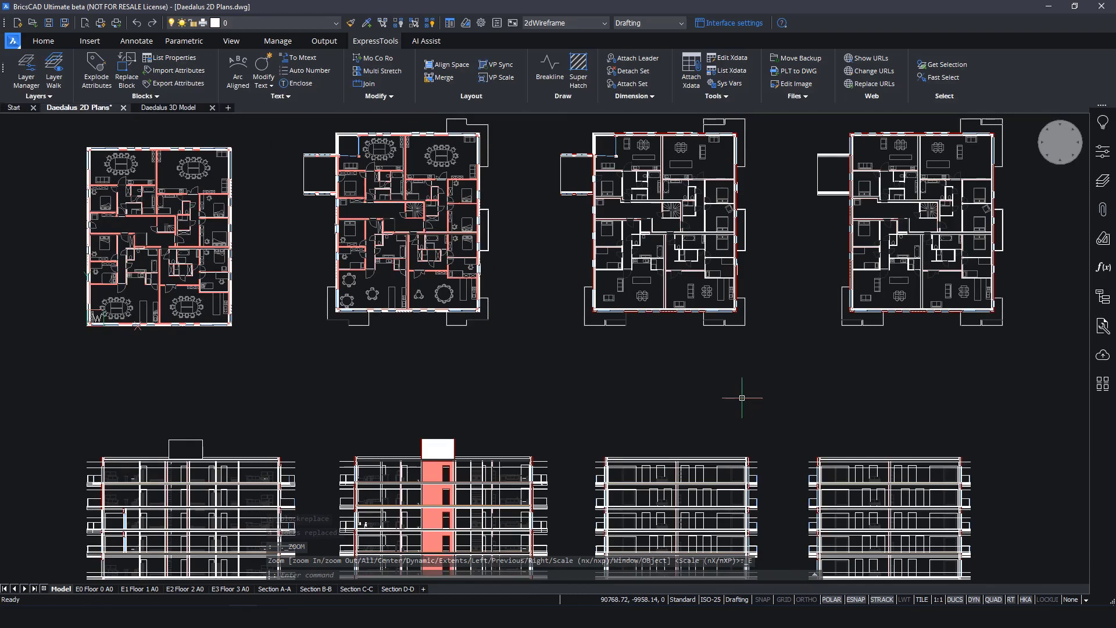
Step: Look through the Express Tools options for modifying text and the Super Hatch tool without starting a command
key("Return")
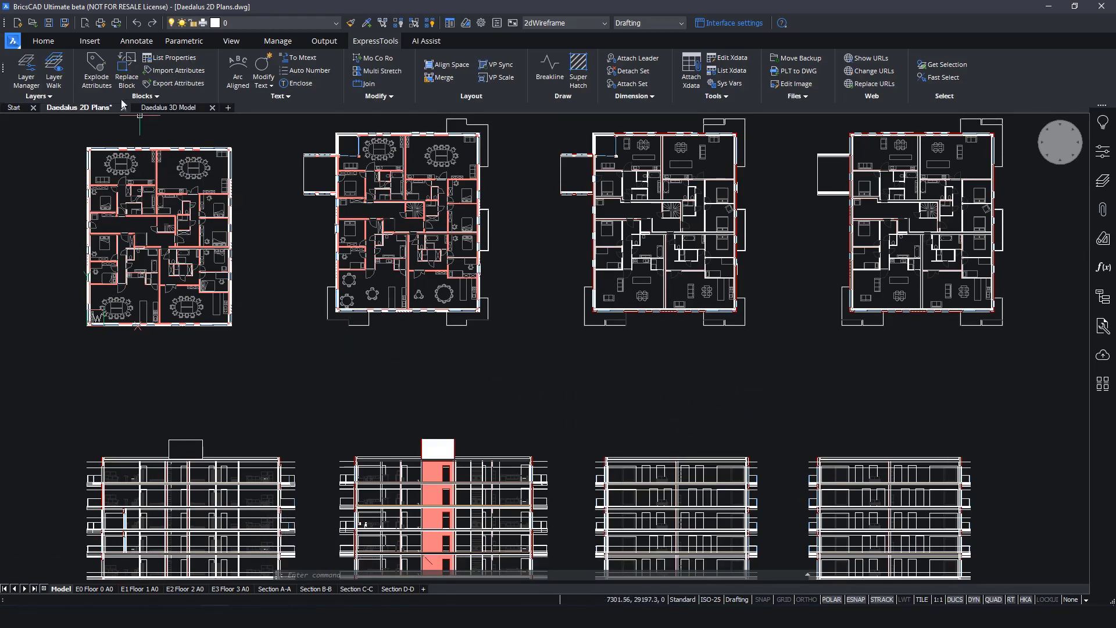
key("Escape")
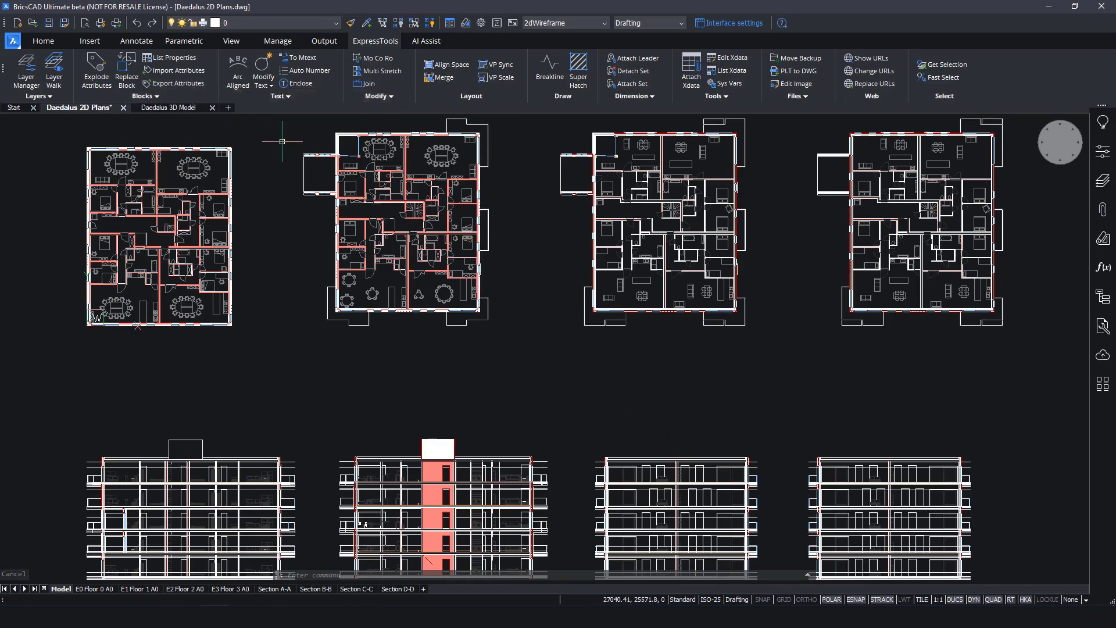
left_click(270, 86)
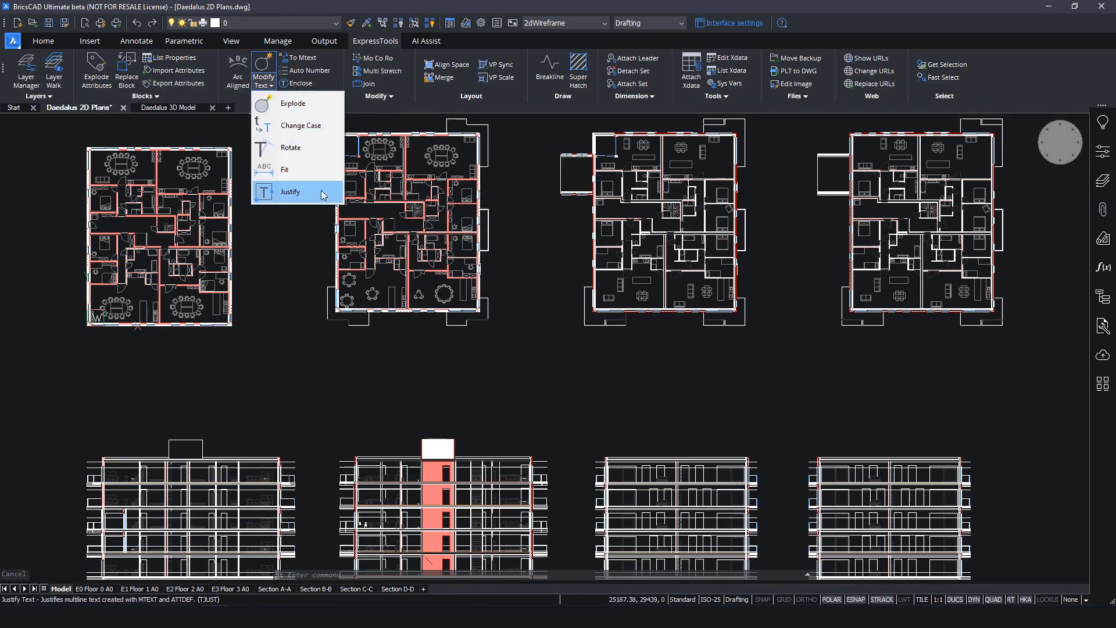
left_click(397, 182)
key("Escape")
key("Escape")
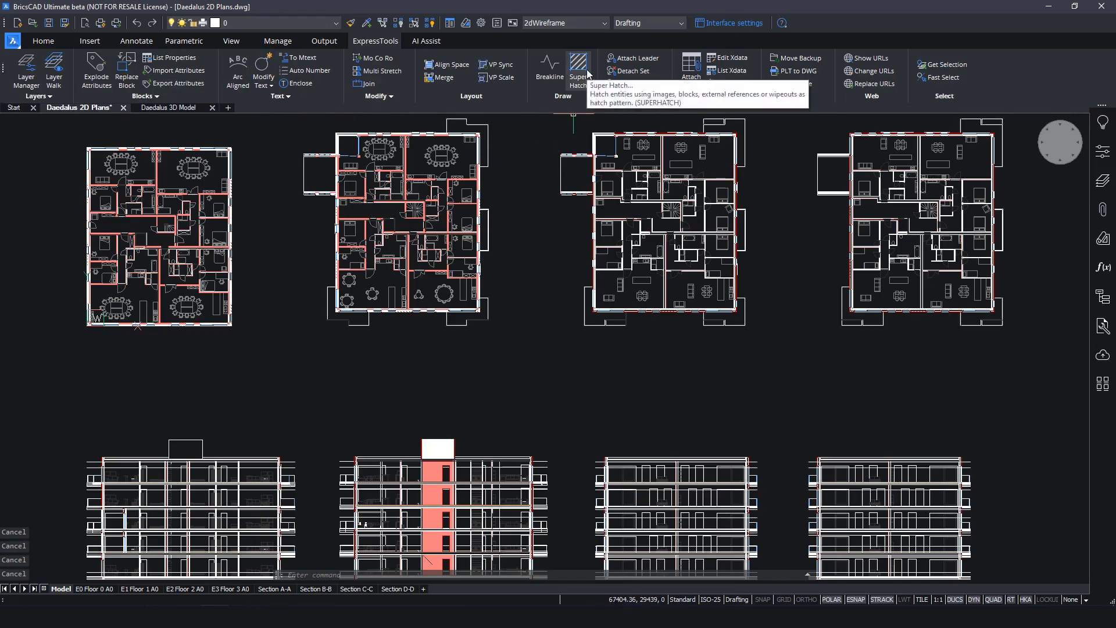
left_click(572, 129)
key("Escape")
key("Escape")
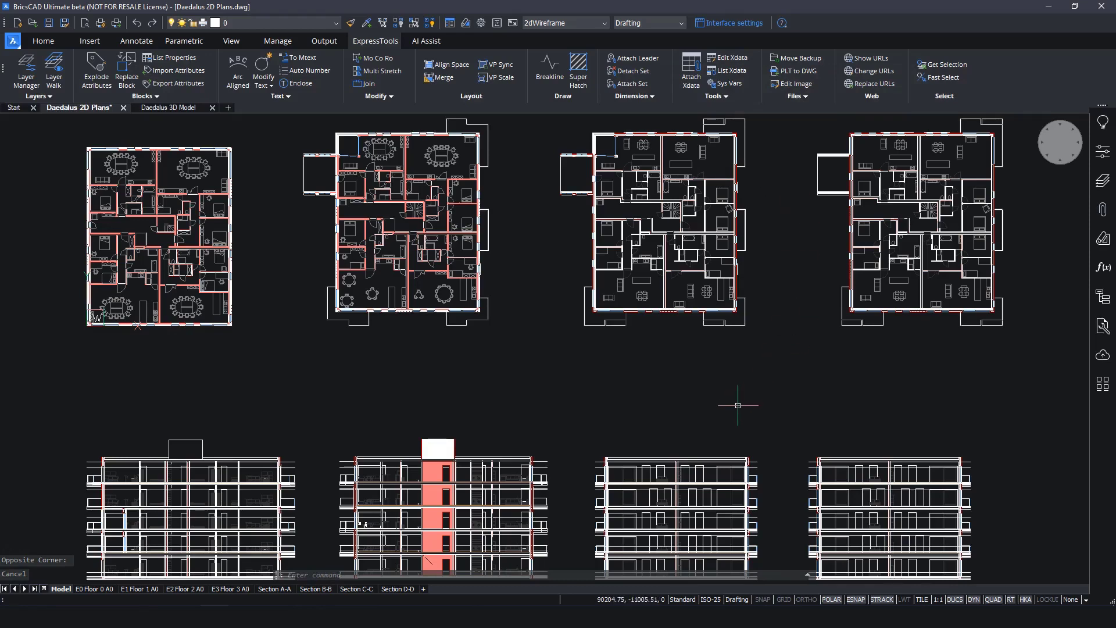
Step: Show the BricsCAD tips and read through the keyboard shortcut list linked from BricsCAD Essentials
middle_click(737, 405)
middle_click(738, 405)
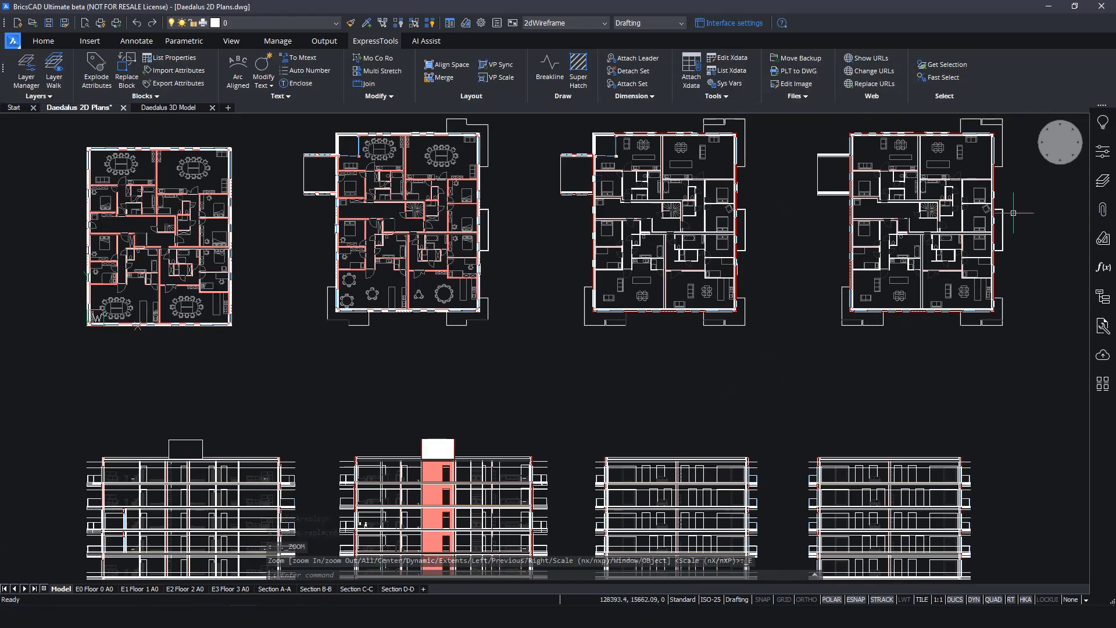
left_click(1102, 128)
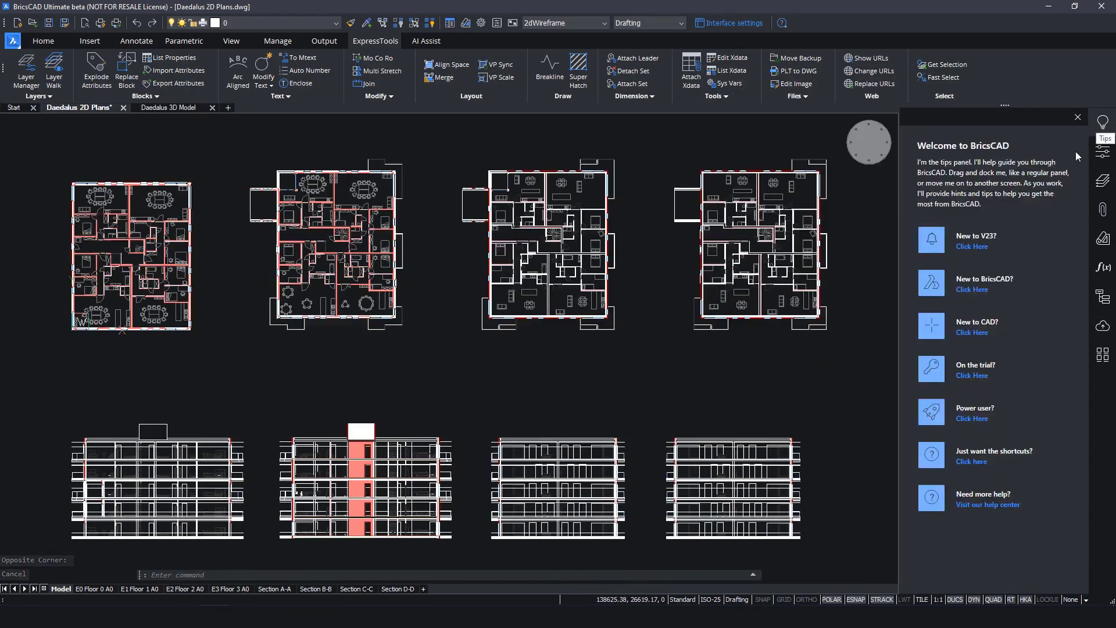
left_click(982, 290)
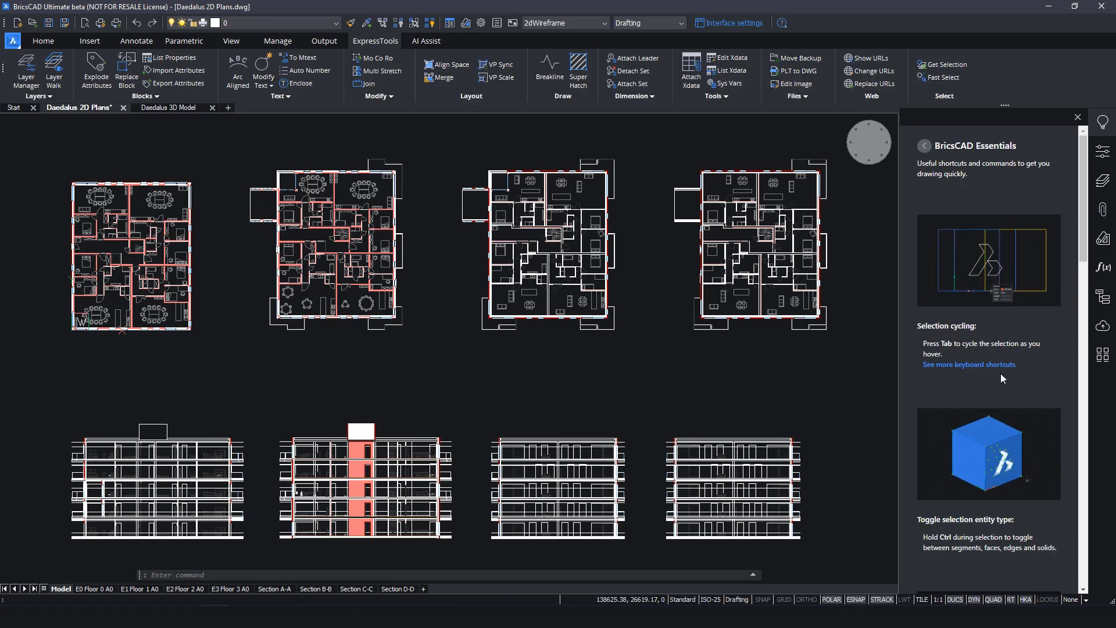
left_click(946, 365)
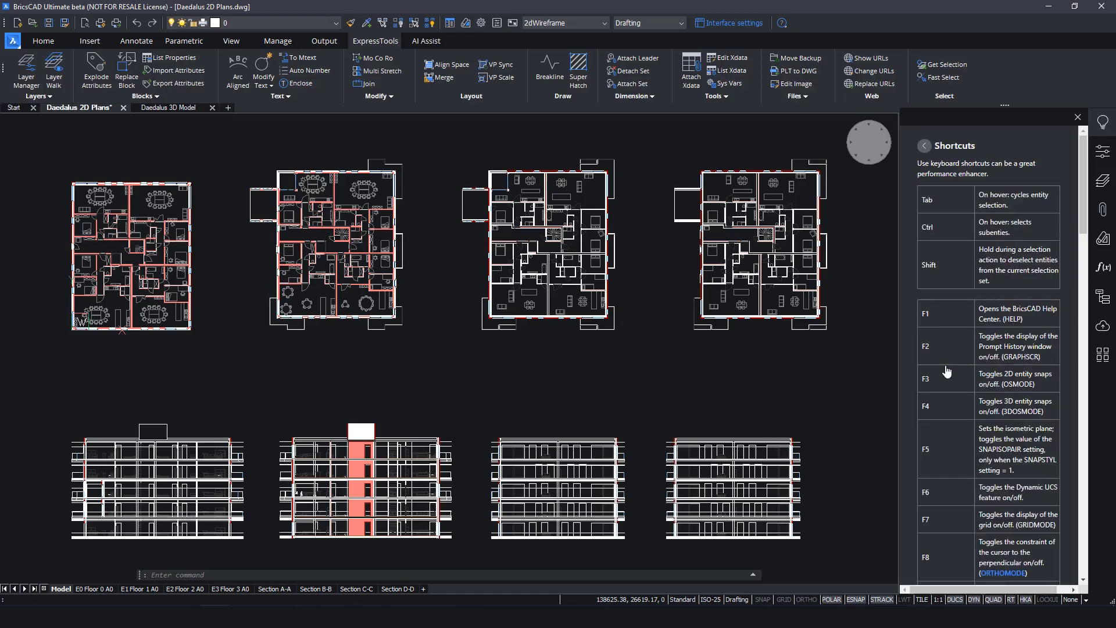
left_click_drag(1083, 187, 1083, 290)
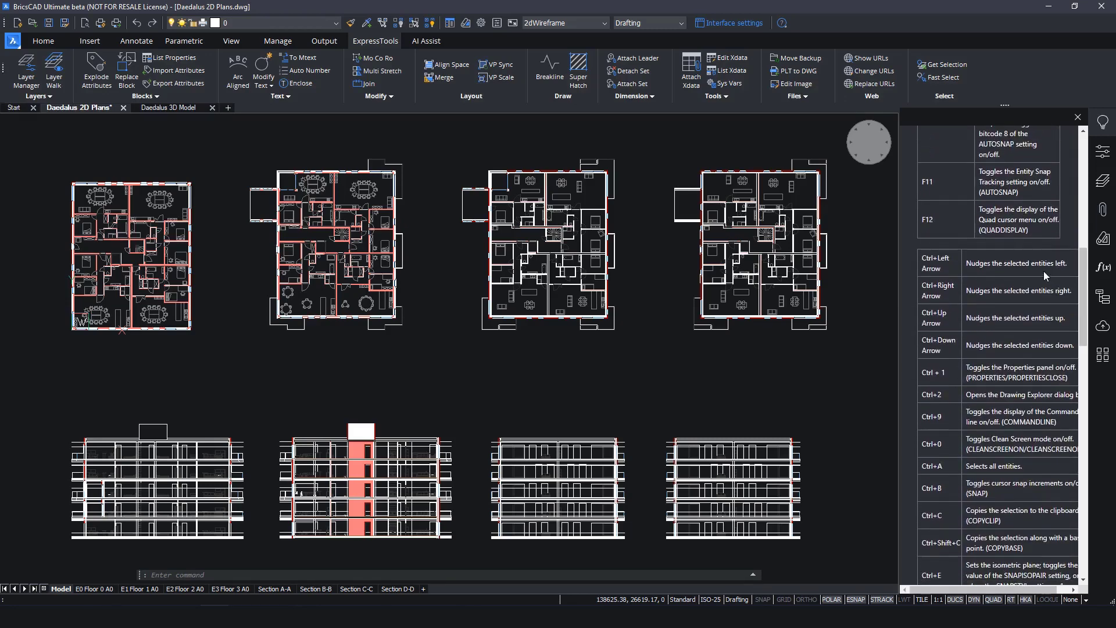
scroll(1043, 271, "up", 10)
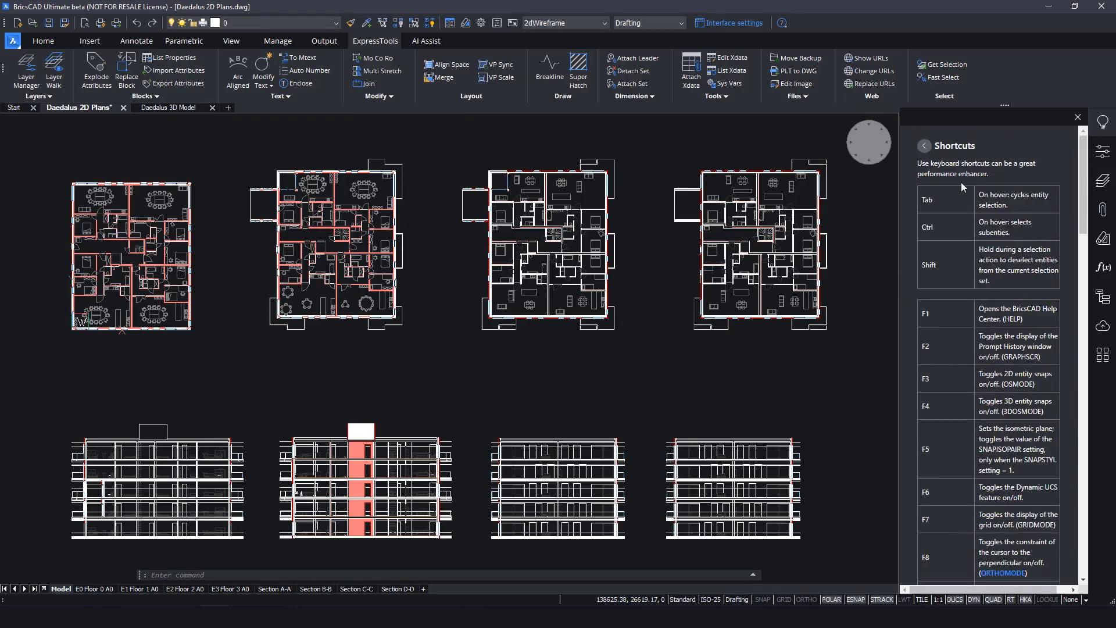
Step: Return to the BricsCAD Essentials tips, look through them and view the details on the HotKey Assistant
left_click(925, 146)
left_click_drag(1082, 218, 1076, 273)
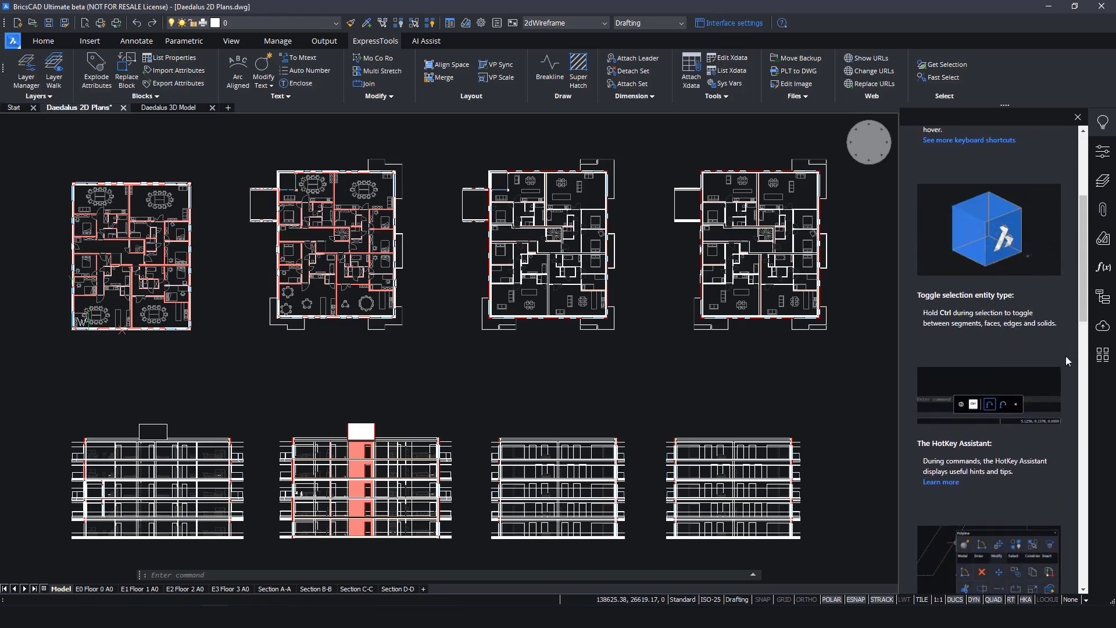
scroll(1060, 390, "down", 4)
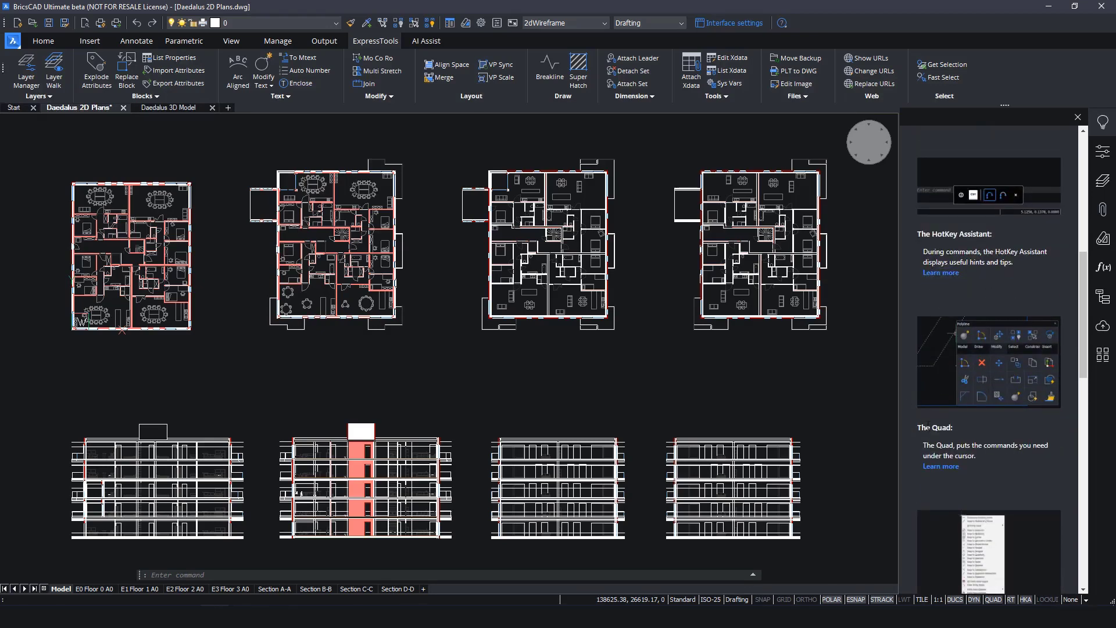
left_click(935, 275)
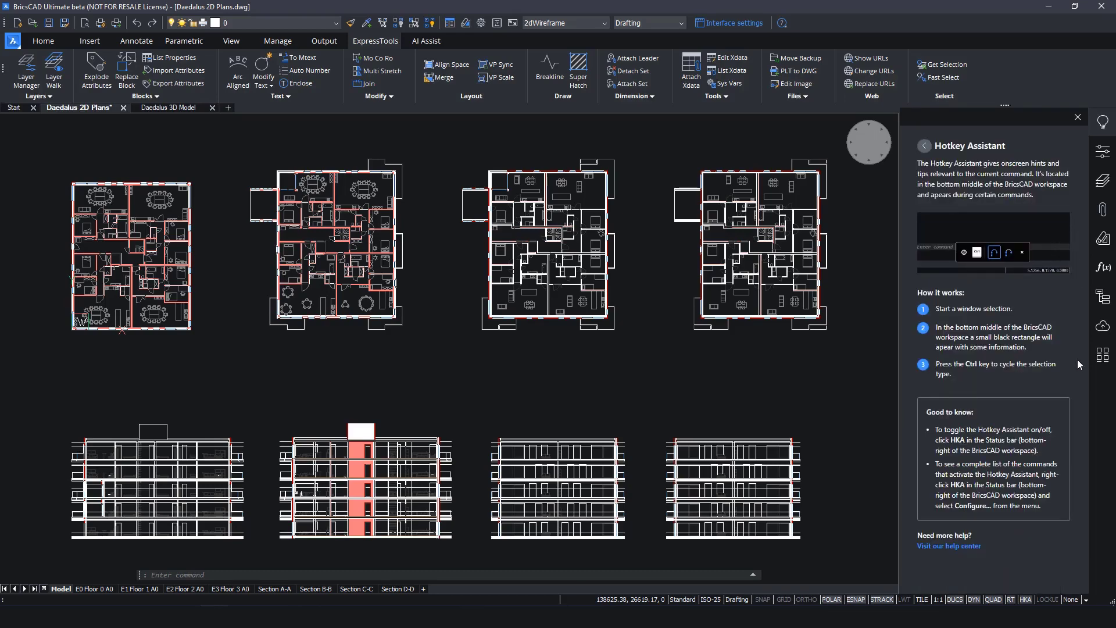
Step: Look through the remaining BricsCAD Essentials tips, read the Drawing Explorer details and return to the tips welcome page
left_click(924, 146)
left_click_drag(1084, 281, 1072, 394)
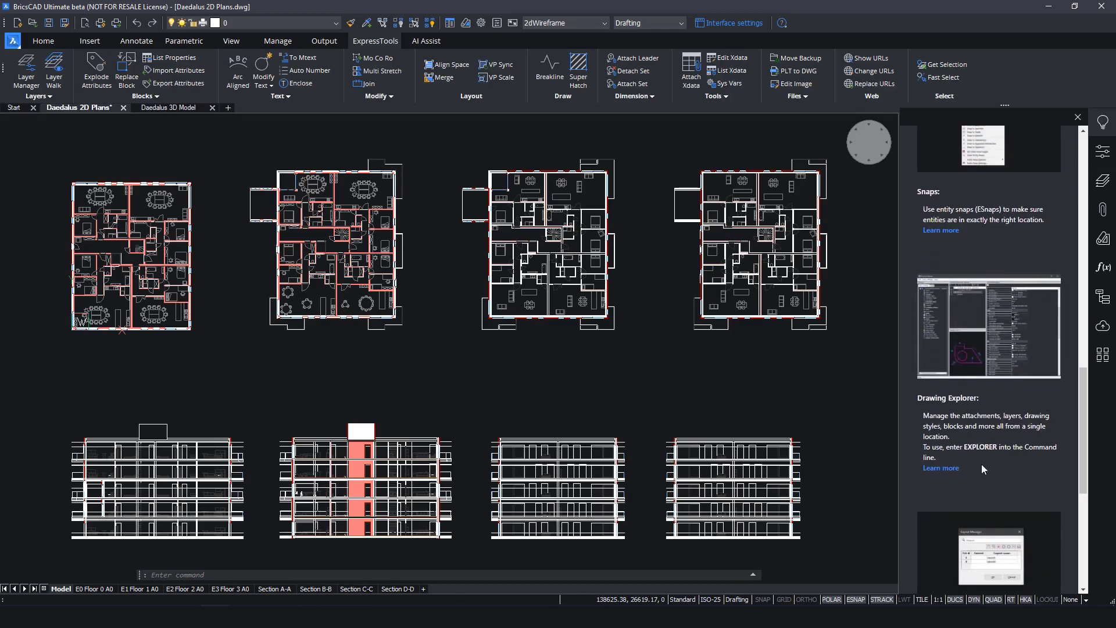
left_click(943, 468)
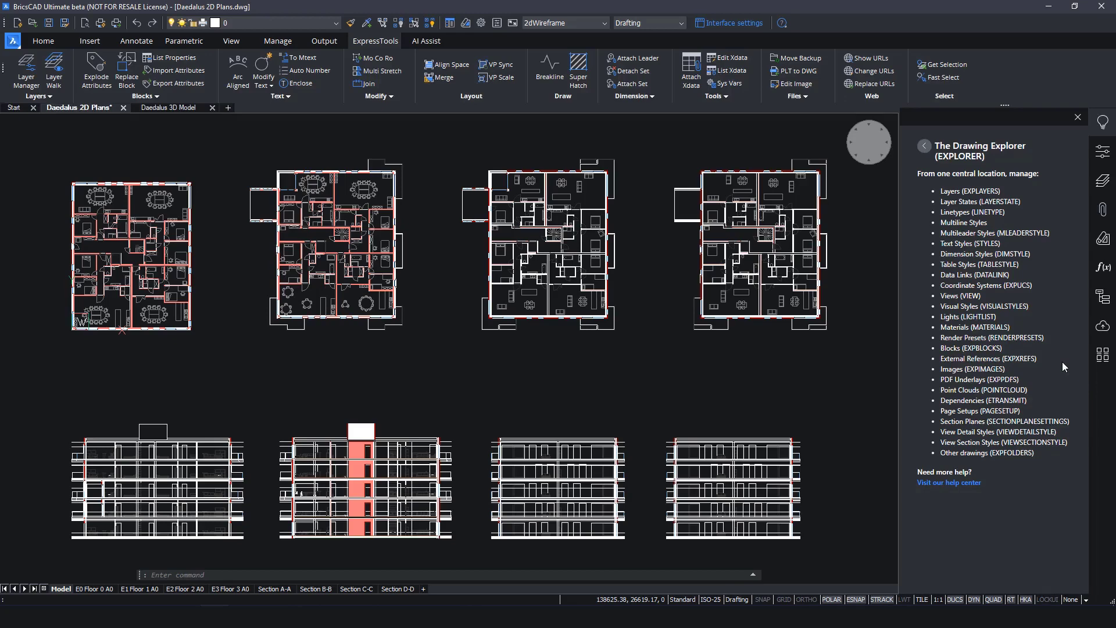
left_click(924, 146)
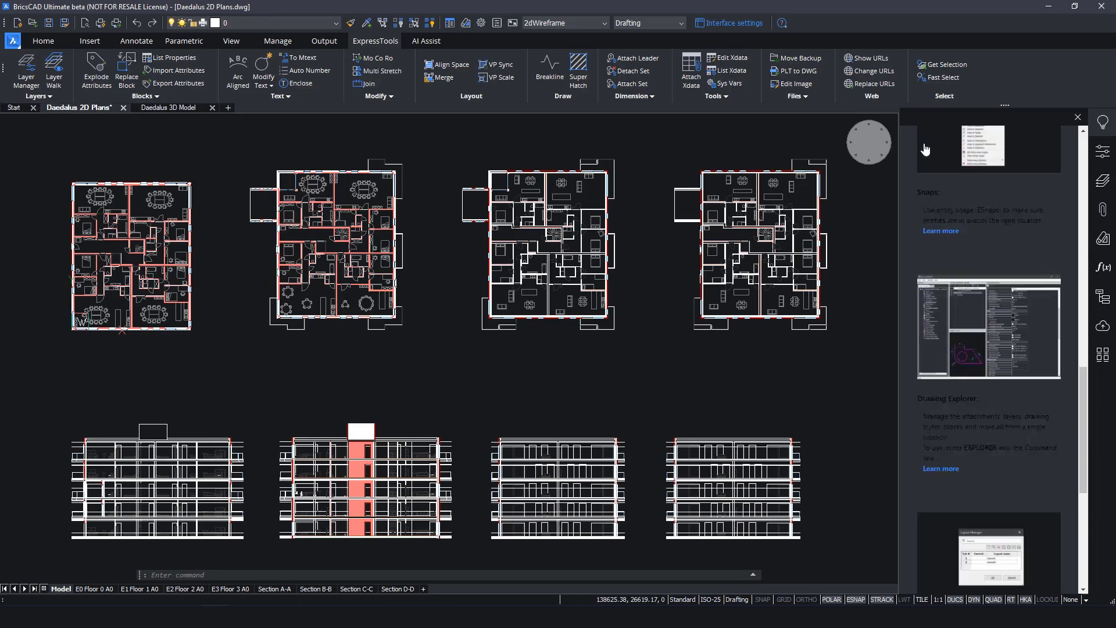
scroll(1022, 253, "up", 10)
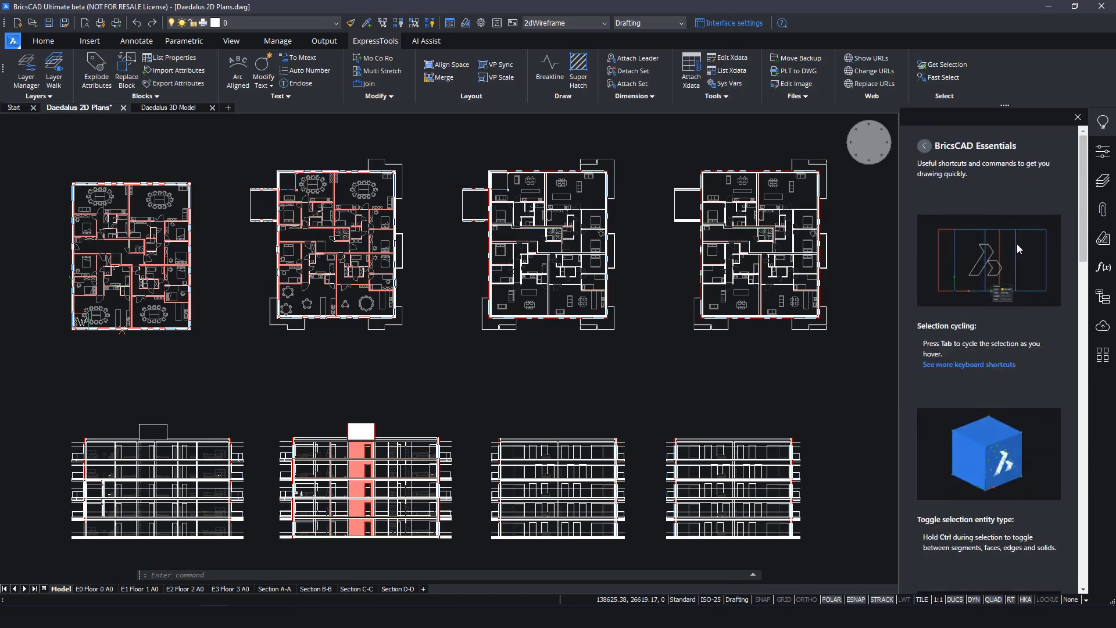
left_click(922, 147)
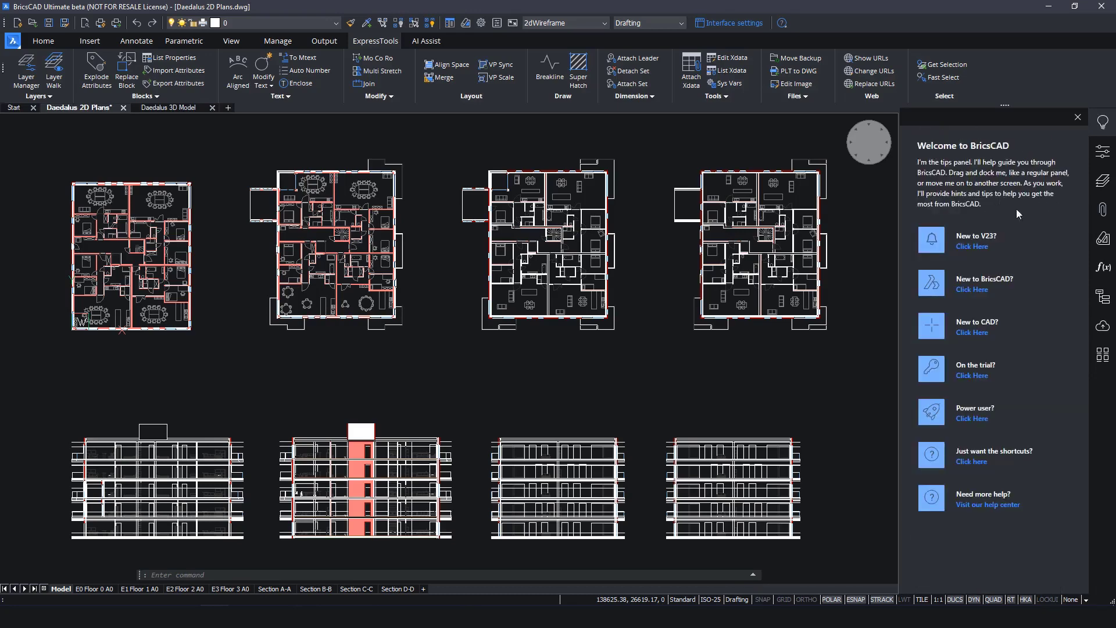
Step: View The Basics tips for people new to CAD and the new features of V23, including the details on CONNECT
left_click(979, 336)
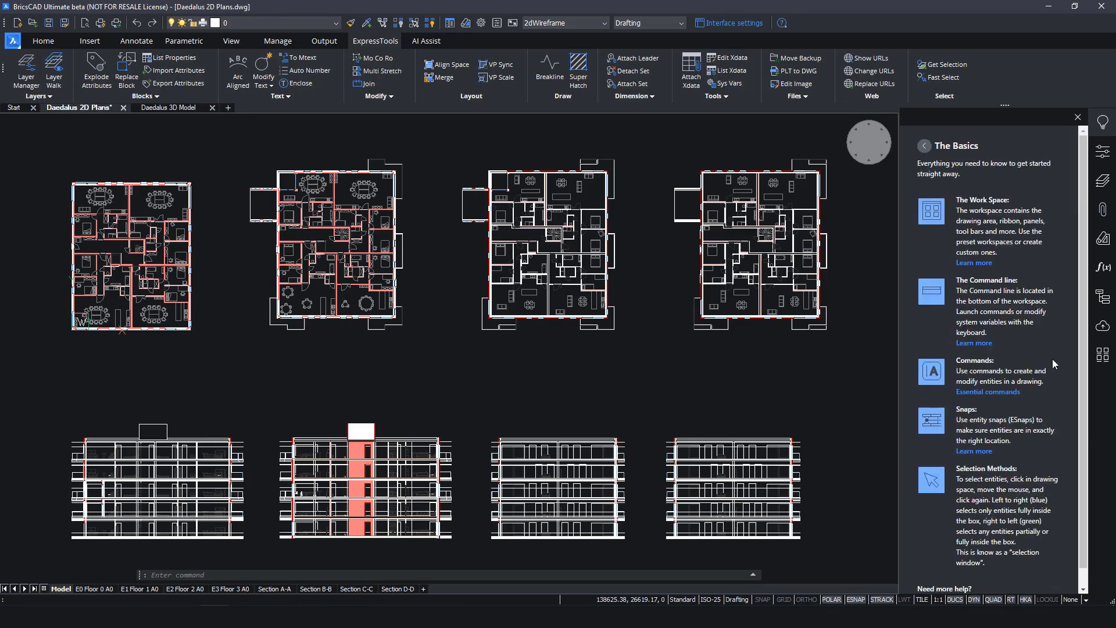
left_click(925, 145)
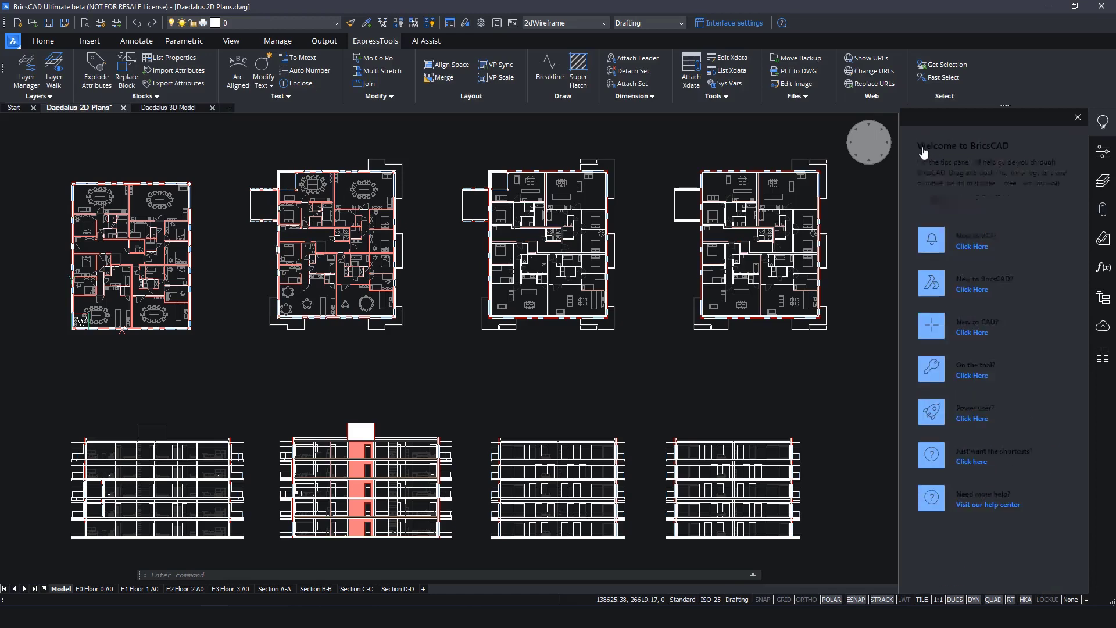
left_click(983, 247)
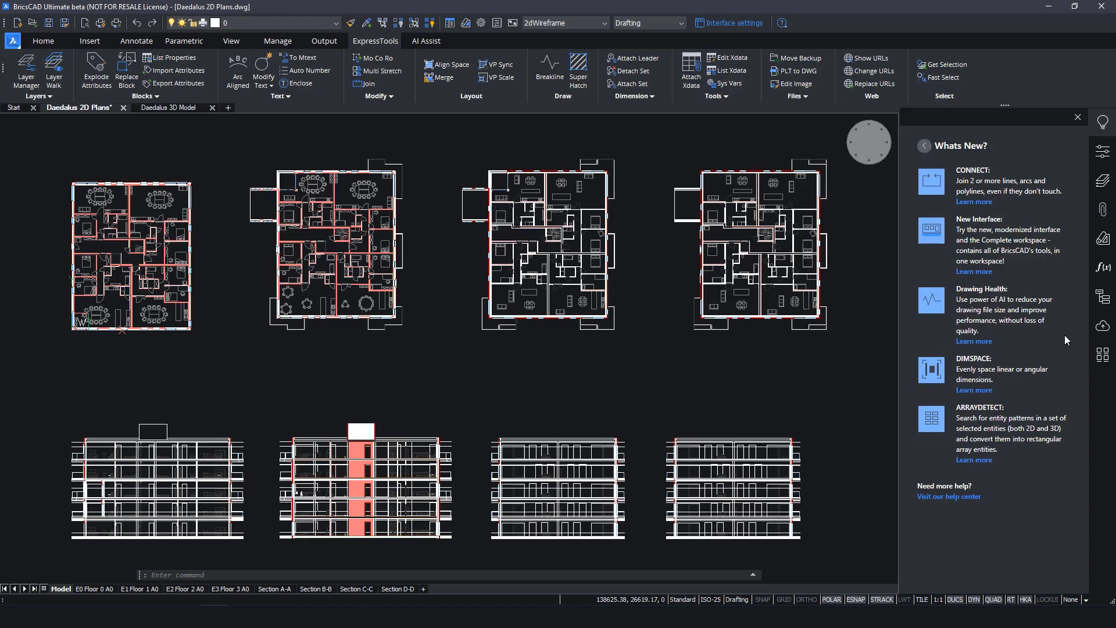
left_click(978, 203)
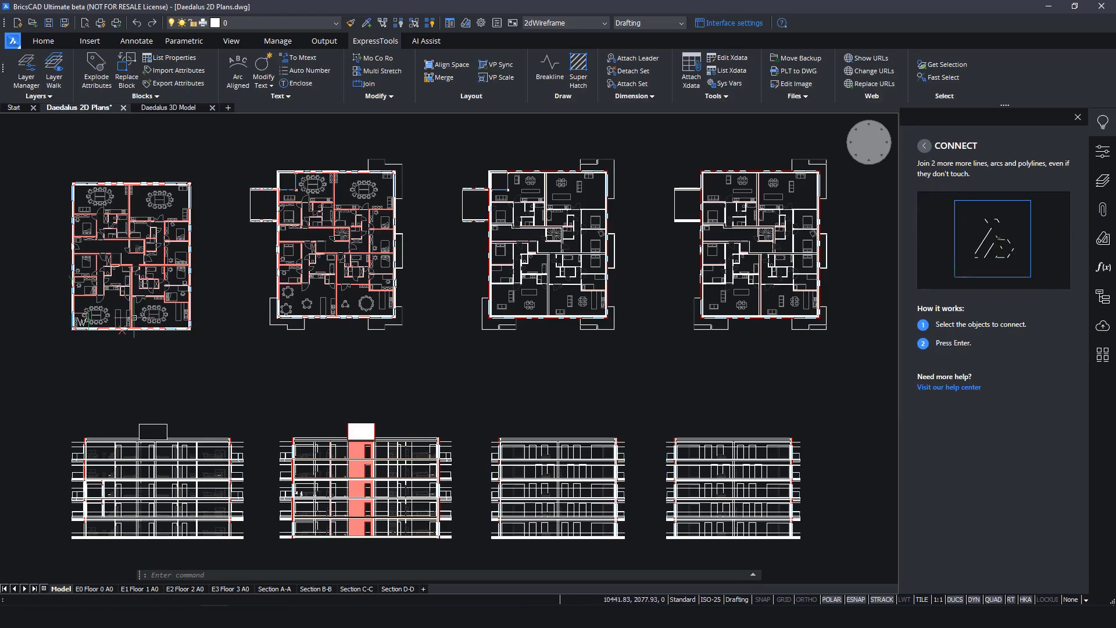
Step: Select the open outline lines and four circles of the kitchen stove and join the non-touching lines with Connect
scroll(122, 329, "up", 10)
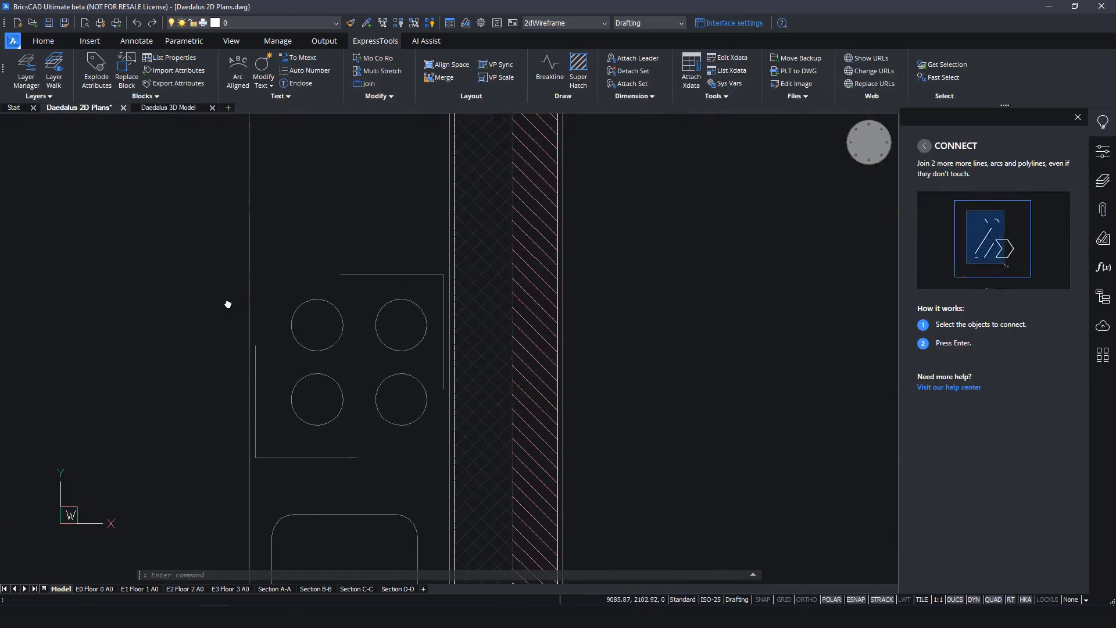
middle_click_drag(227, 306, 406, 256)
mouse_move(237, 284)
left_mouse_down()
mouse_move(361, 379)
mouse_move(488, 437)
mouse_move(630, 363)
mouse_move(650, 249)
mouse_move(577, 182)
left_mouse_up()
mouse_move(579, 183)
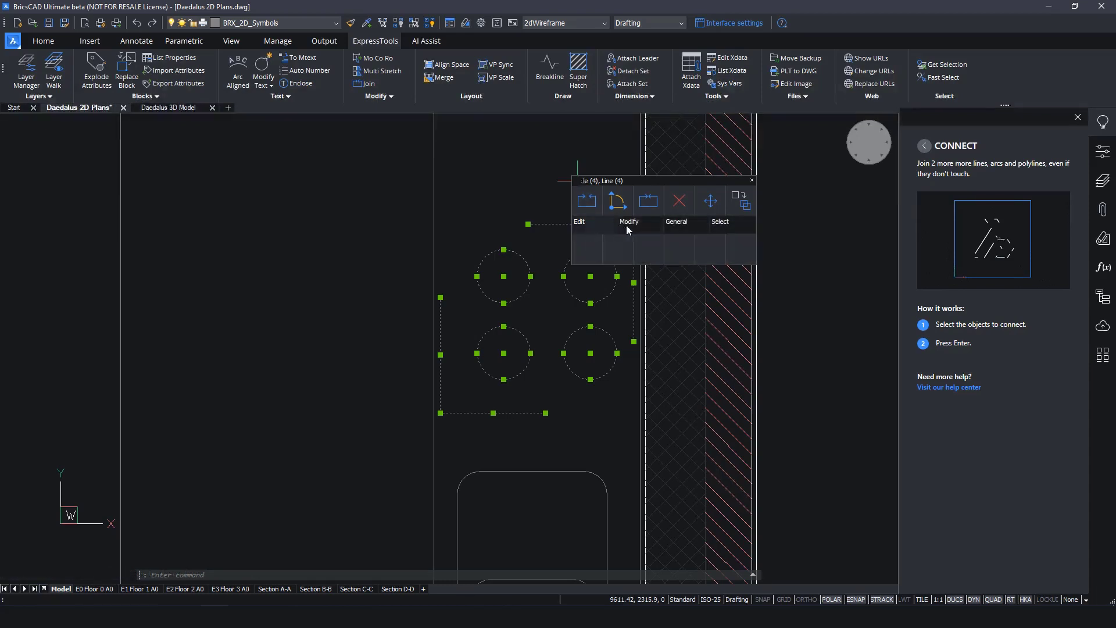
mouse_move(650, 229)
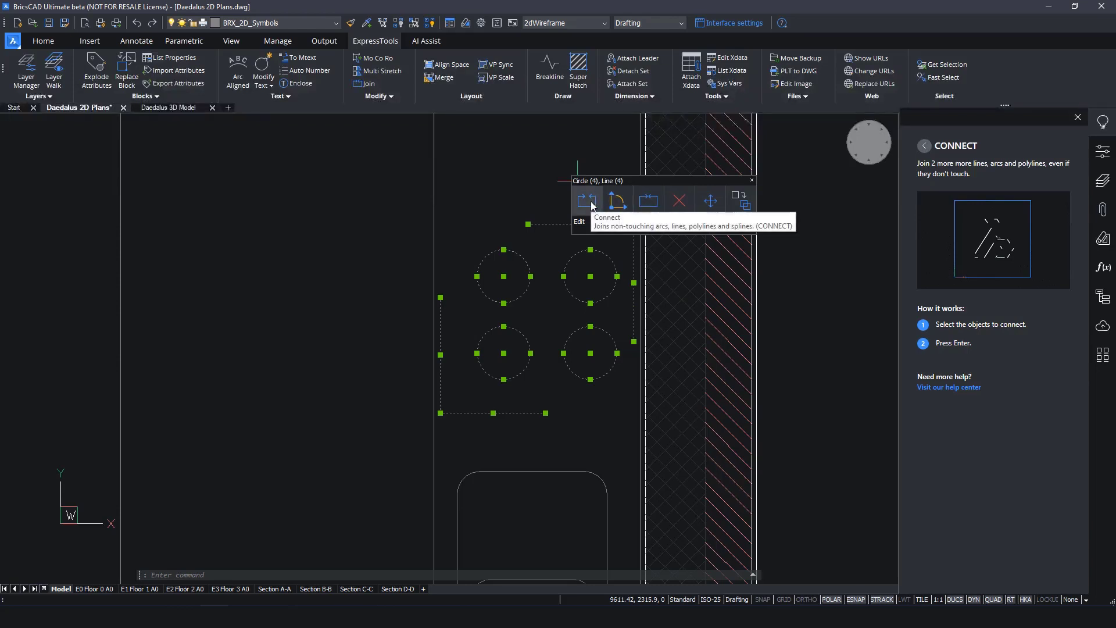
left_click(587, 201)
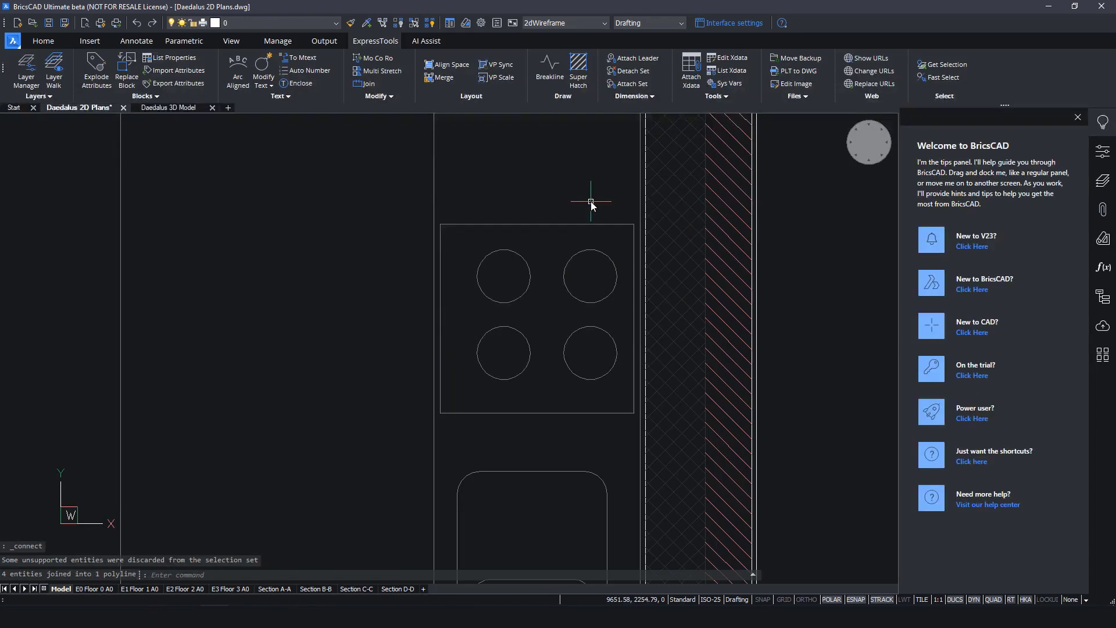
Step: Inspect the properties of the joined stove outline, close the properties and deselect the outline
mouse_move(585, 223)
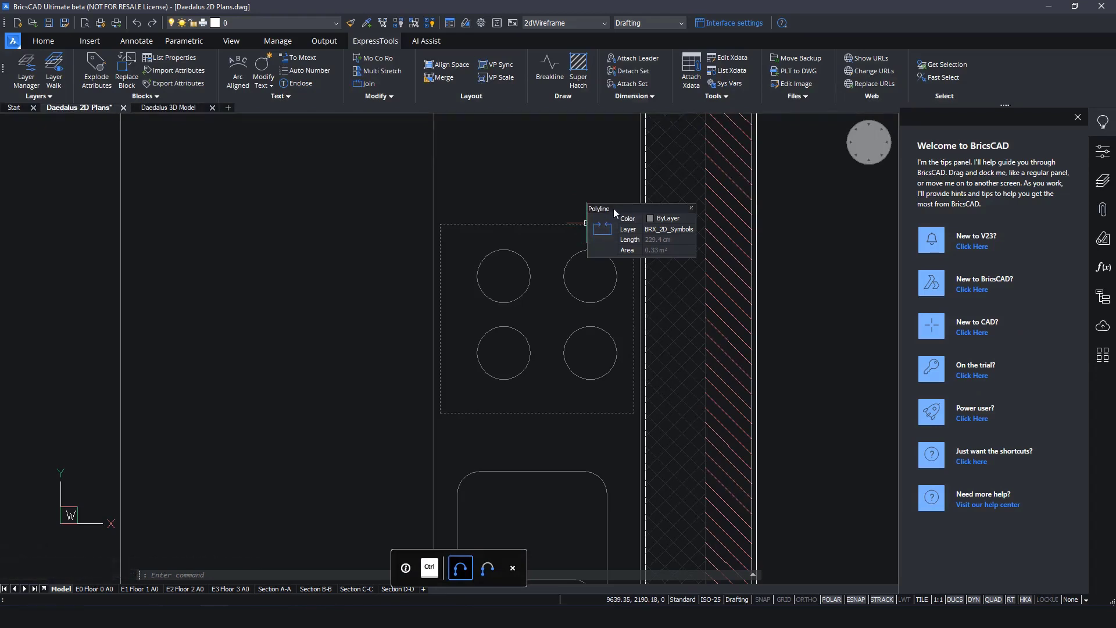
left_click(1107, 156)
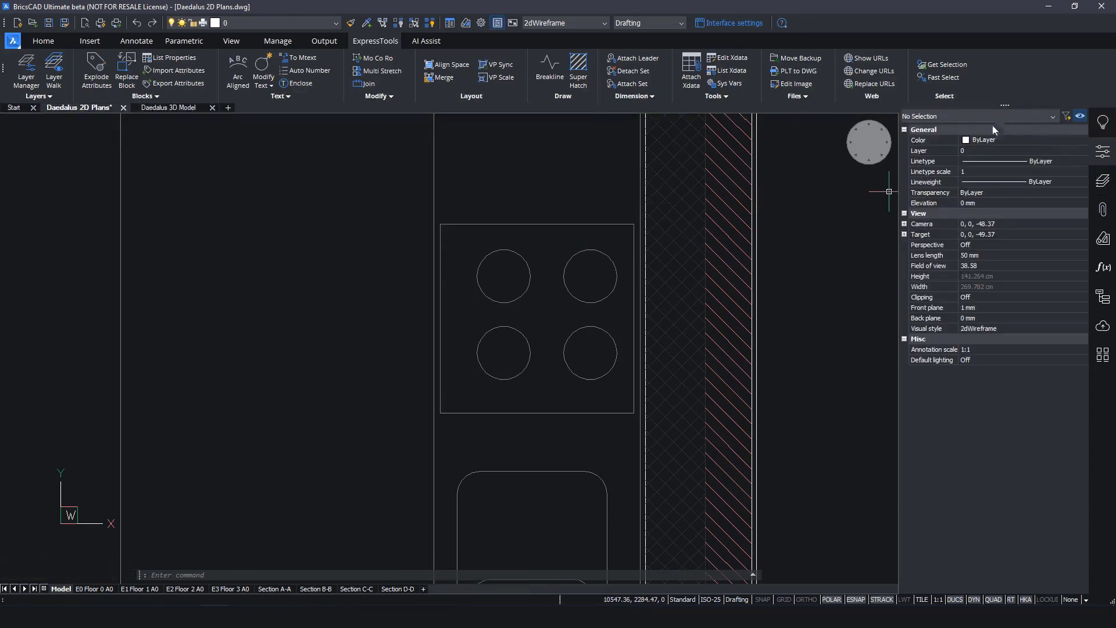
left_click(593, 224)
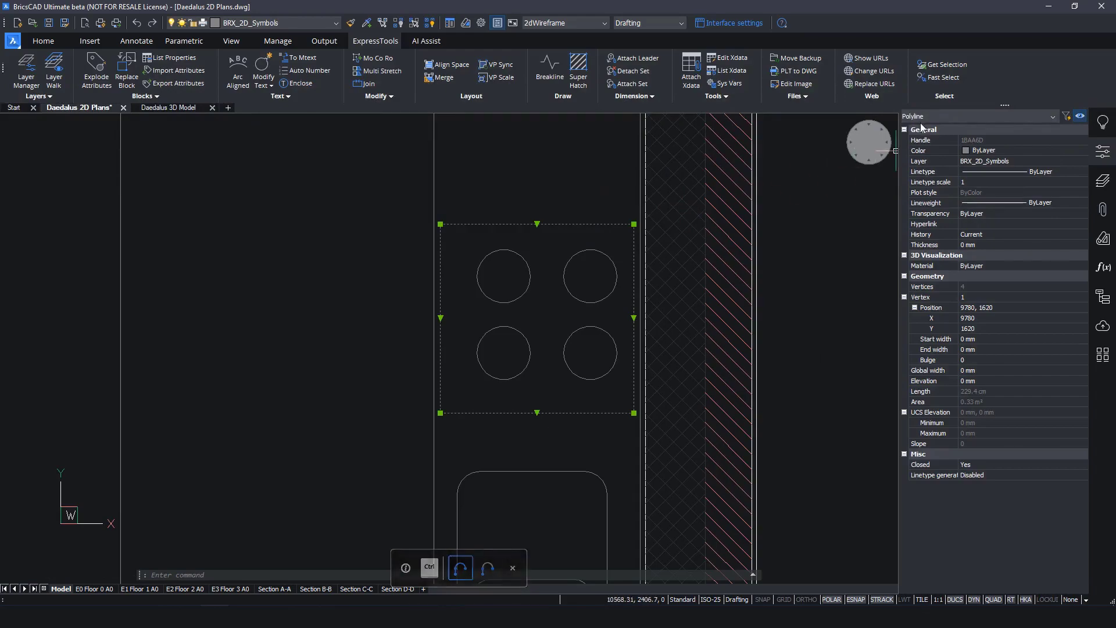
left_click(1108, 156)
key("Escape")
Step: Run Blockify with one chair as the source, searching the entire drawing and using the default insertion point and block name
scroll(645, 209, "down", 10)
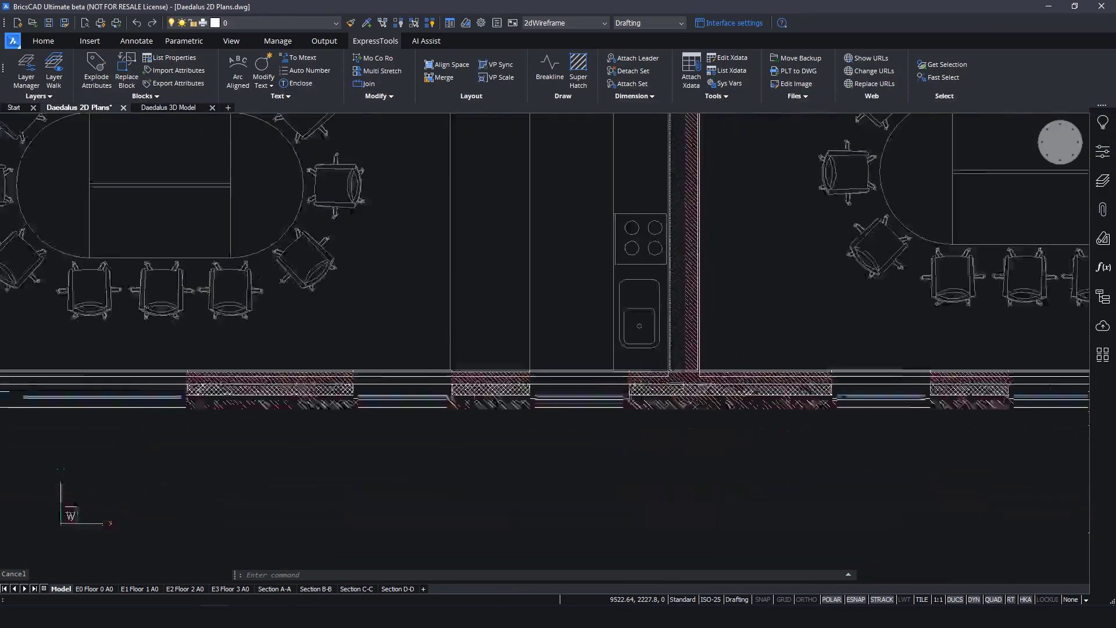
middle_click_drag(669, 265, 693, 418)
scroll(673, 374, "down", 1)
middle_click_drag(754, 275, 571, 331)
scroll(570, 332, "down", 1)
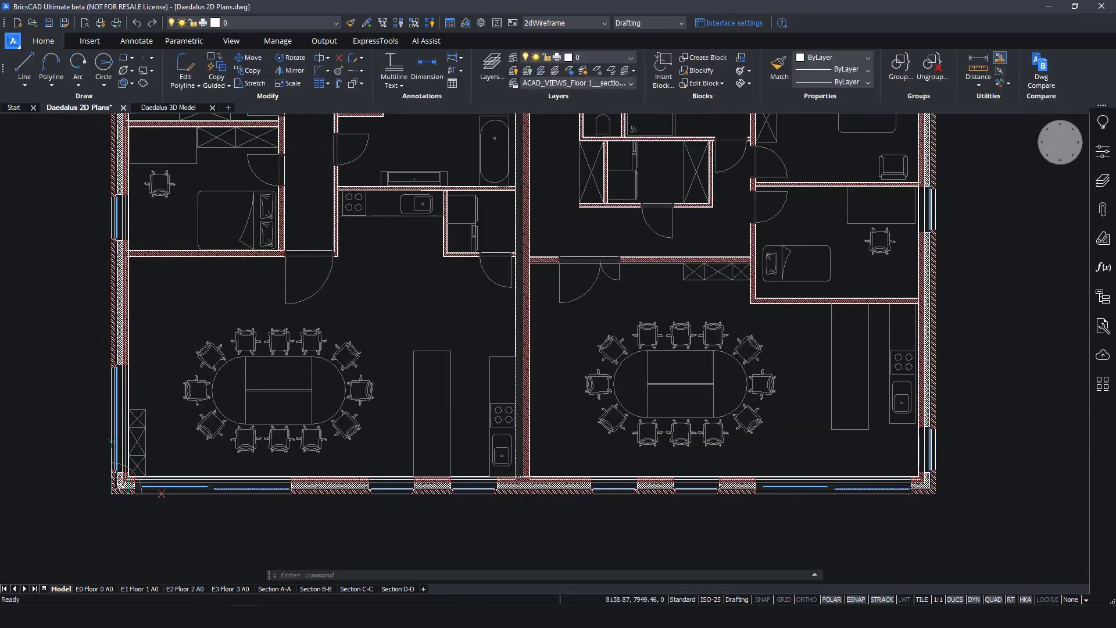
left_click(700, 71)
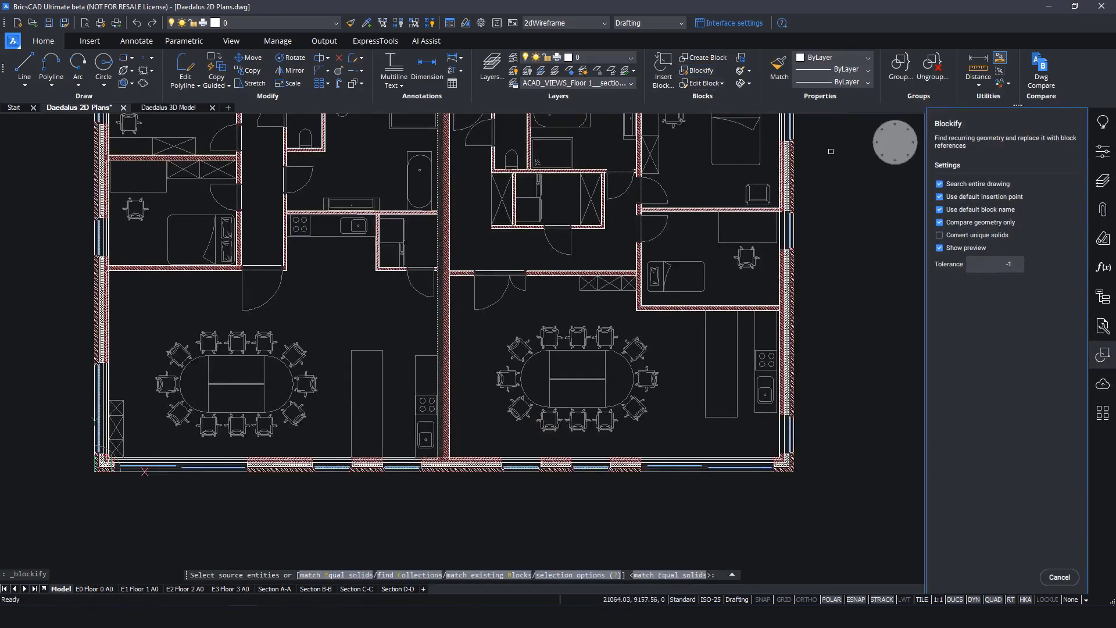
left_click(939, 184)
left_click(939, 196)
left_click(939, 184)
left_click(939, 196)
scroll(514, 354, "up", 6)
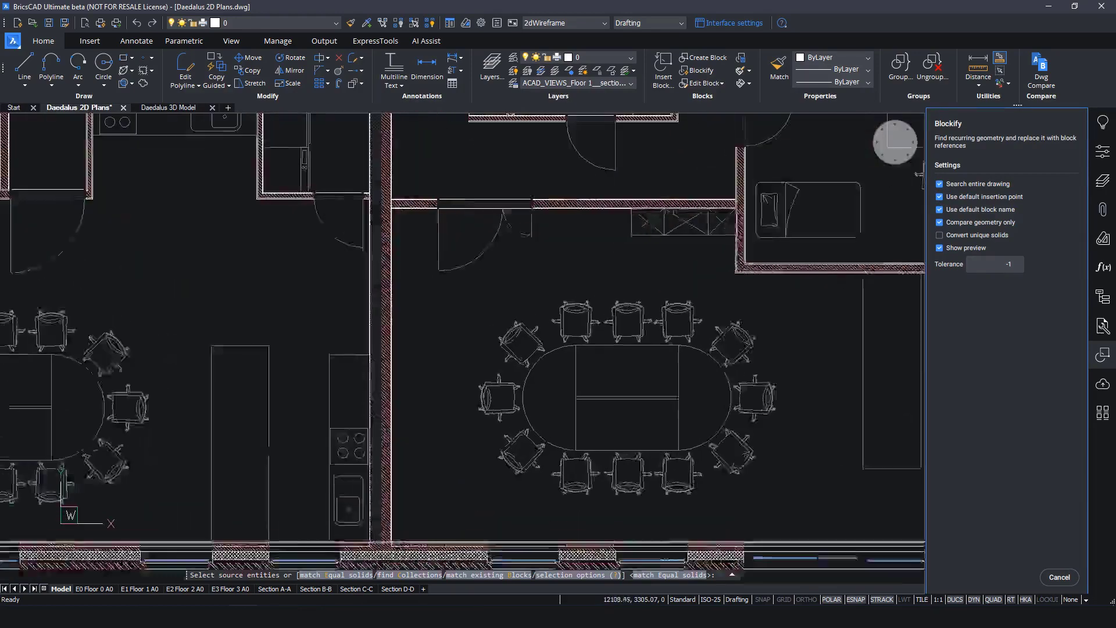
mouse_move(393, 375)
left_mouse_down()
mouse_move(497, 390)
mouse_move(605, 377)
mouse_move(451, 179)
left_mouse_up()
key("Return")
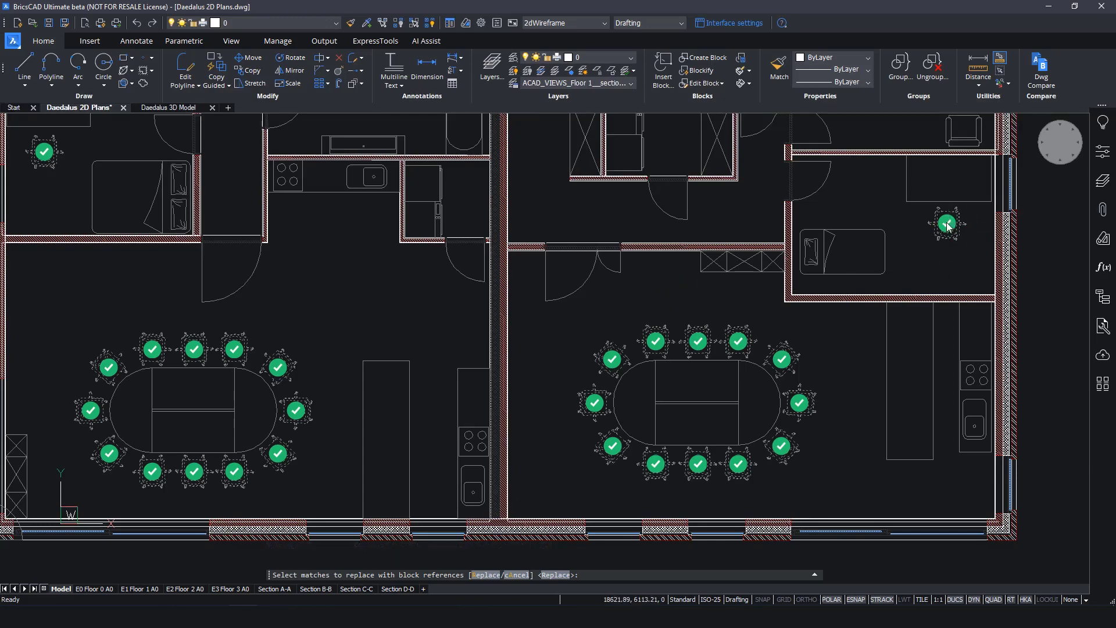
Step: Exclude the single bedroom's chair and two chairs at the right-hand table's right end, and replace the remaining matches with block references
left_click(937, 238)
left_click(783, 361)
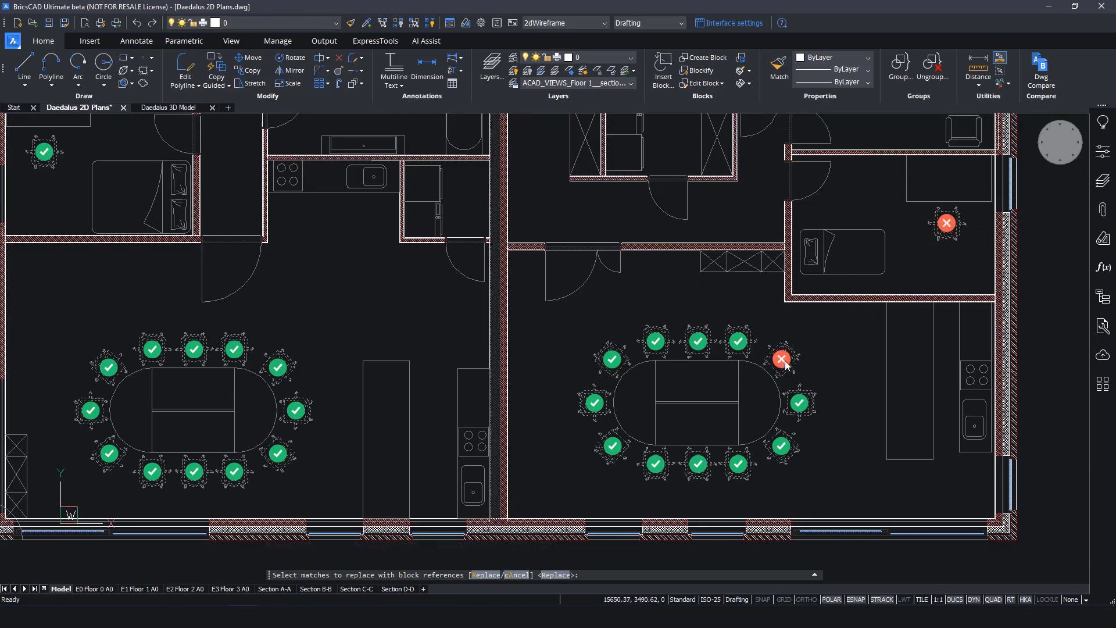
left_click(805, 402)
key("Return")
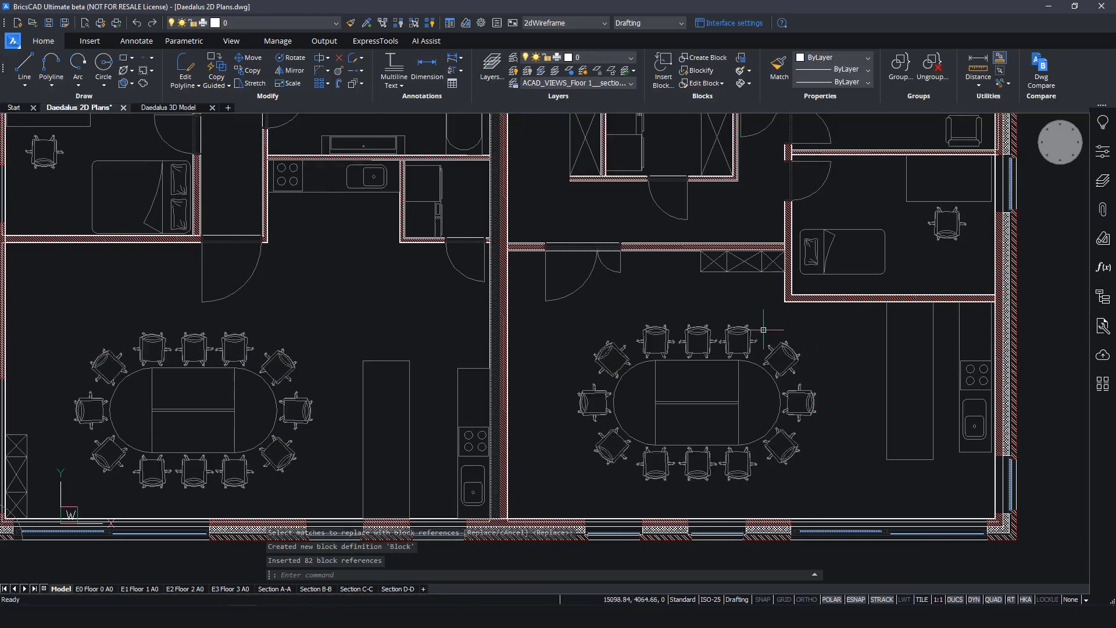
Step: Select one converted chair with all similar blocks, view their shared properties and clear the selection
scroll(752, 340, "up", 4)
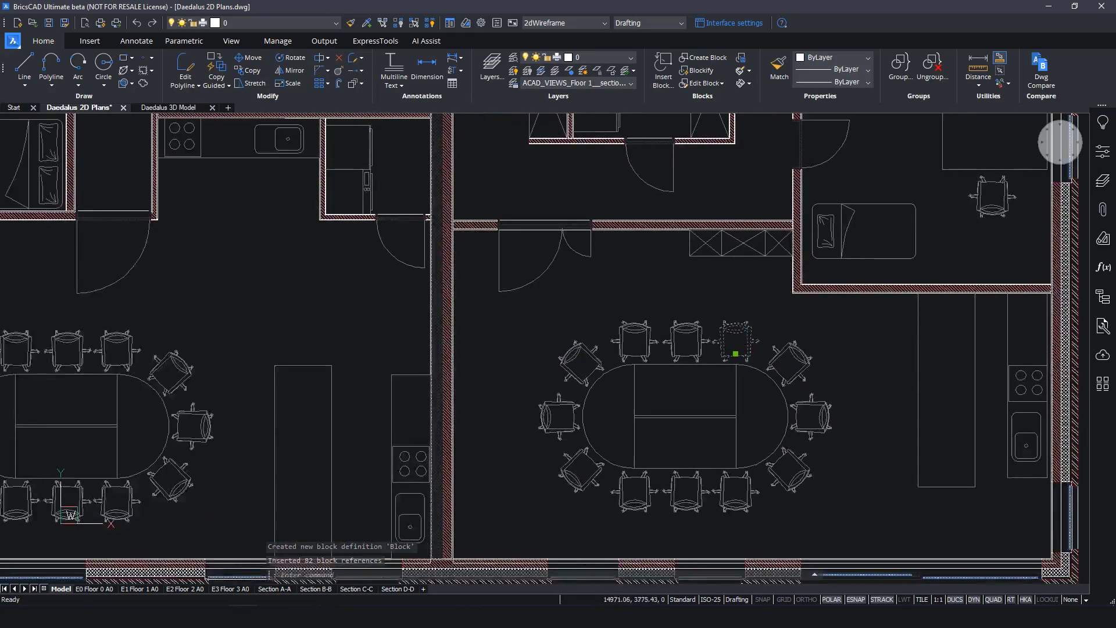
middle_click_drag(759, 348, 738, 309)
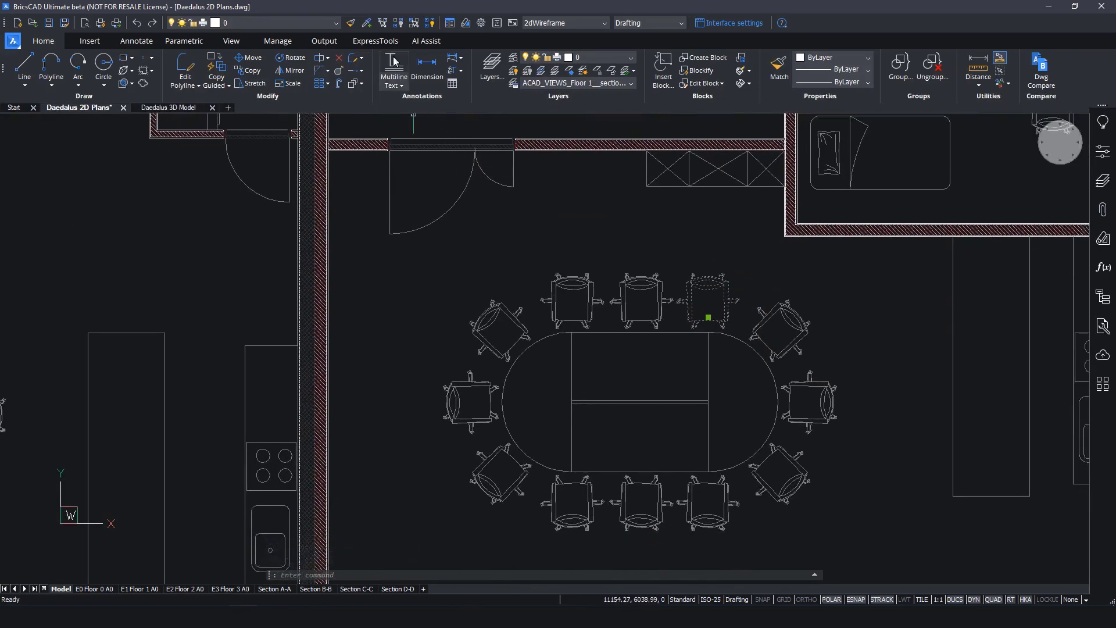
left_click(382, 24)
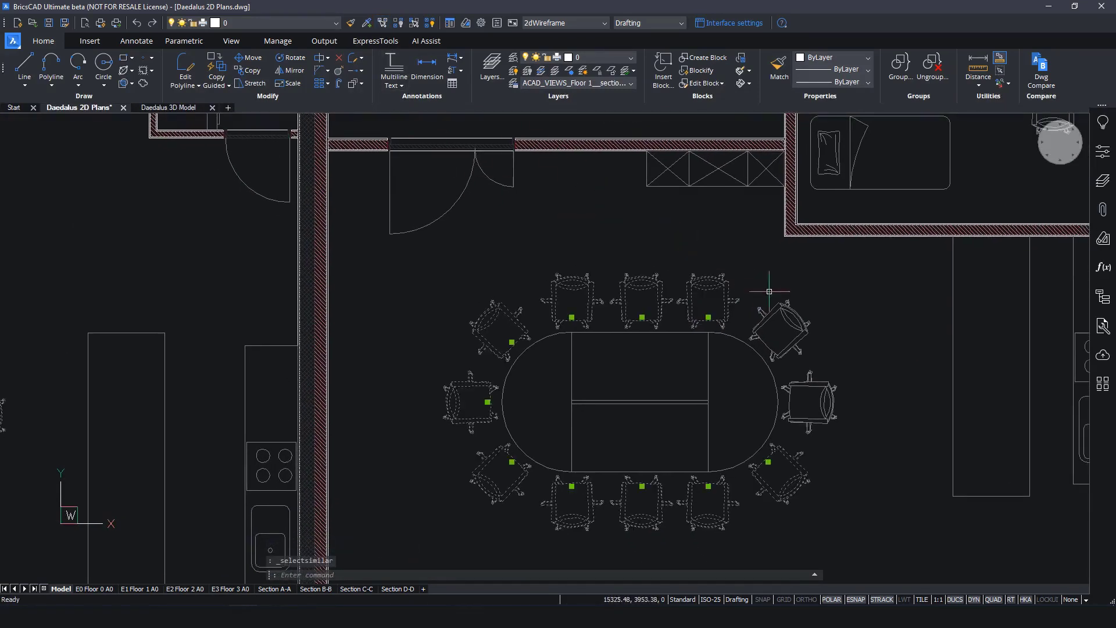
left_click(1103, 151)
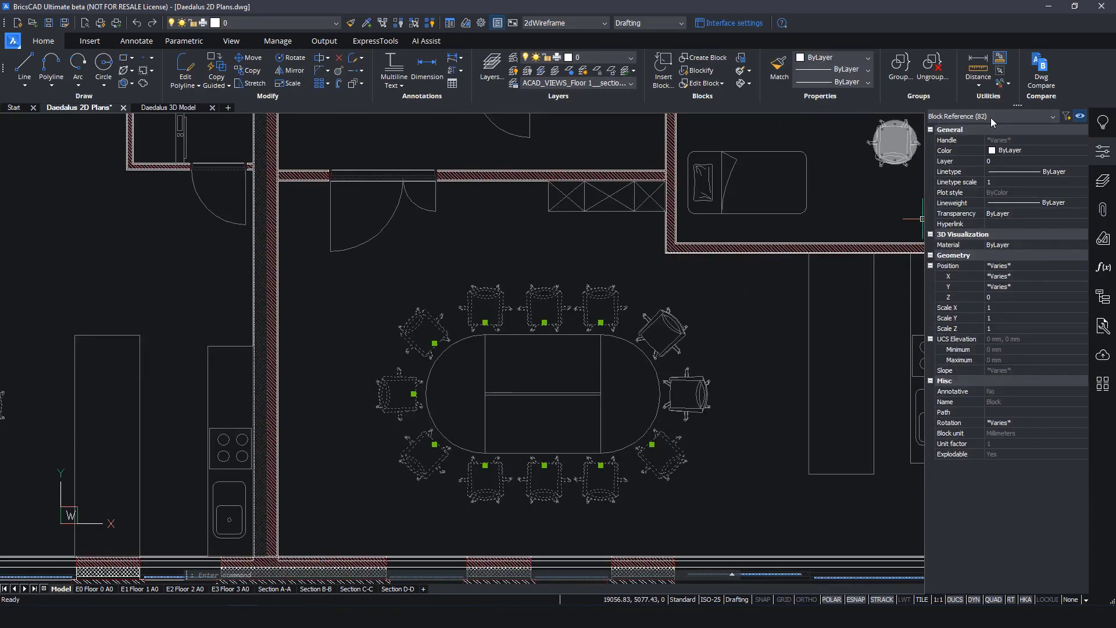
key("Escape")
key("Escape")
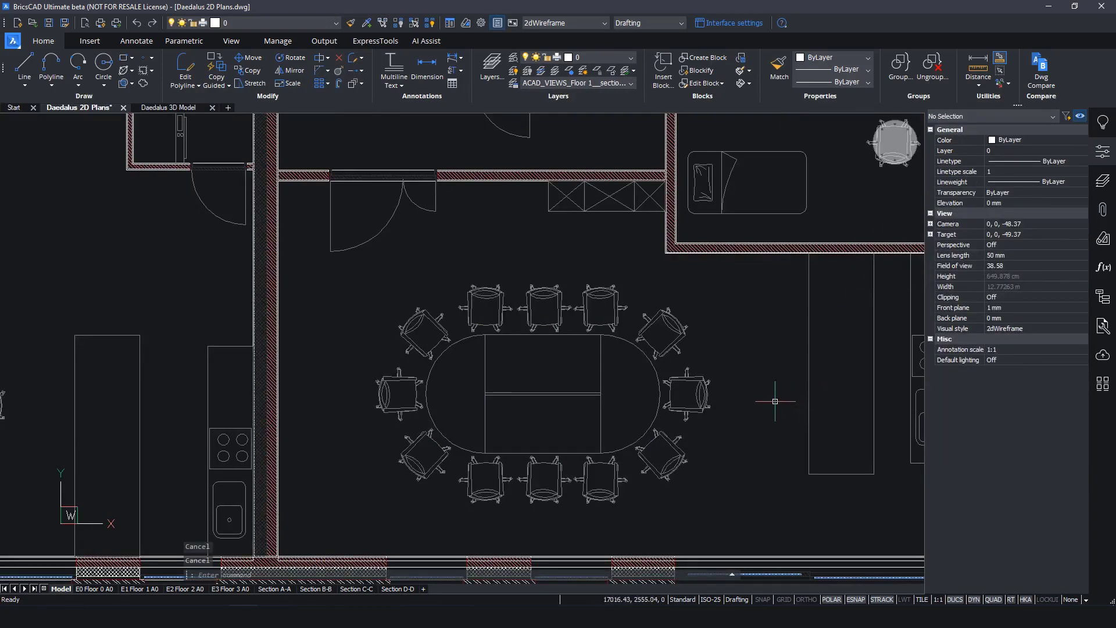
Step: Show the description of Parametric Blockify and select the parametric door block beside the toilet rooms
left_click(278, 41)
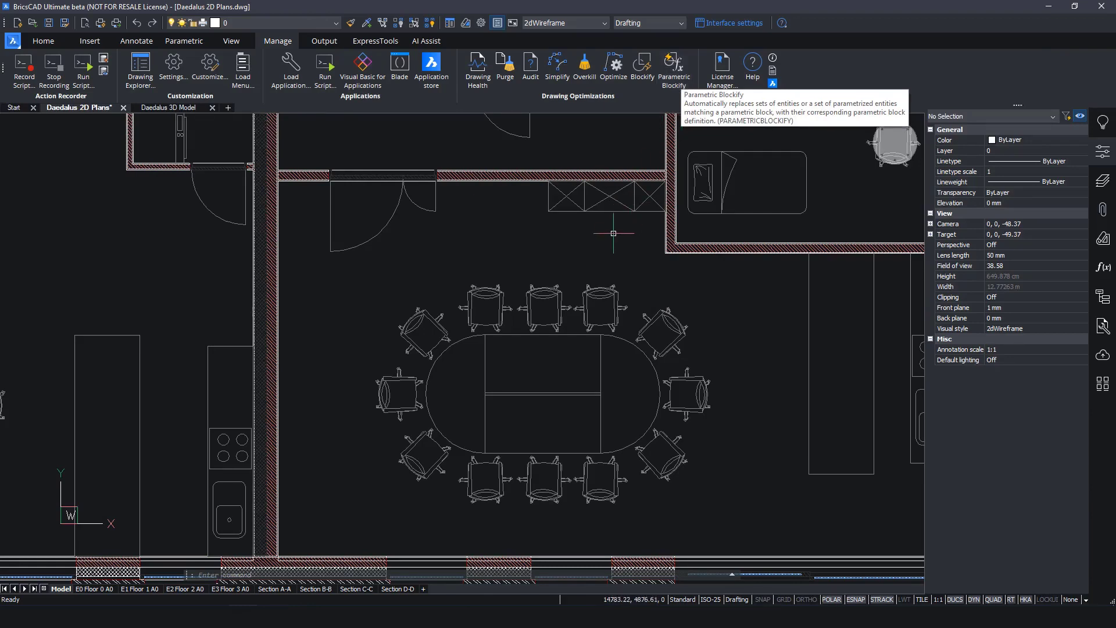
scroll(613, 233, "down", 6)
middle_click_drag(618, 176, 612, 398)
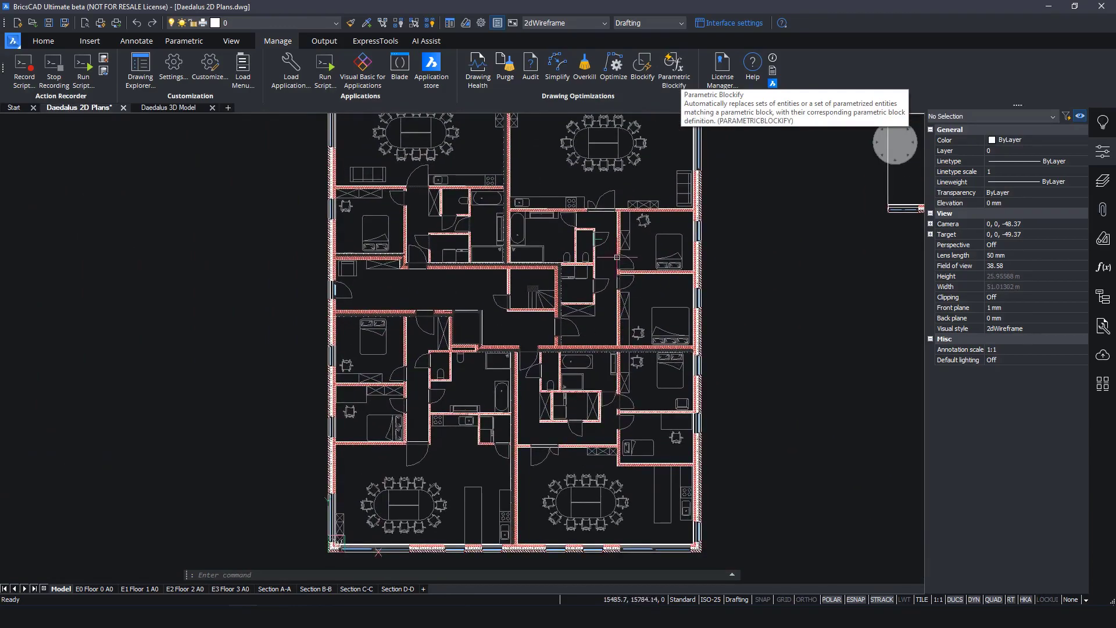
scroll(668, 221, "up", 8)
scroll(668, 221, "up", 2)
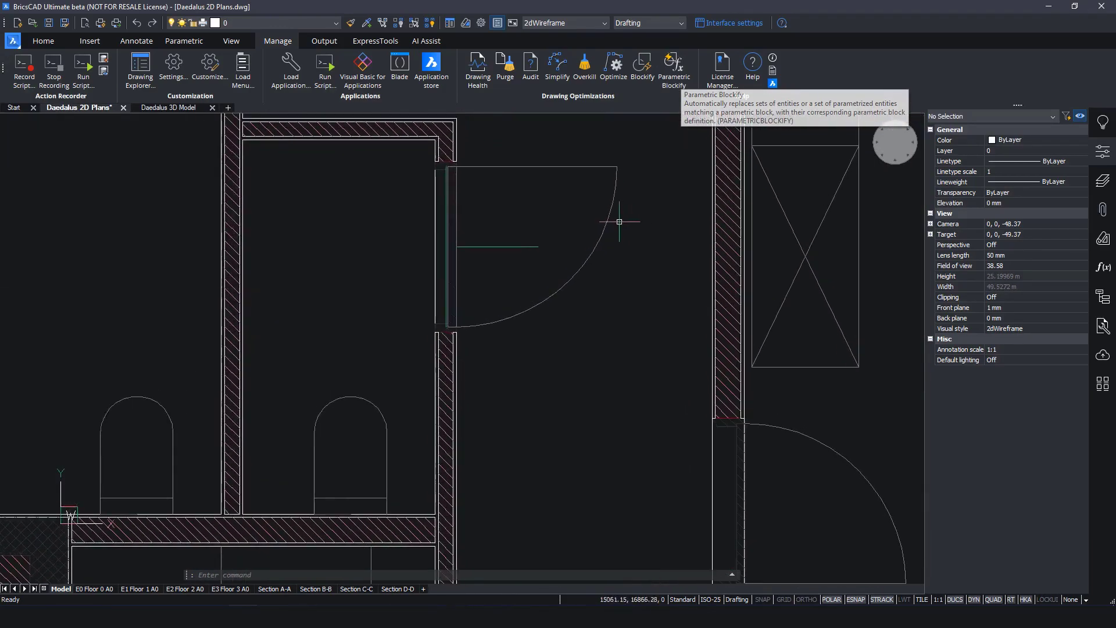
left_click(609, 218)
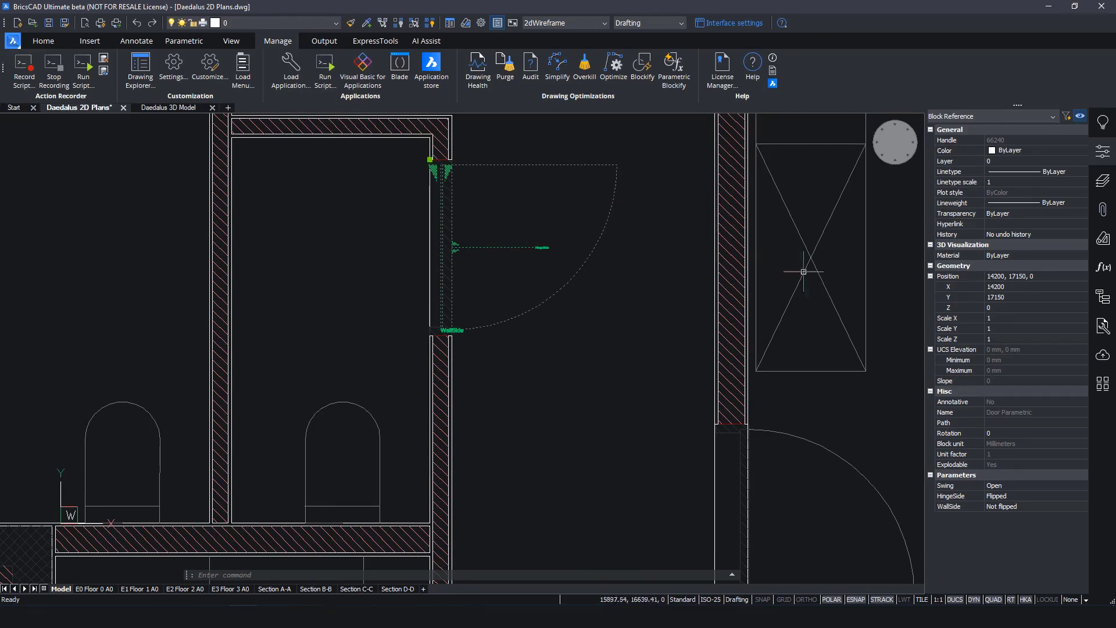
Step: Preview the Swing, HingeSide and WallSide options of the parametric door block, then clear the selection
left_click(1058, 491)
left_click(1058, 488)
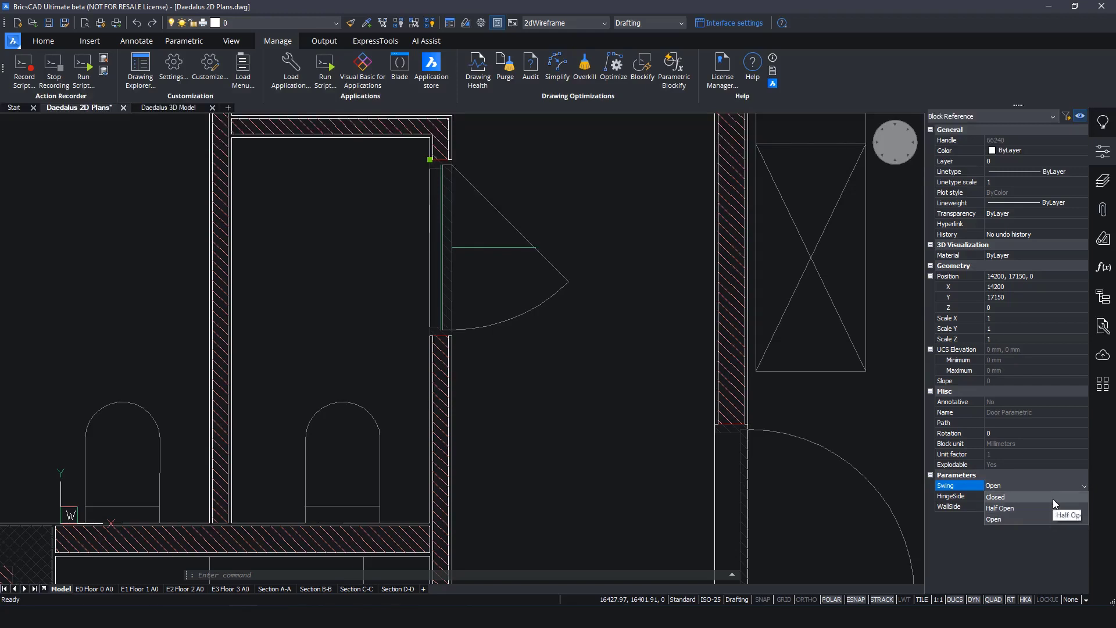
left_click(1052, 497)
left_click(1044, 504)
left_click(1044, 506)
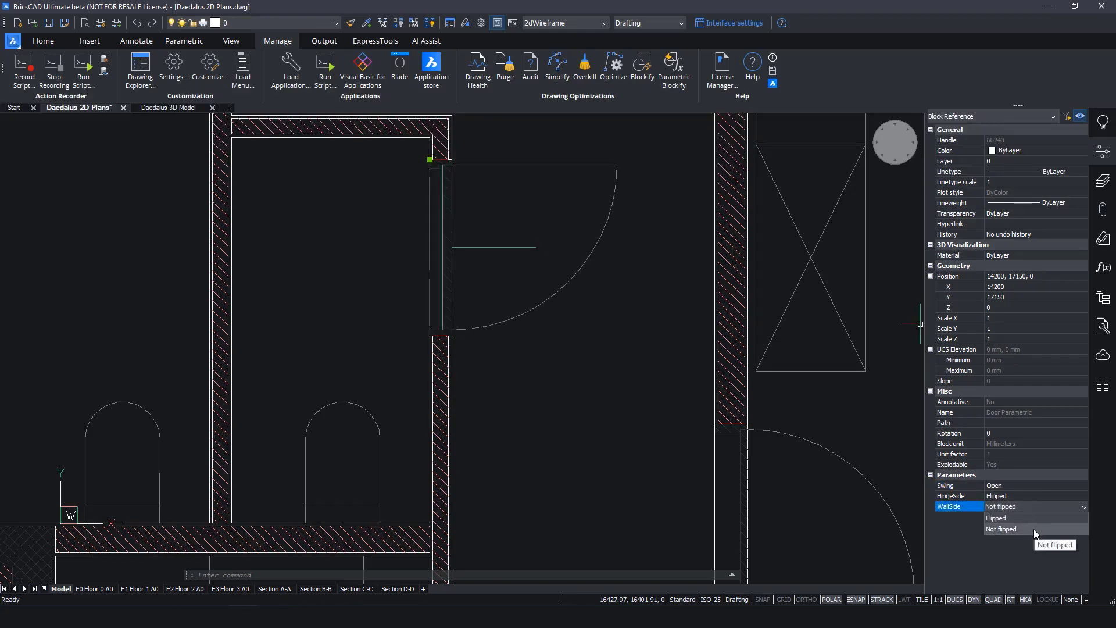
left_click(630, 346)
key("Escape")
key("Escape")
key("Escape")
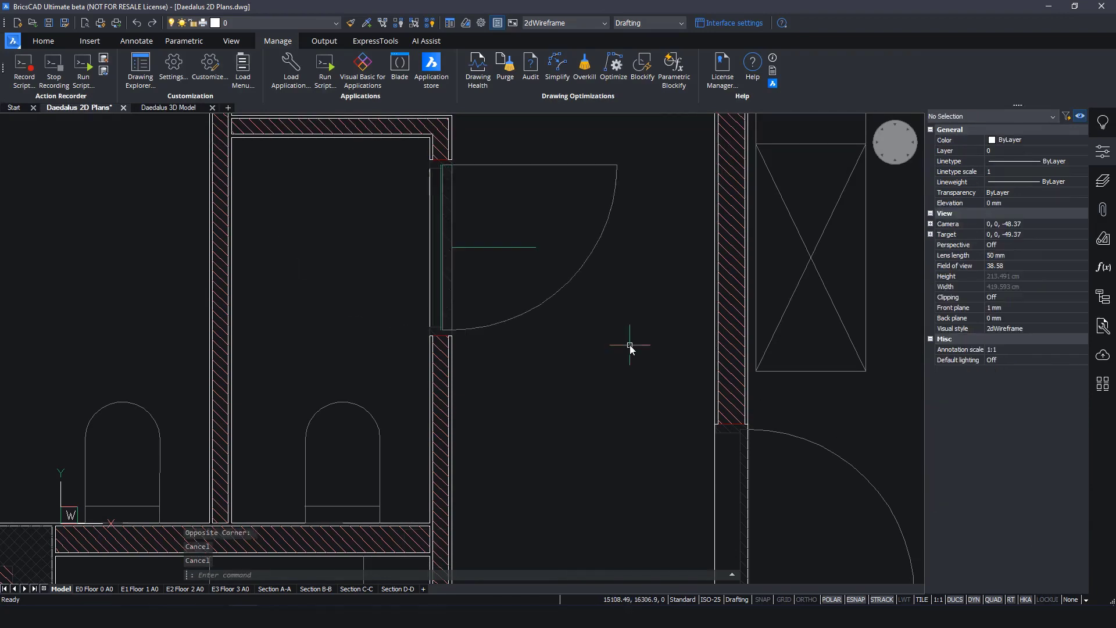
Step: Run Parametric Blockify with the parametric door block beside the toilet rooms as input to convert the matching doors
scroll(651, 389, "down", 3)
scroll(651, 390, "down", 3)
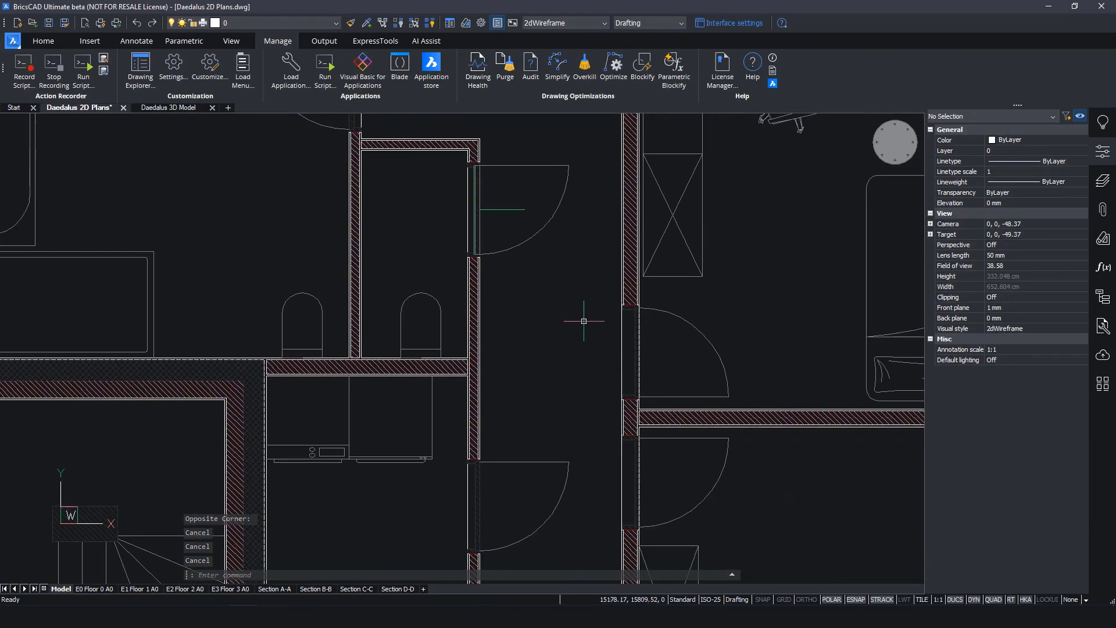
left_click(662, 74)
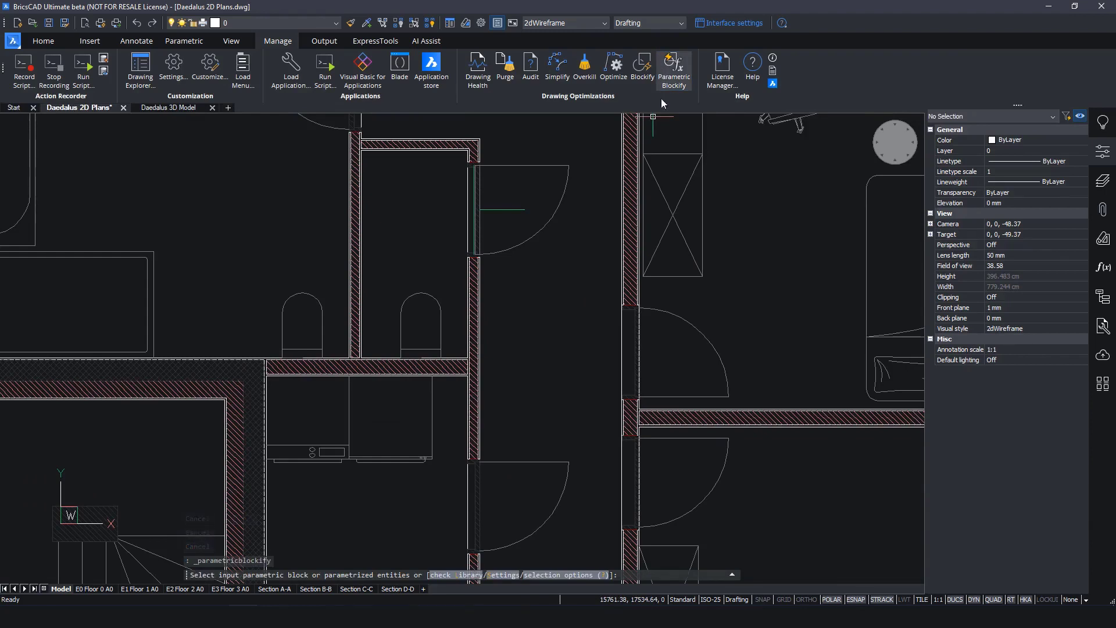
left_click(552, 213)
key("Return")
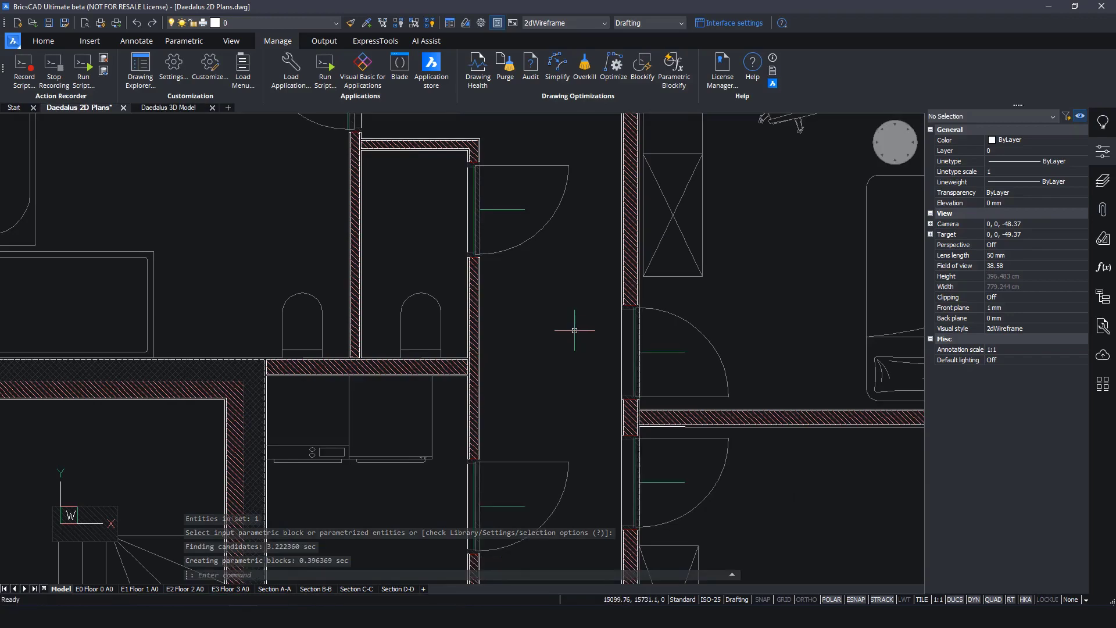
scroll(564, 371, "down", 3)
scroll(568, 182, "up", 1)
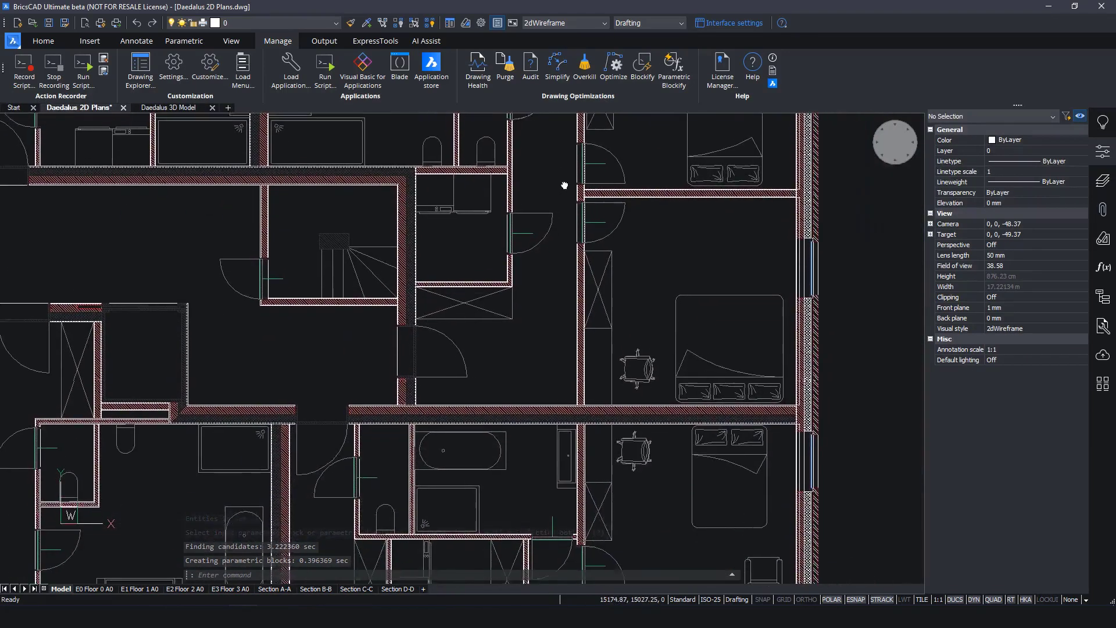
Step: Zoom to the extents of the whole drawing and hide the Properties panel
middle_click_drag(528, 398, 552, 329)
middle_click(552, 329)
middle_click(552, 329)
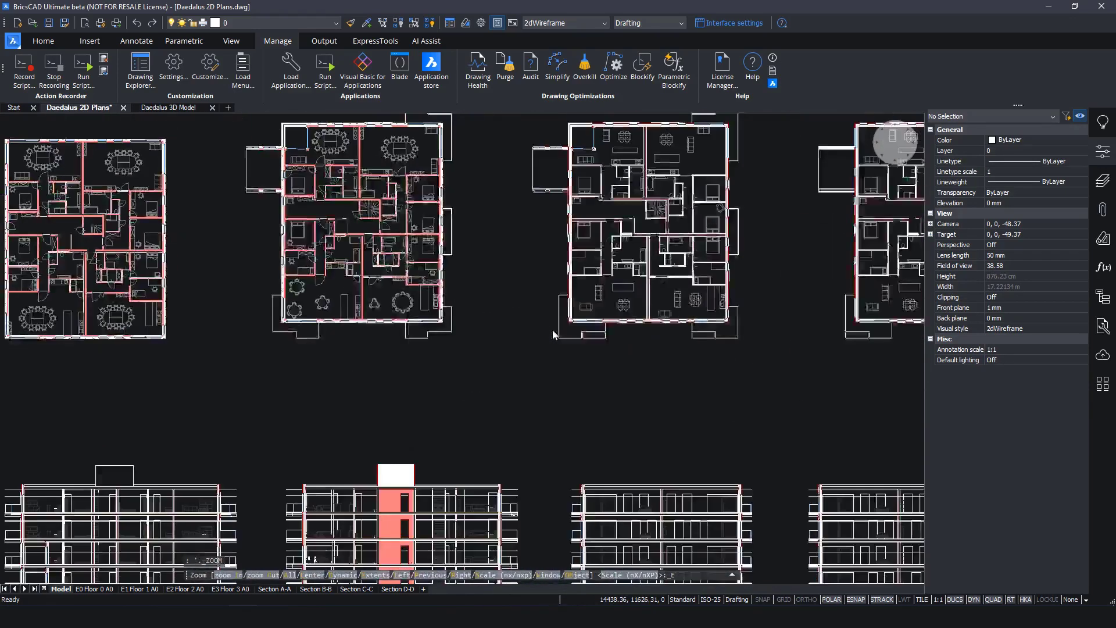
left_click(1100, 151)
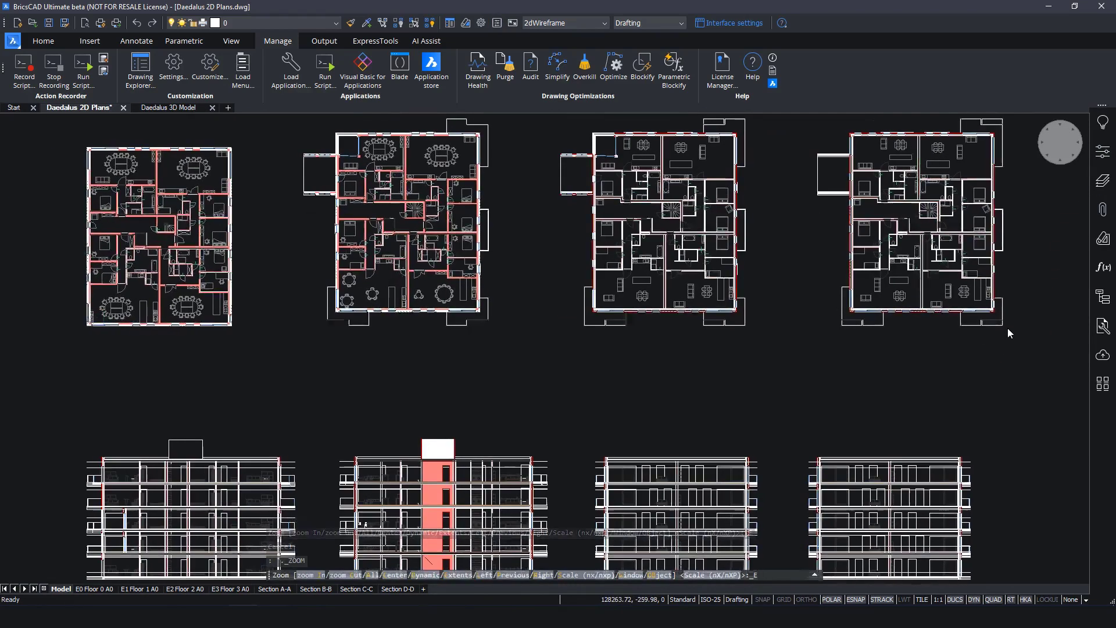
left_click(1007, 328)
Step: Show the AI Assist command suggestions and sign up for the BricsCAD Usage Data Program
left_click(426, 41)
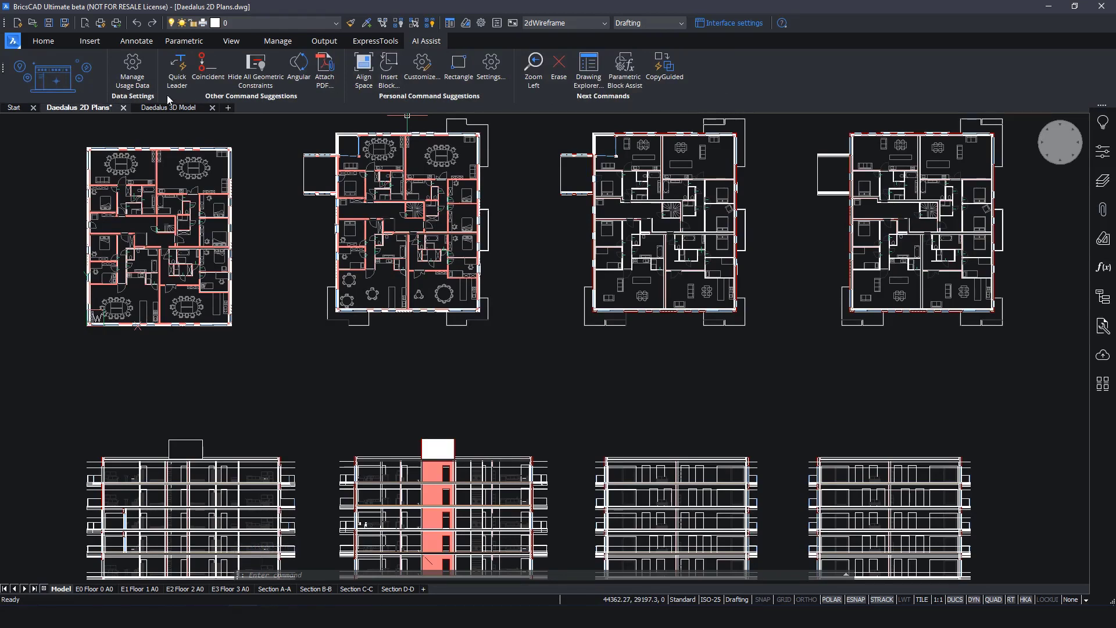
left_click(142, 77)
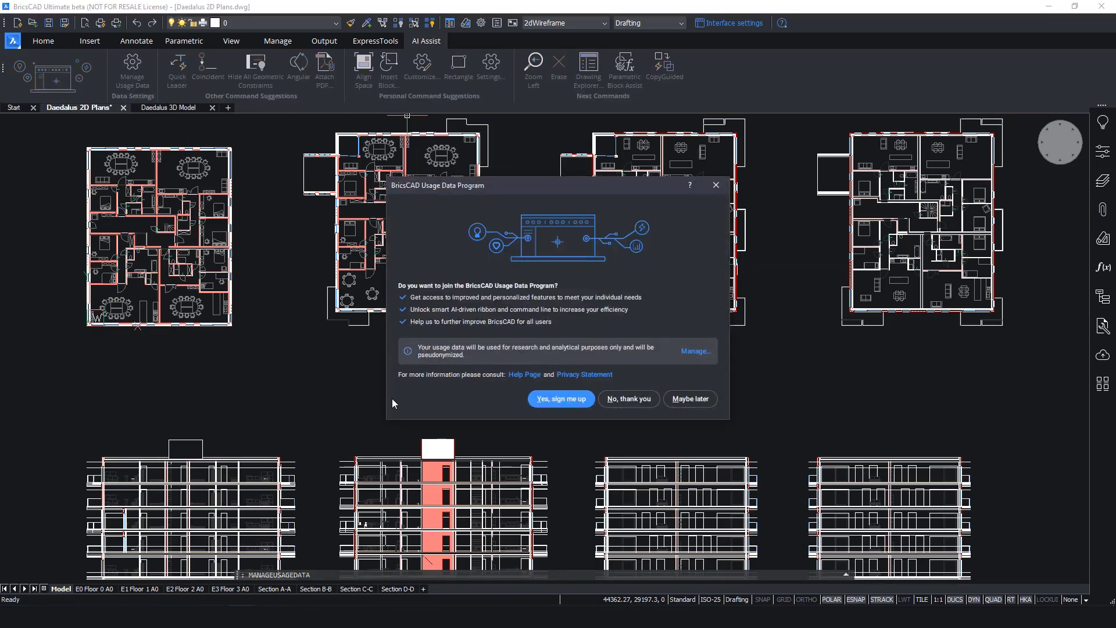
left_click(552, 400)
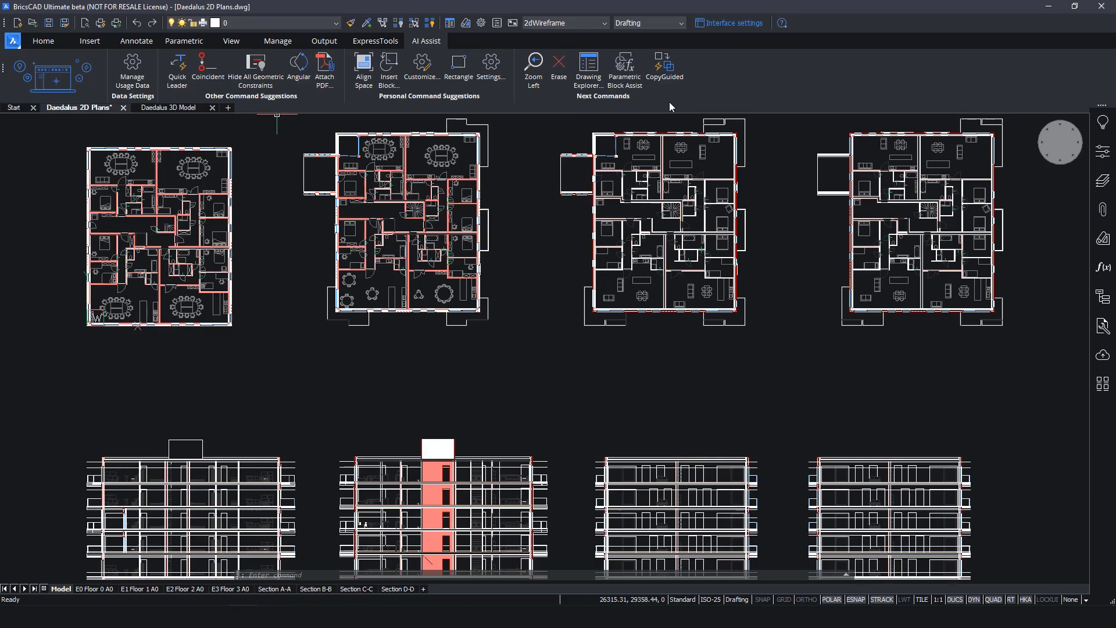
Step: Apply interface settings with the Modern layout, Dark theme, Floating panel system and the menu bar shown
left_click(733, 23)
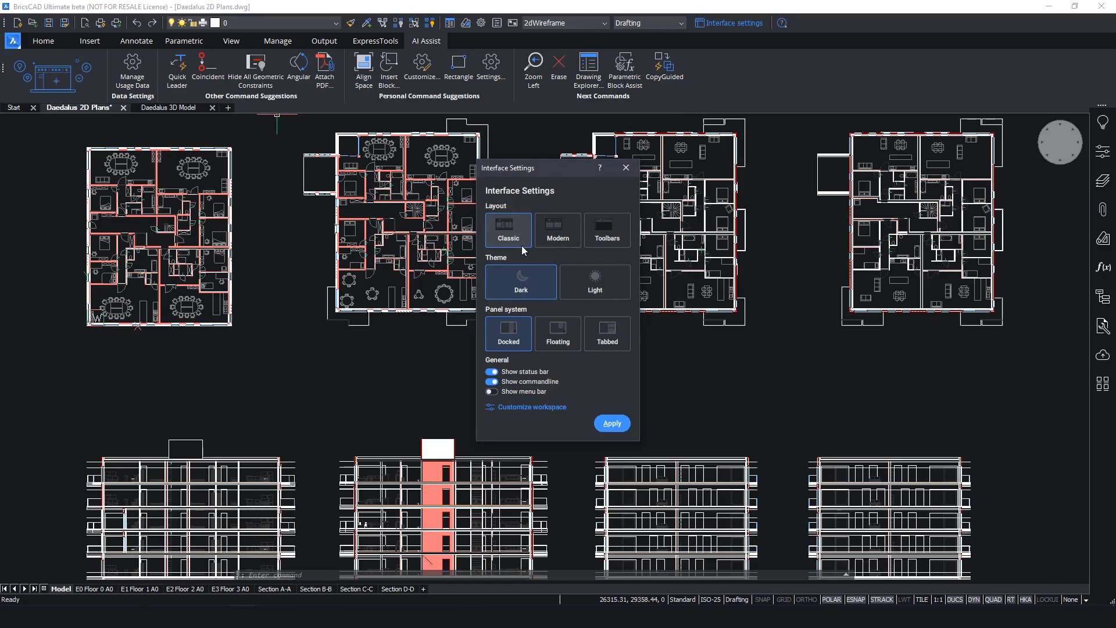
left_click(556, 244)
left_click(576, 294)
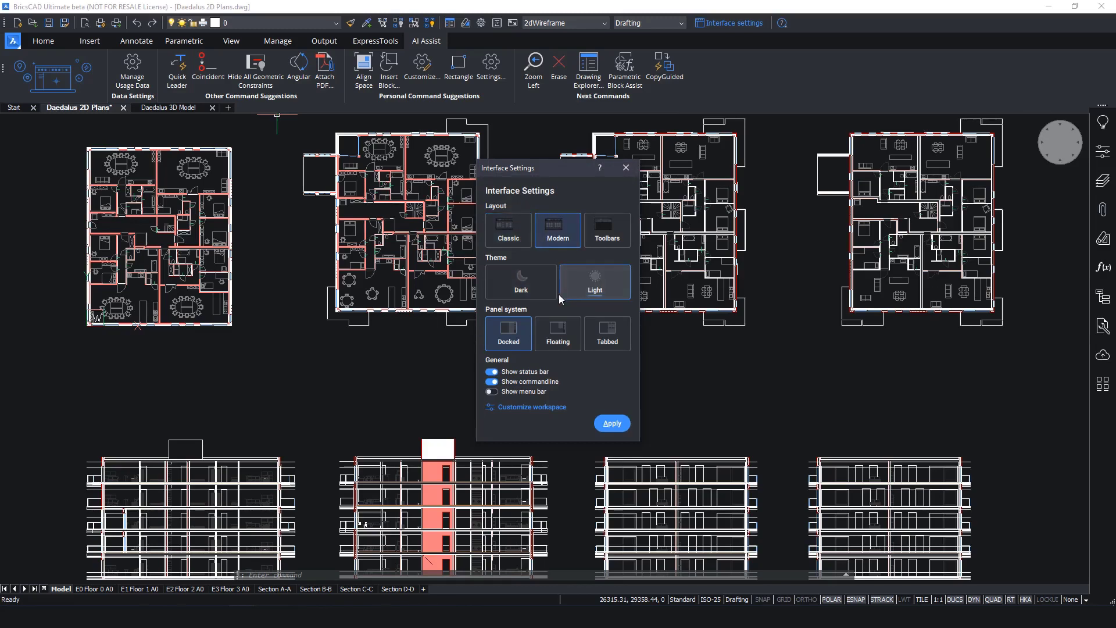
left_click(549, 293)
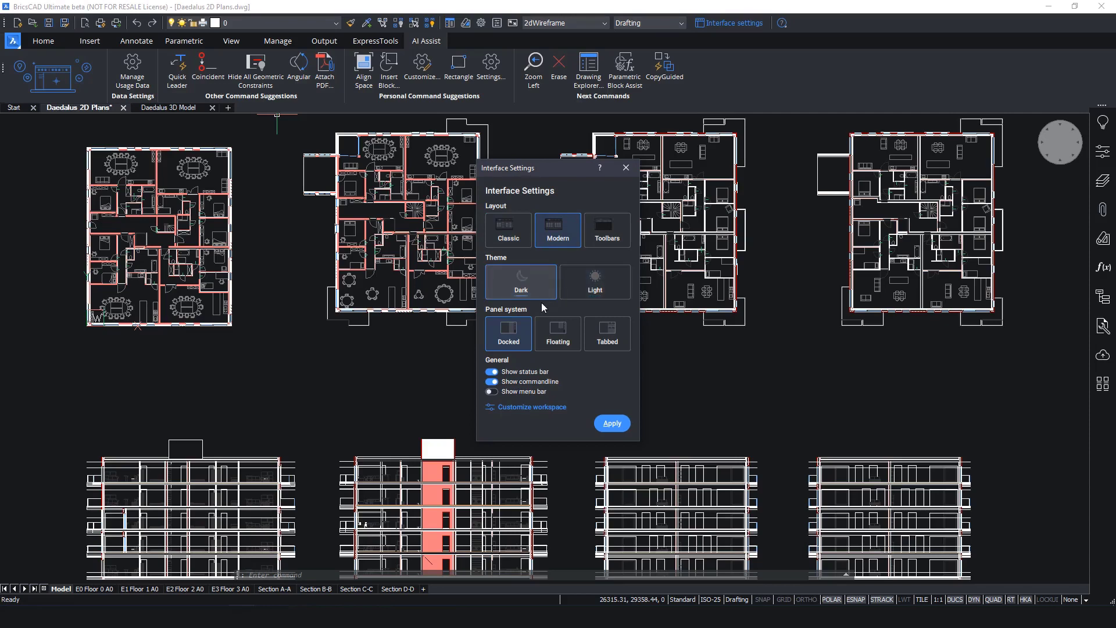
left_click(549, 342)
left_click(491, 391)
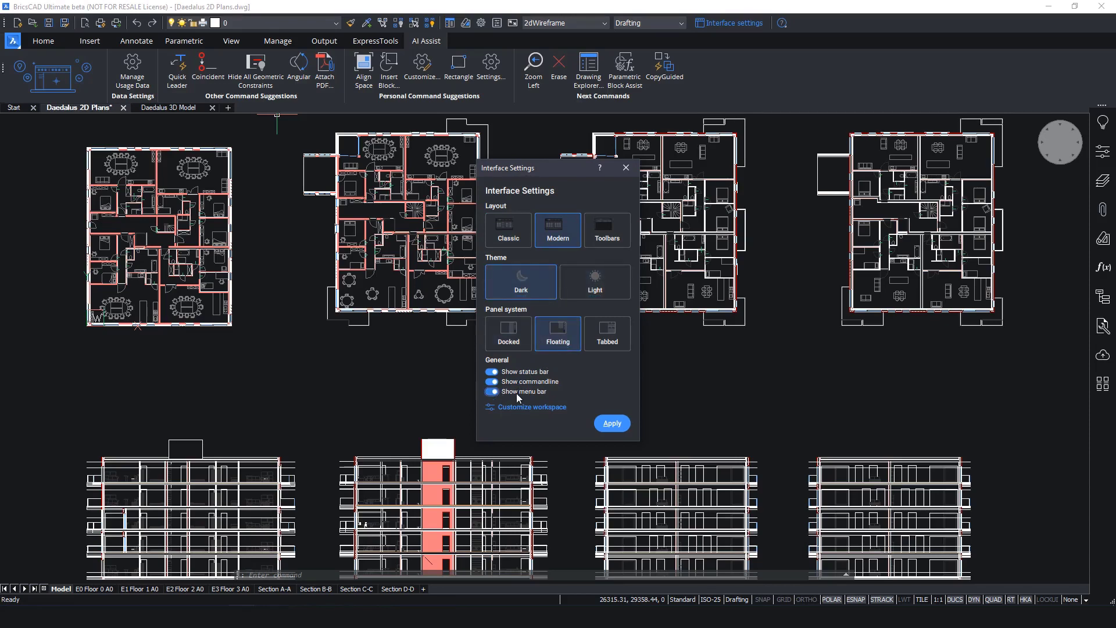
left_click(610, 423)
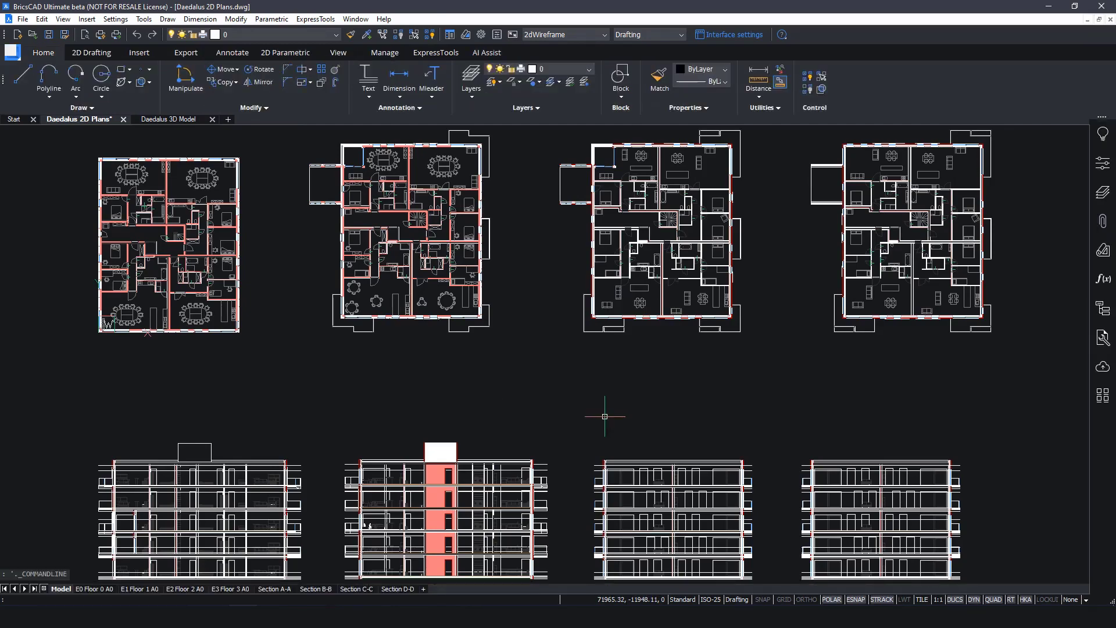
Step: Show the 2D Drafting tools and view the Line and Polygon command variants
left_click(107, 51)
left_click(50, 96)
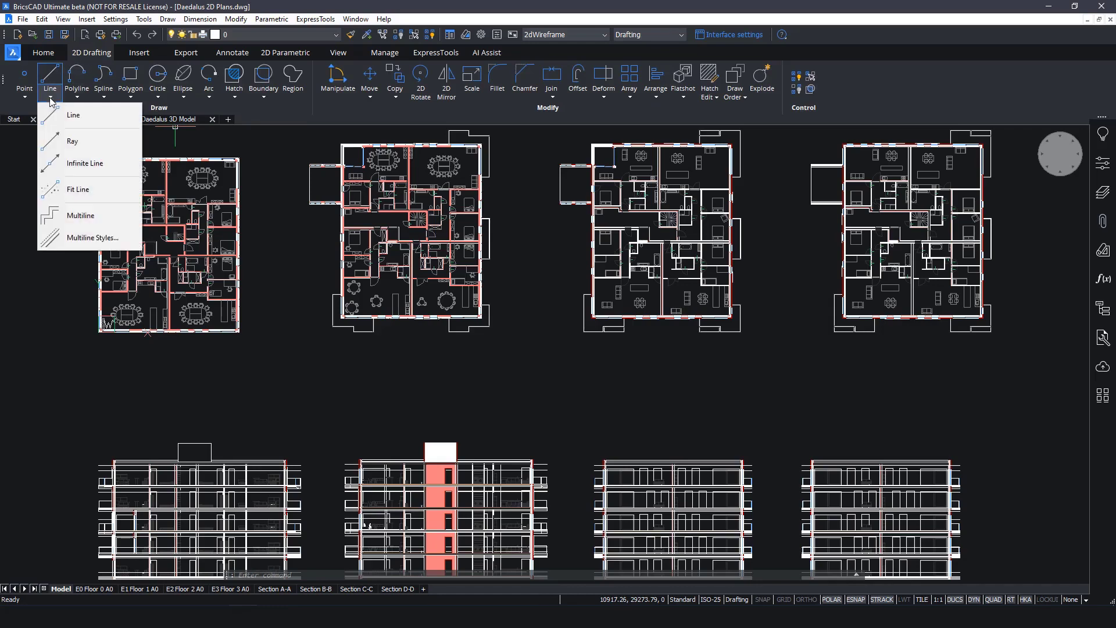
left_click(133, 99)
left_click(135, 99)
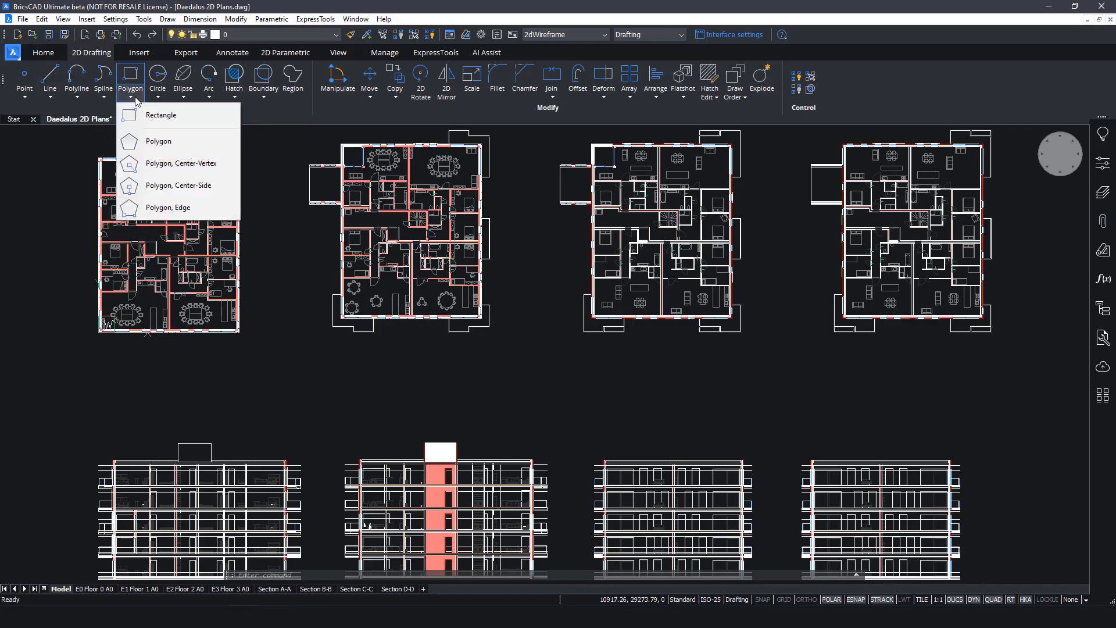
left_click(53, 196)
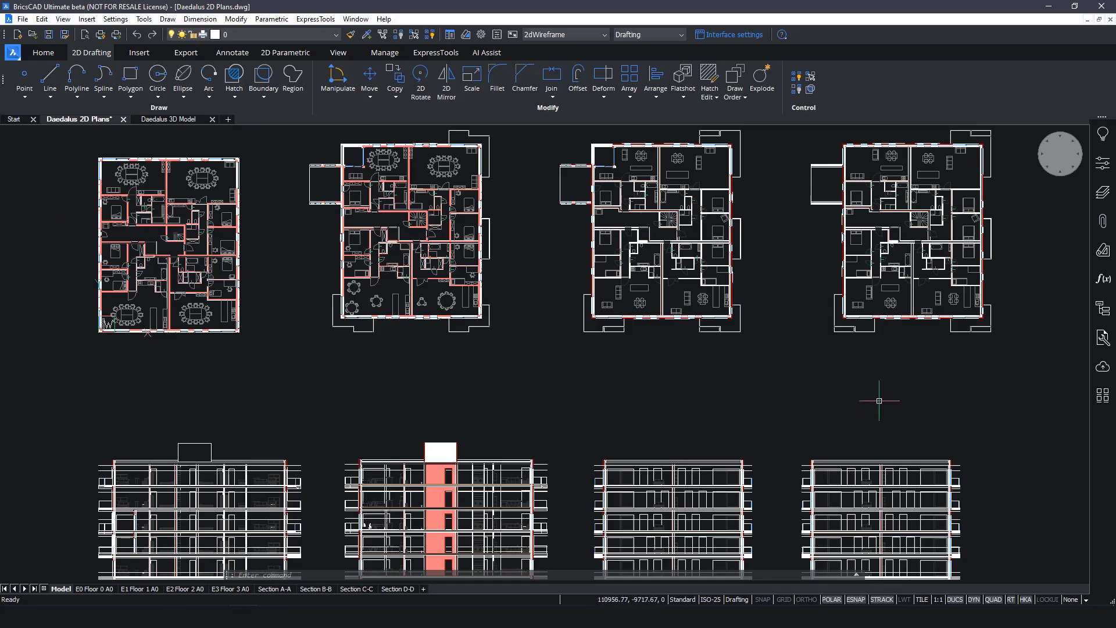
Step: Select all entities of the 2D drawing, view their shared properties and clear the selection
key("ctrl+a")
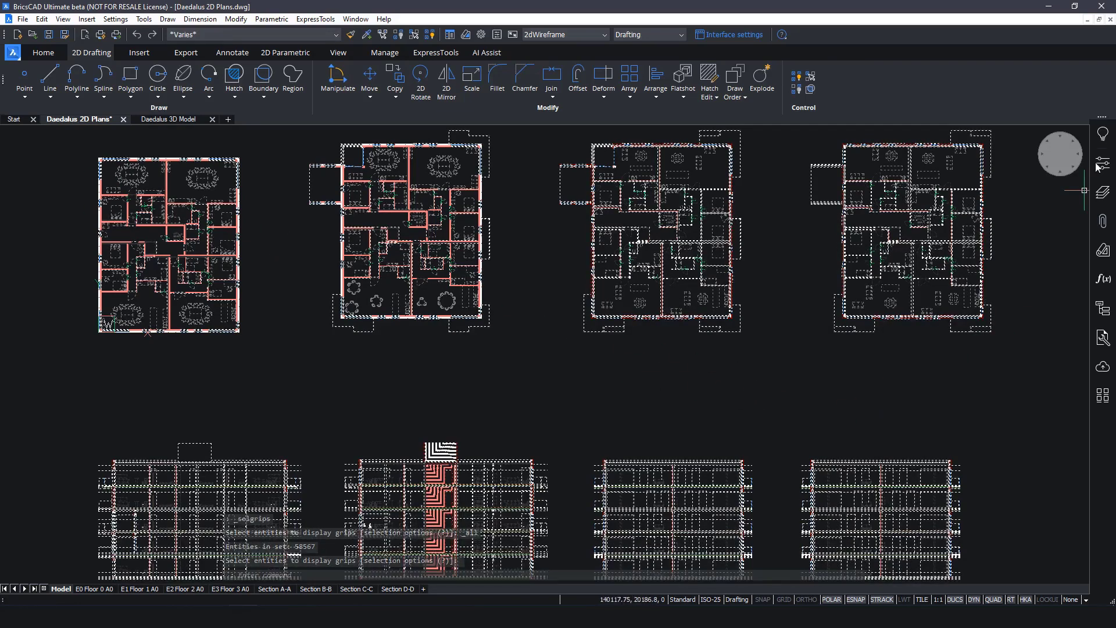
left_click(1102, 163)
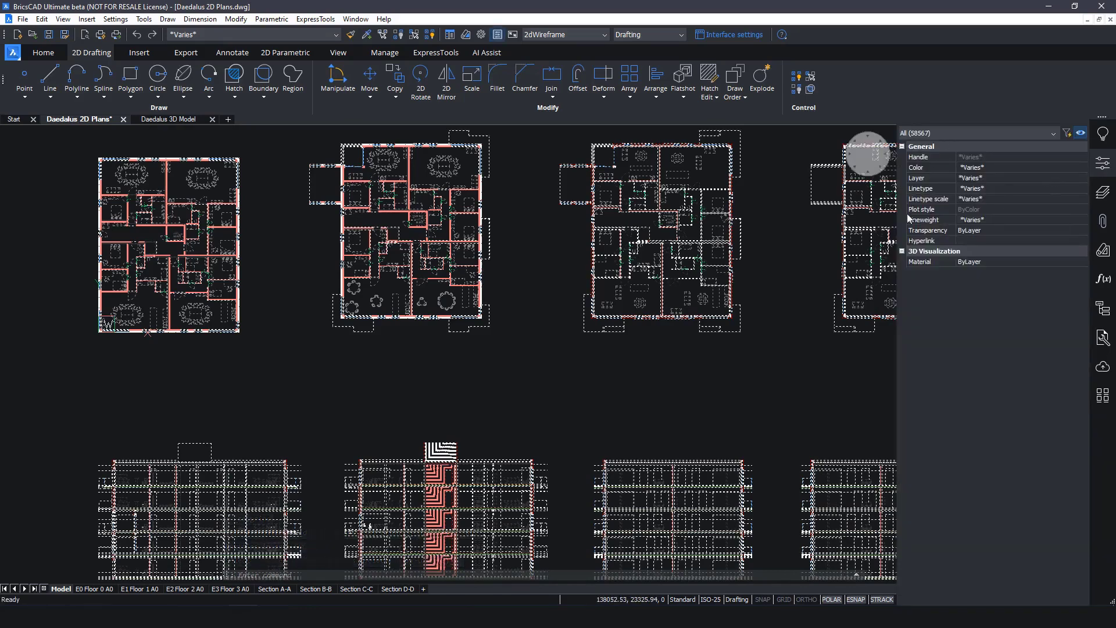
key("Escape")
key("Escape")
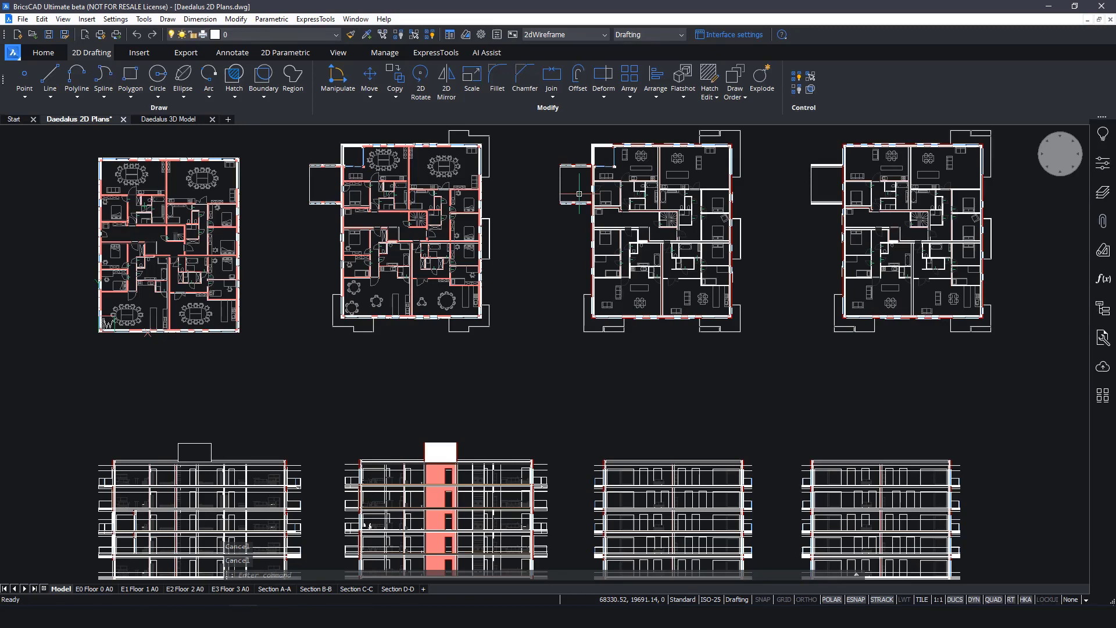
Step: Switch to the Daedalus 3D Model drawing and set the workspace to Modeling
left_click(172, 119)
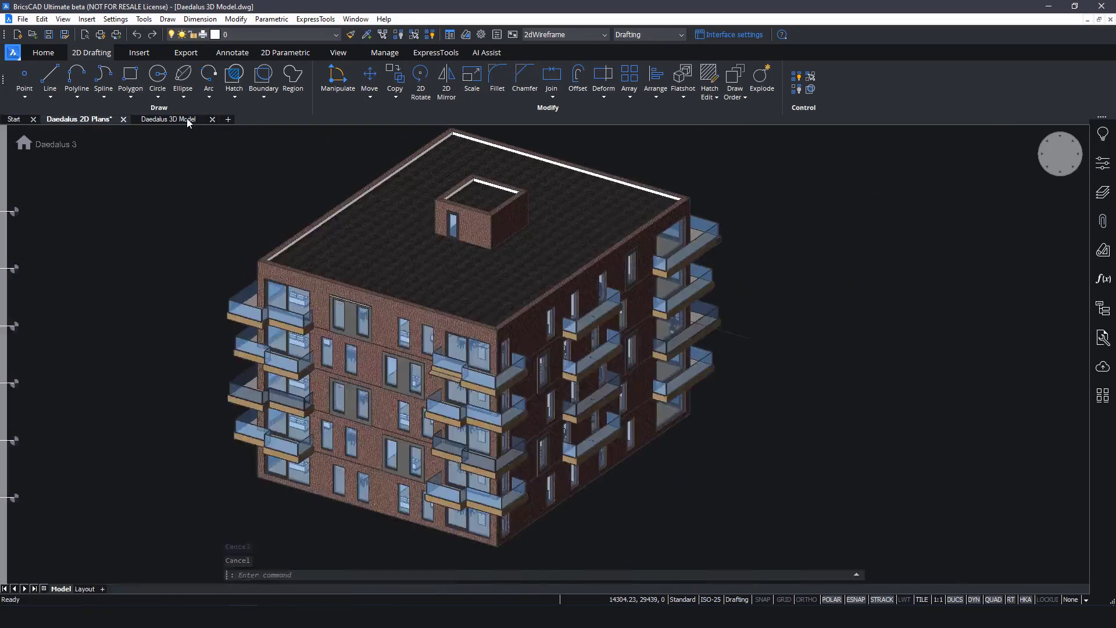
left_click(672, 38)
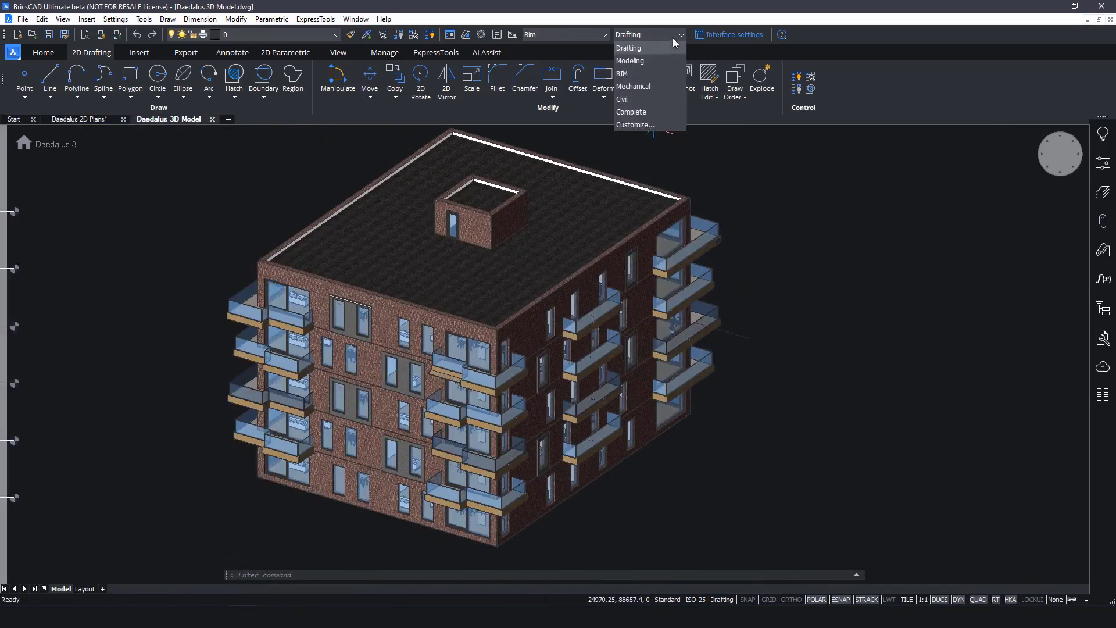
left_click(664, 60)
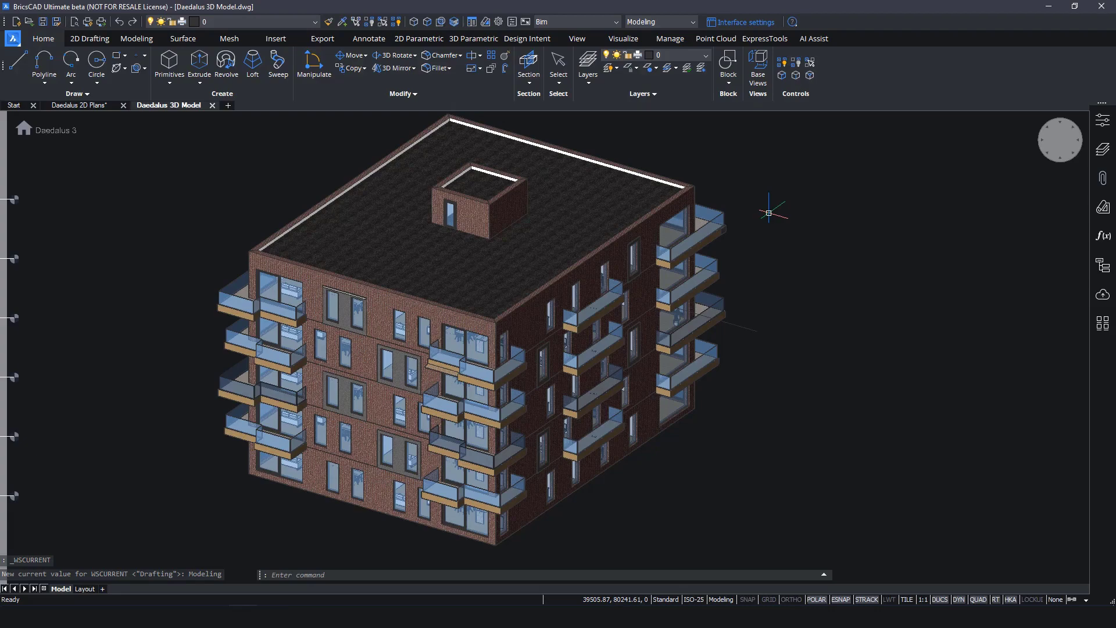
Step: Select the rounded corner piece at the outer end of the balcony slab and start CopyGuided on it
scroll(744, 211, "up", 10)
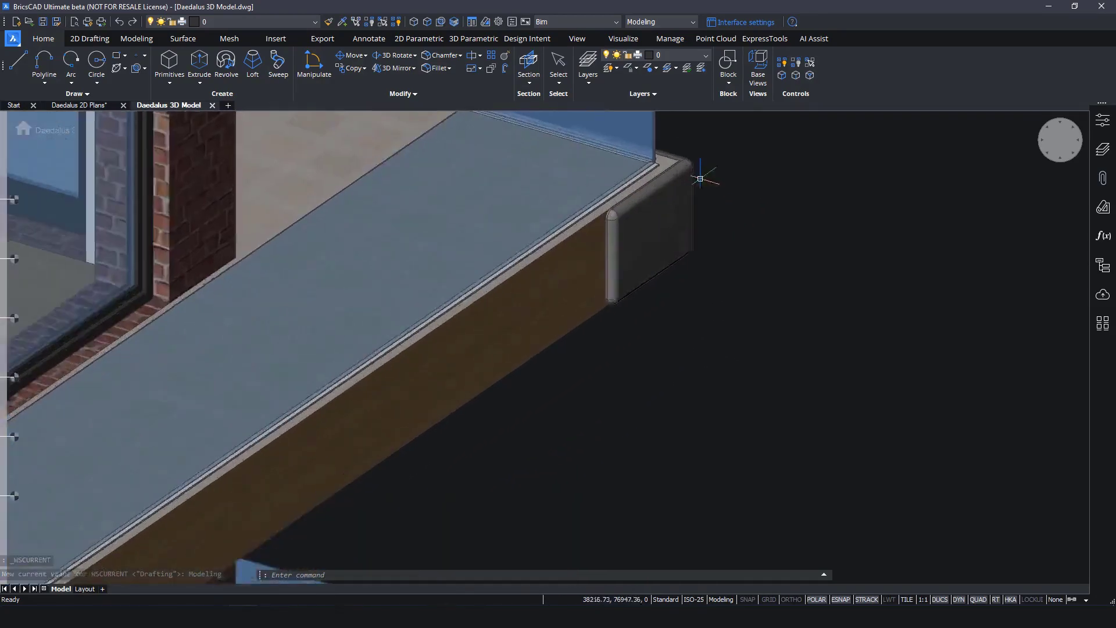
middle_click_drag(745, 211, 748, 292)
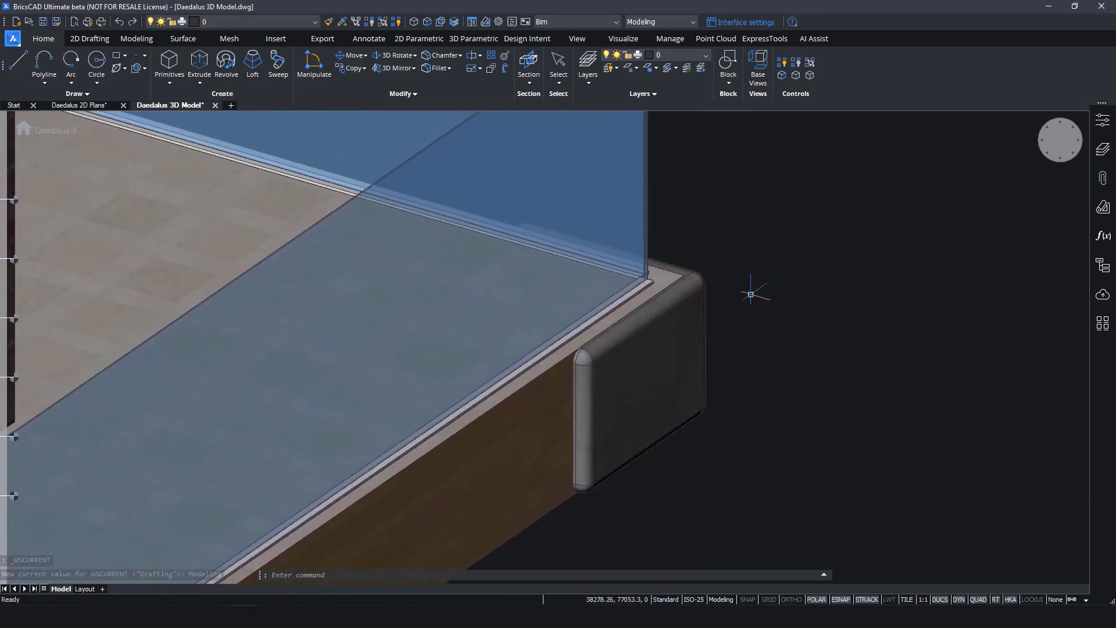
left_click(705, 326)
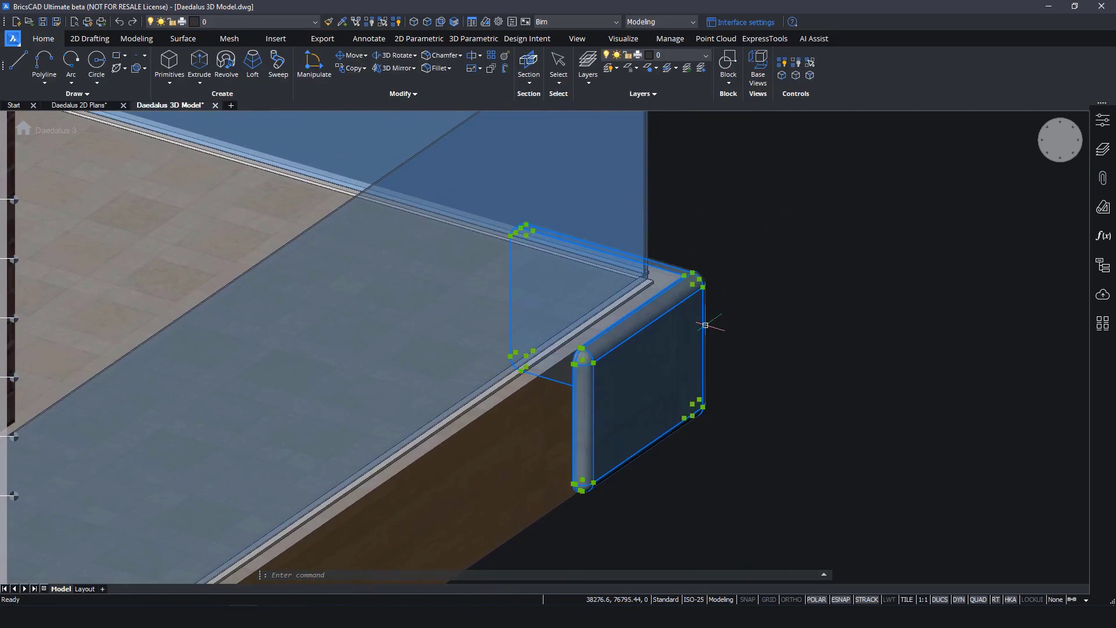
left_click(1104, 326)
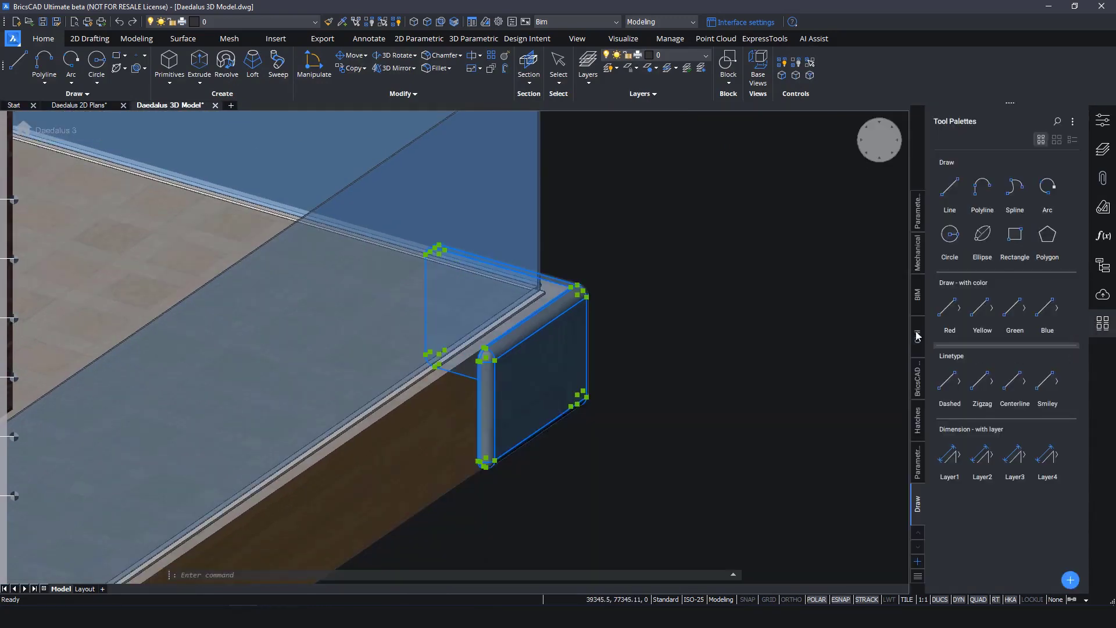
left_click(918, 384)
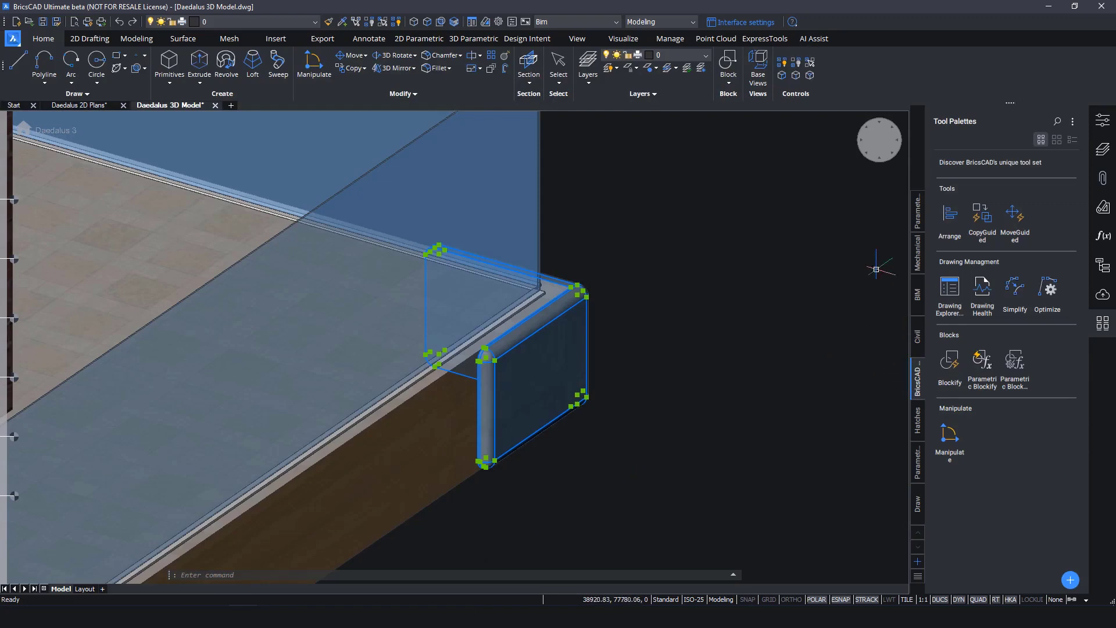
left_click(982, 221)
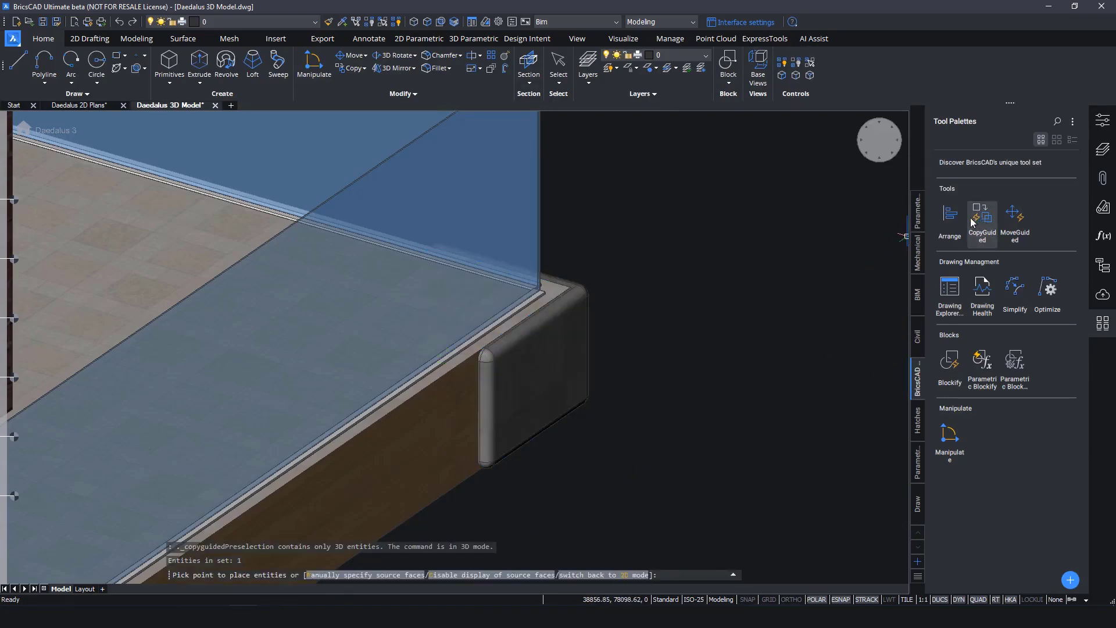
Step: Switch CopyGuided to manual source faces, reset them and specify only the balcony slab's long outer side face
scroll(813, 314, "down", 4)
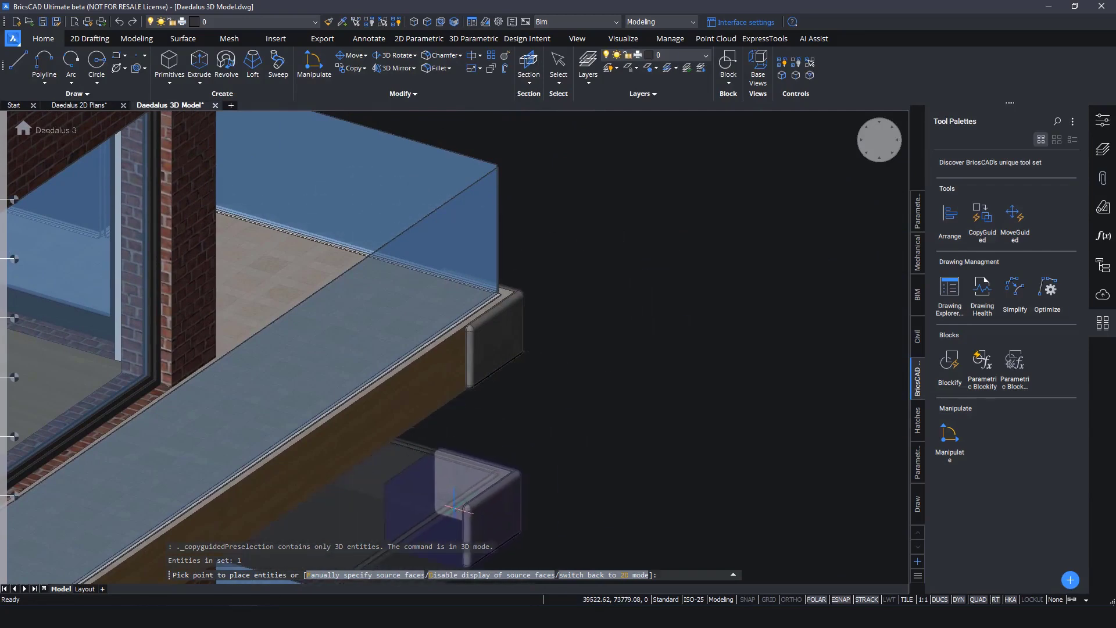
left_click(395, 575)
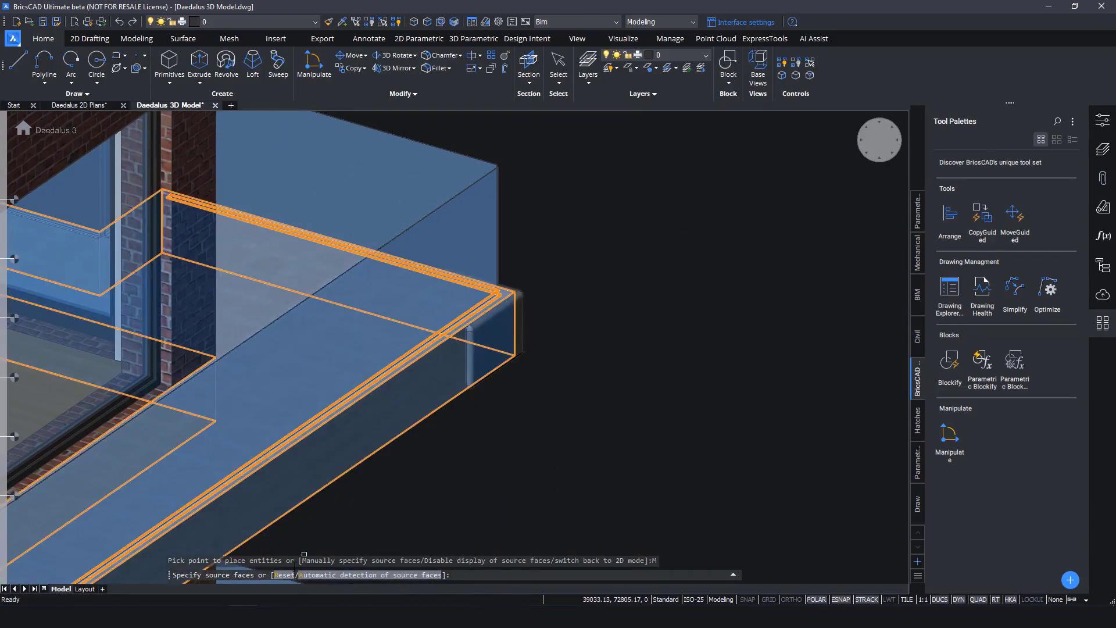
left_click(287, 574)
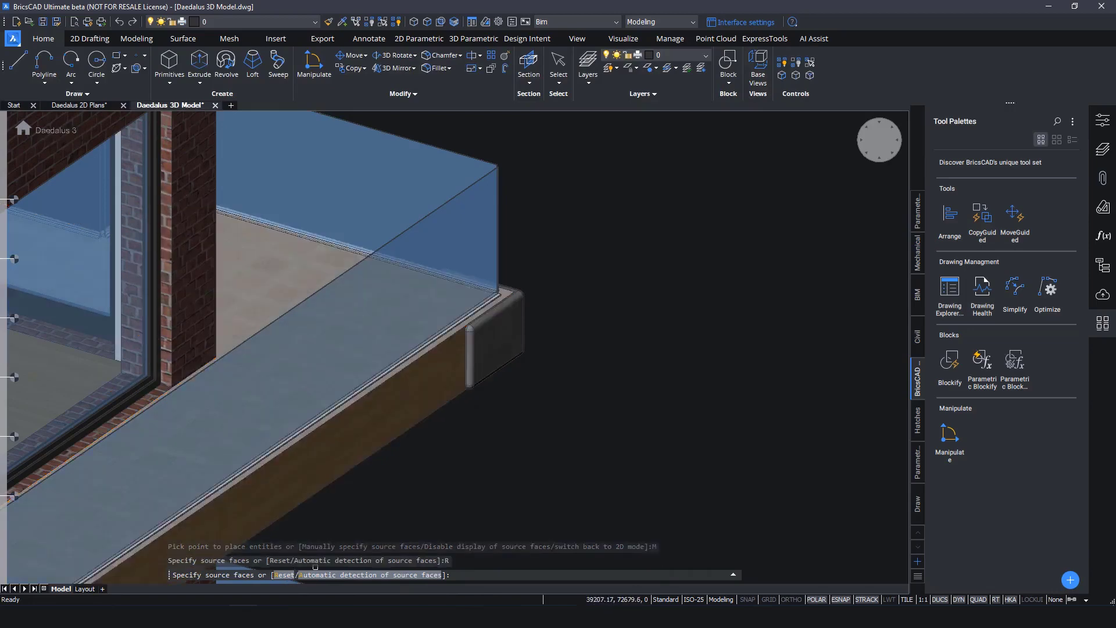
left_click(429, 397)
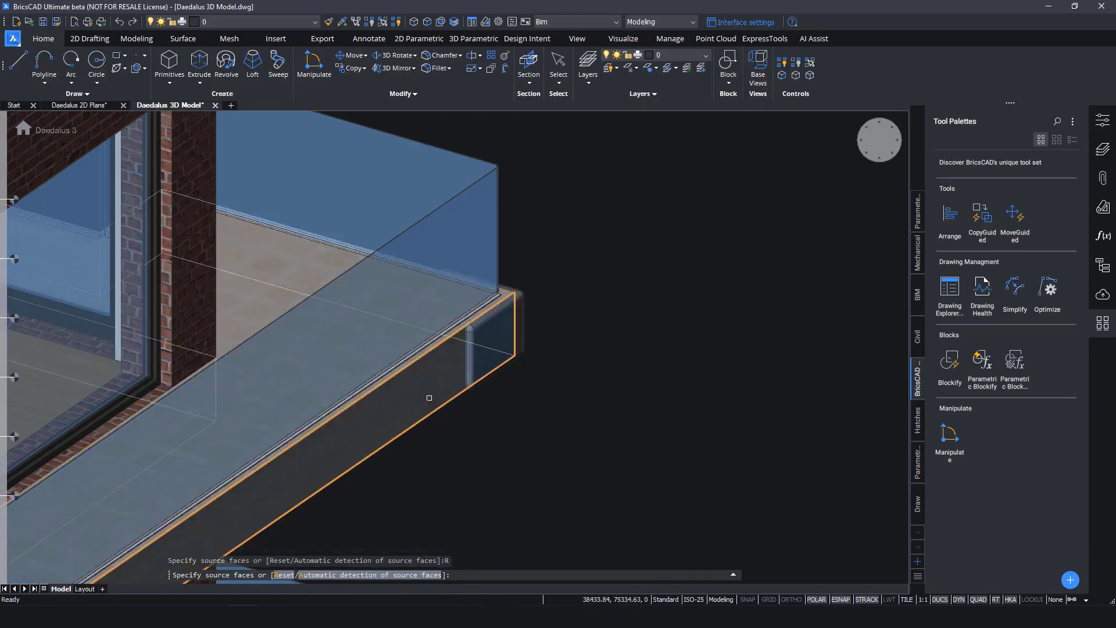
Step: Restore automatic detection of source faces for the guided copy and accept the detected faces
left_click(423, 577)
scroll(715, 306, "down", 5)
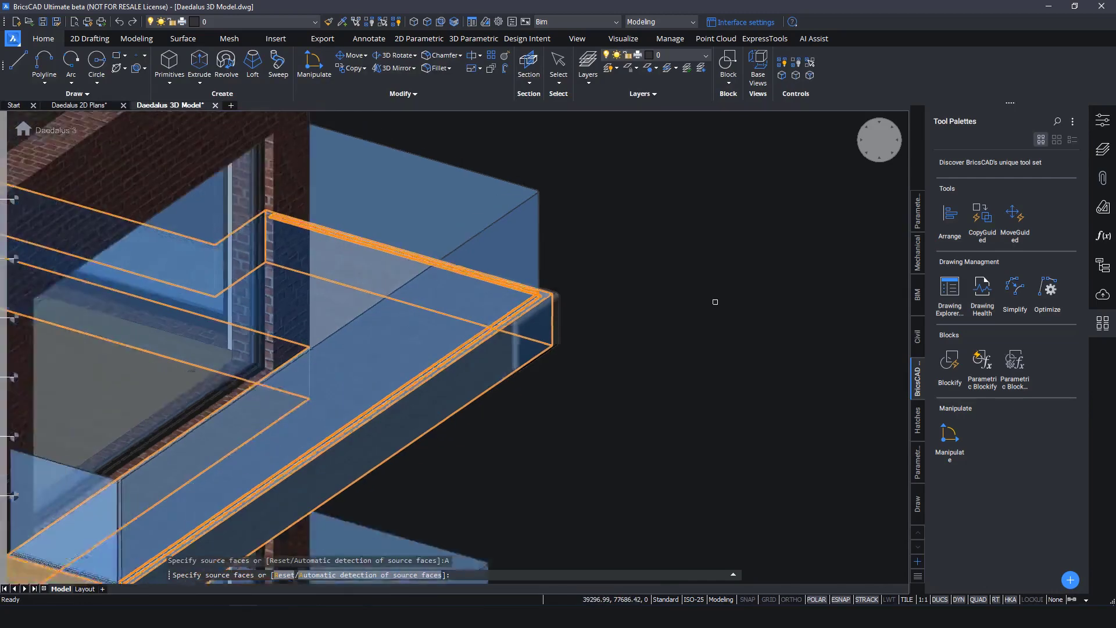
middle_click_drag(725, 275, 553, 234)
key("Return")
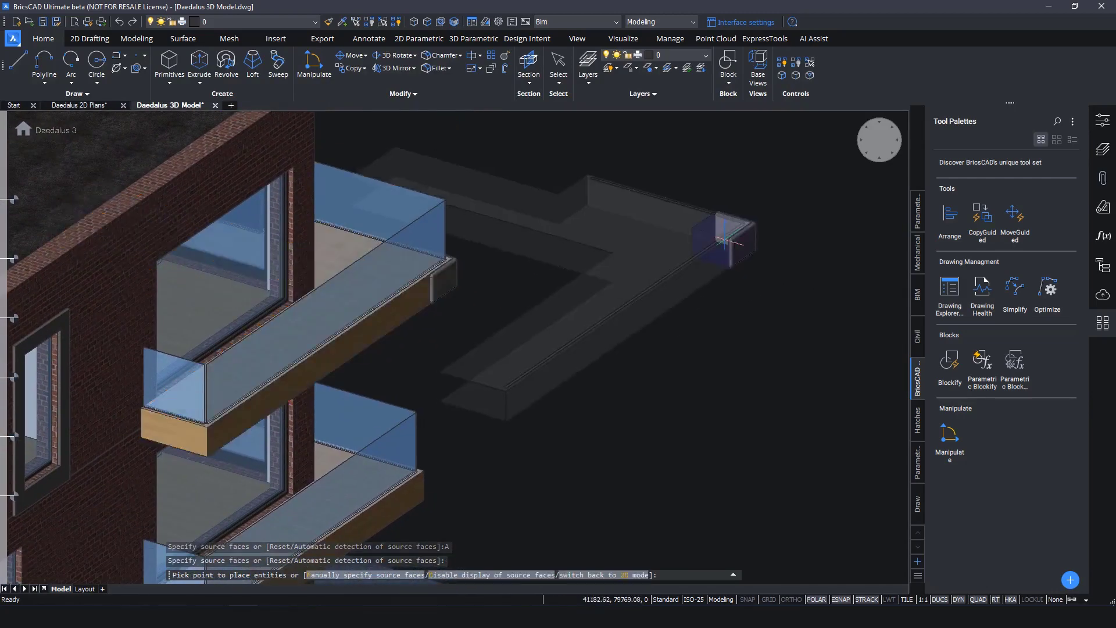
Step: Place guided copies of the rounded corner piece on the outer slab corners of the three balconies below, and end the copy command
left_click(424, 489)
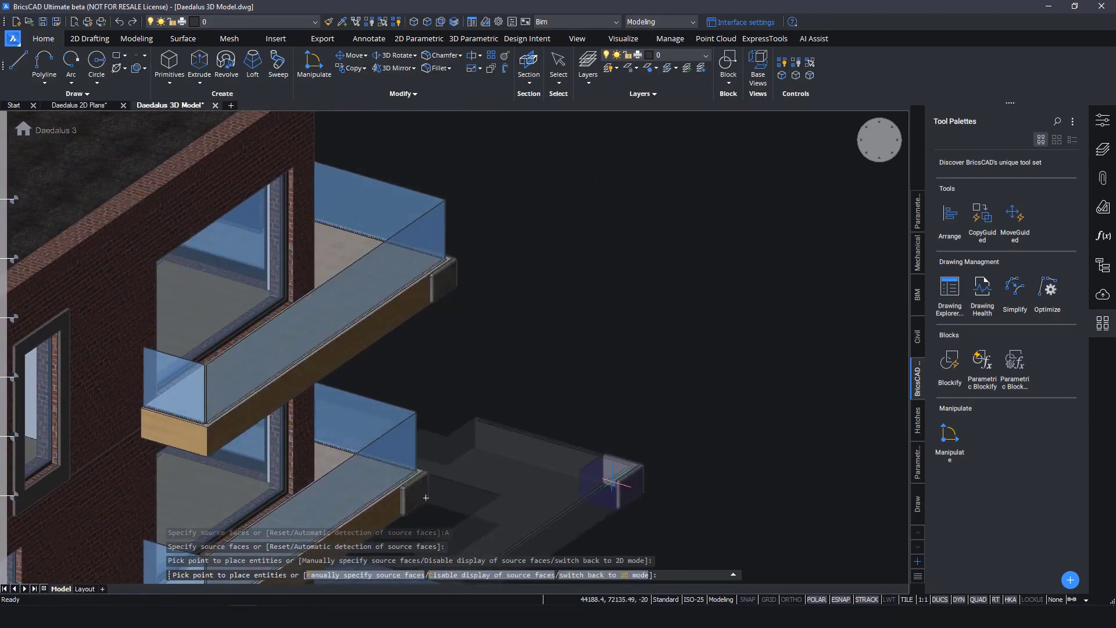
middle_click_drag(425, 496, 516, 191)
left_click(543, 341)
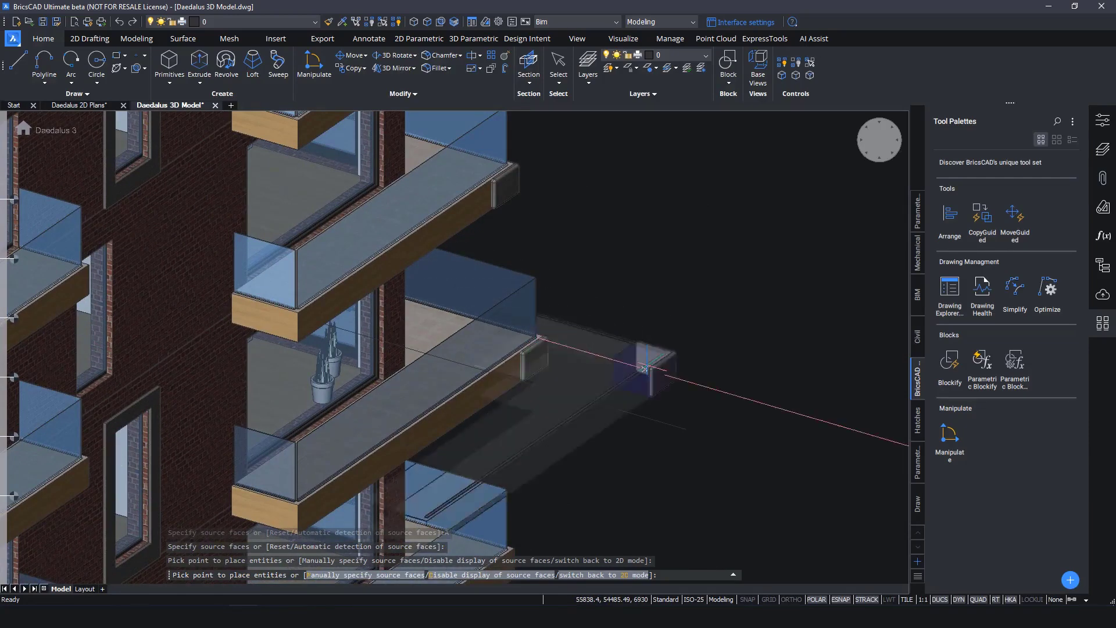
middle_click_drag(643, 367, 612, 201)
left_click(483, 397)
key("Escape")
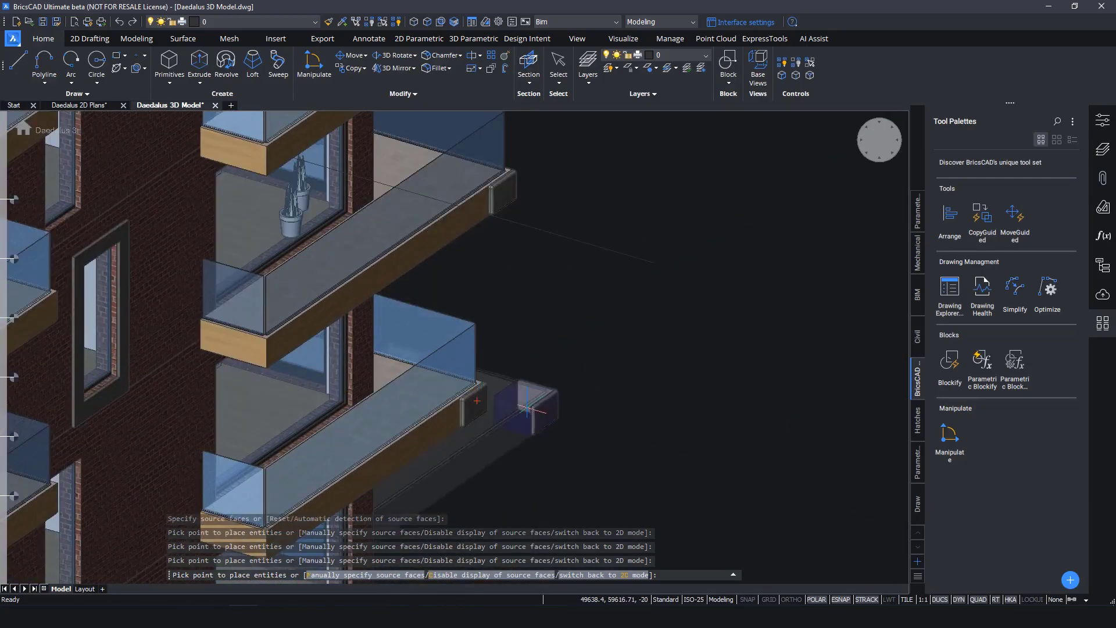
Step: Select the last copied rounded corner piece on the lowest of the three balconies to examine its fit on the slab
scroll(466, 400, "up", 8)
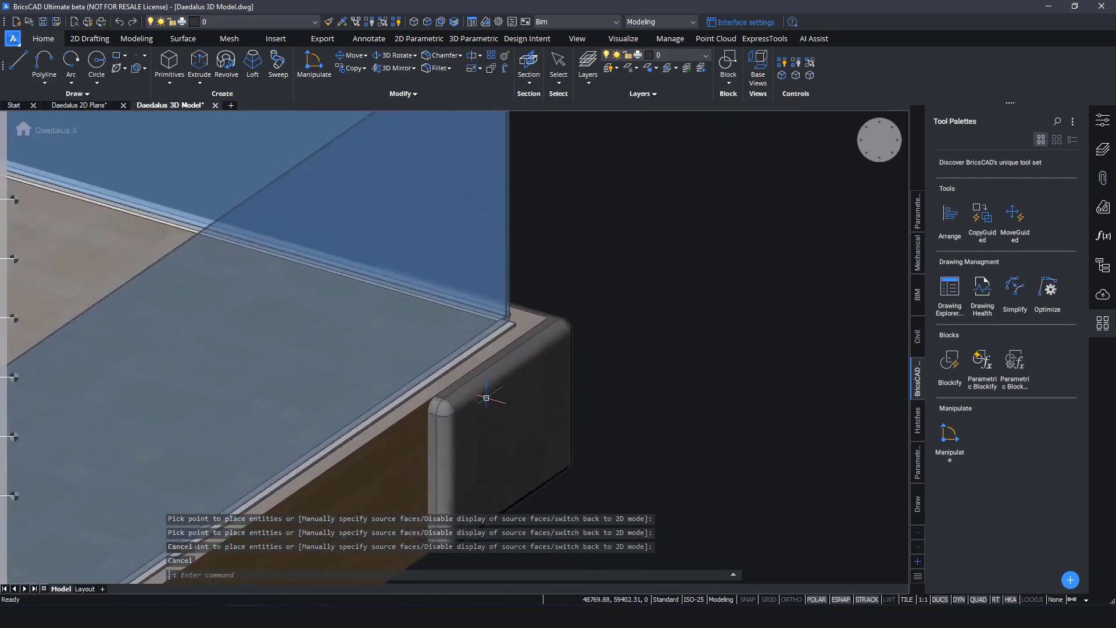
middle_click_drag(736, 311, 792, 237)
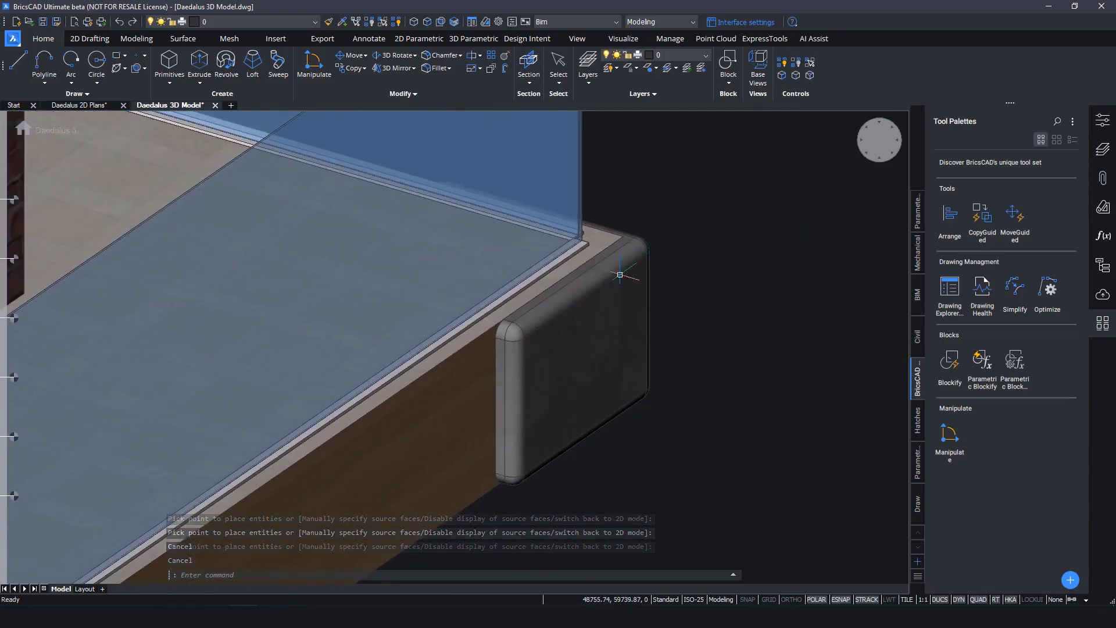
left_click(599, 286)
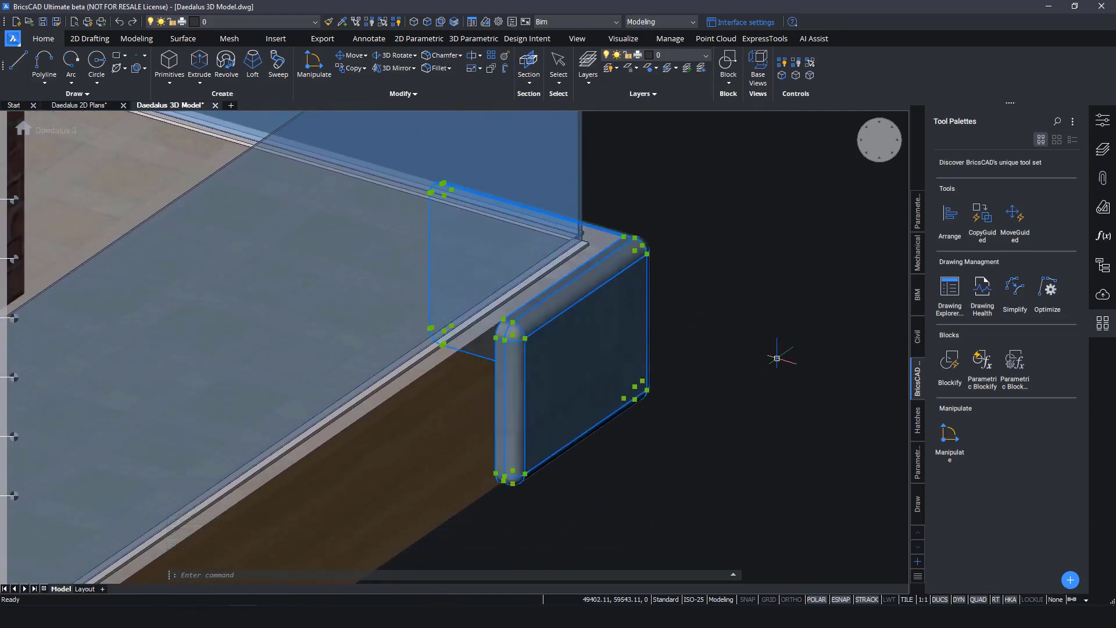